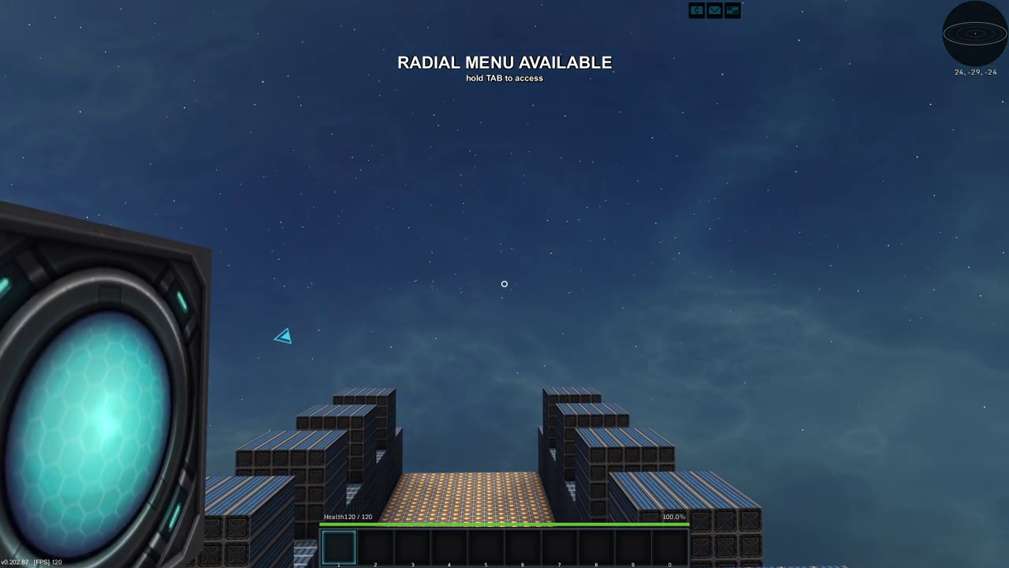
Step: Admin-load the 608 Cutter blueprint from the catalog so it floats above the station
{"action": "key", "text": "w"}
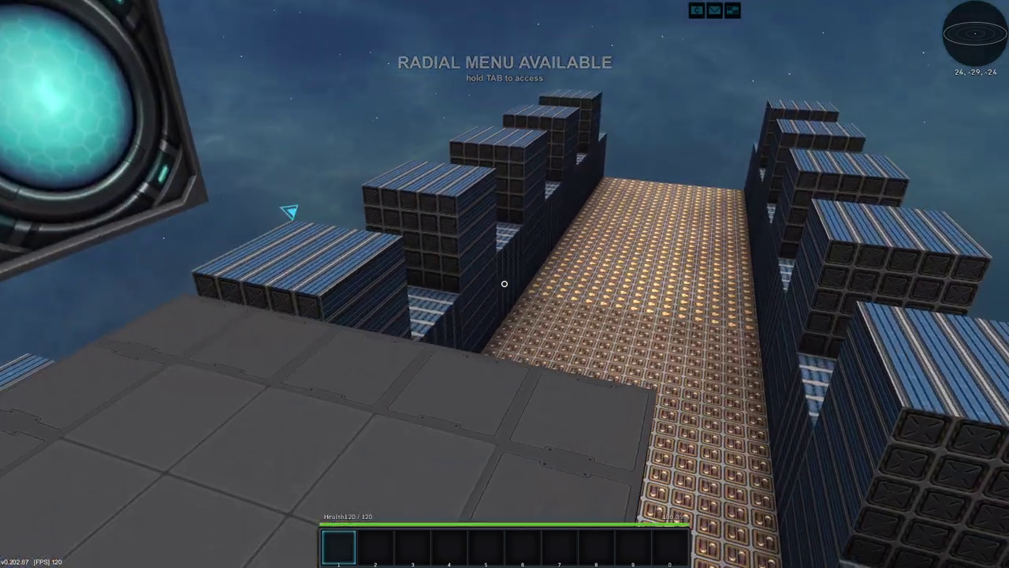
{"action": "key", "text": "s"}
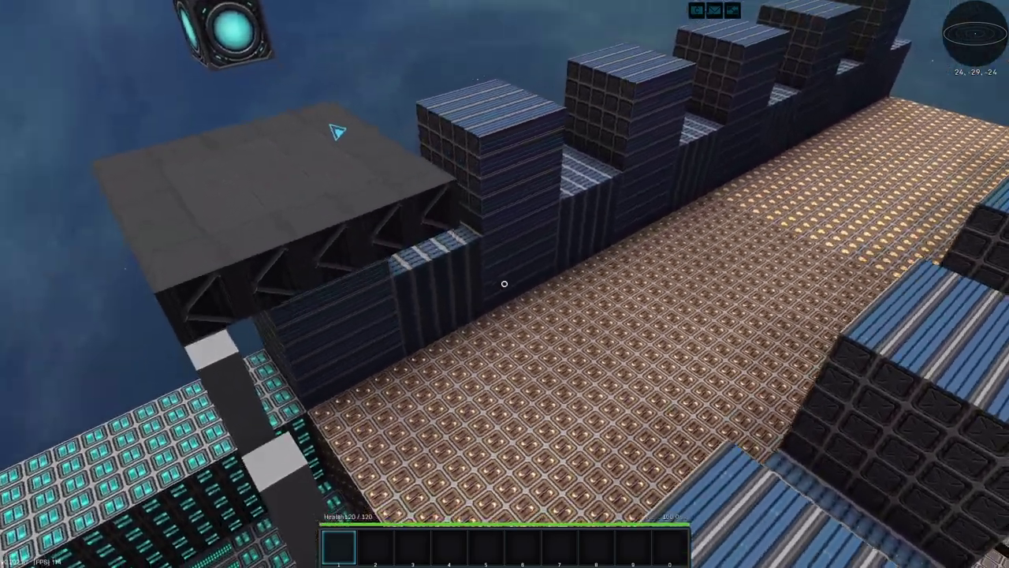
{"action": "key", "text": "s"}
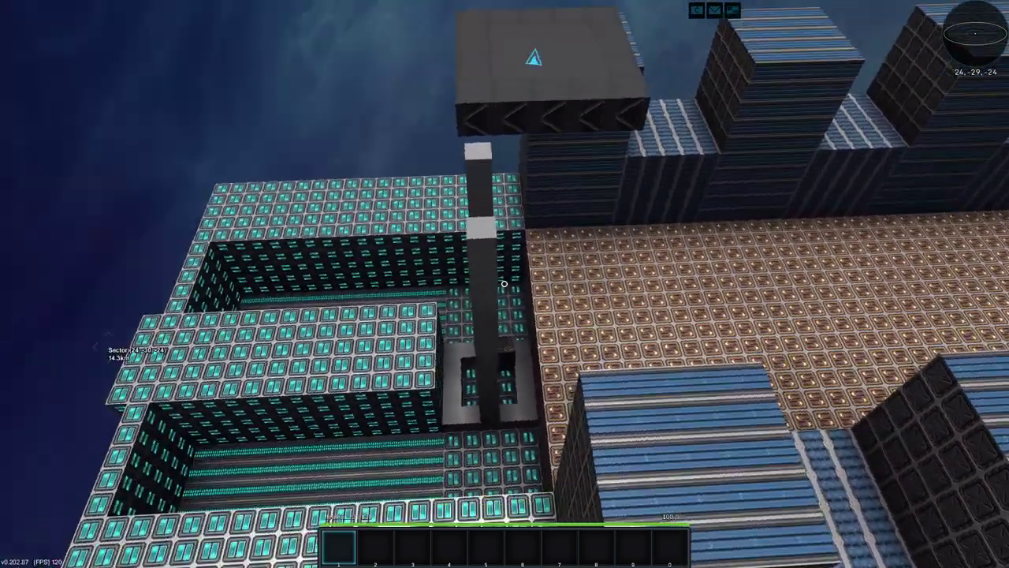
{"action": "key", "text": "s"}
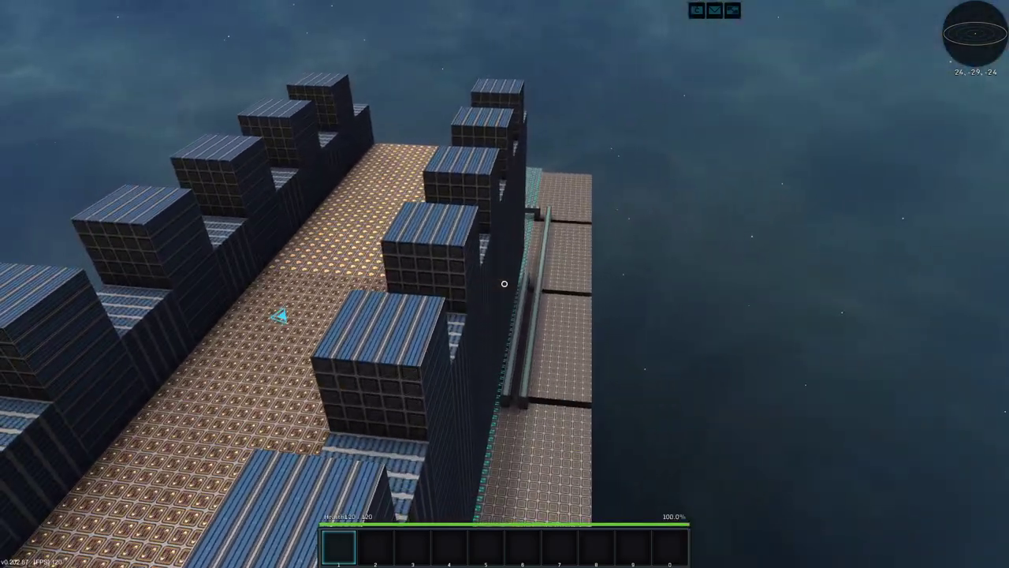
{"action": "key", "text": "s"}
{"action": "key", "text": "u"}
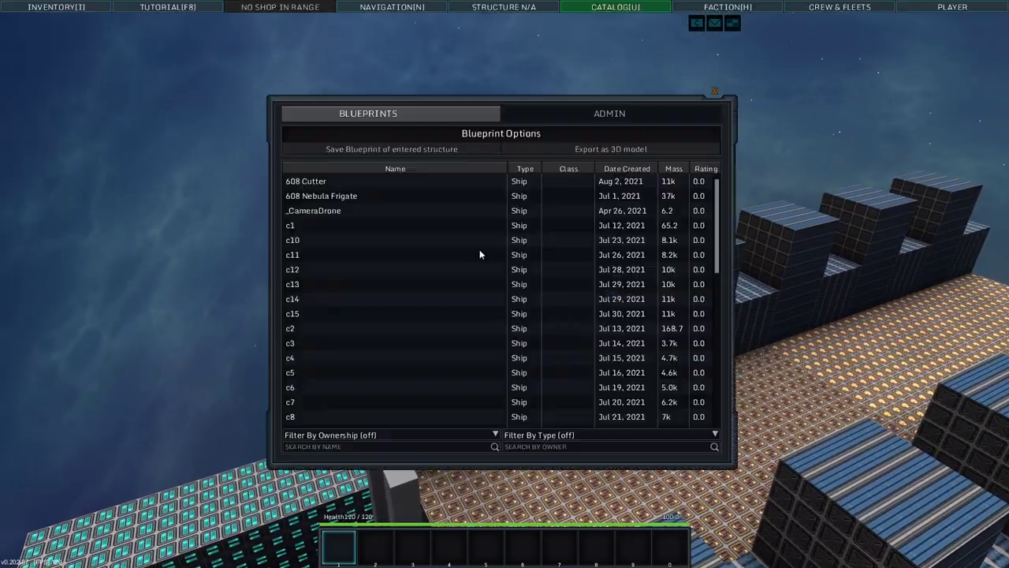
{"action": "left_click", "coordinate": [339, 183]}
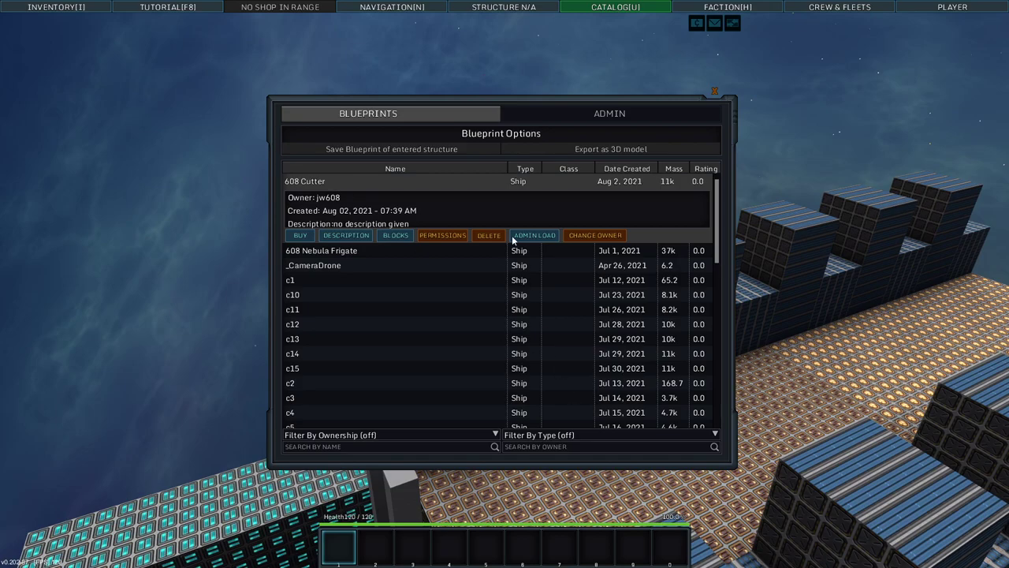
{"action": "key", "text": "u"}
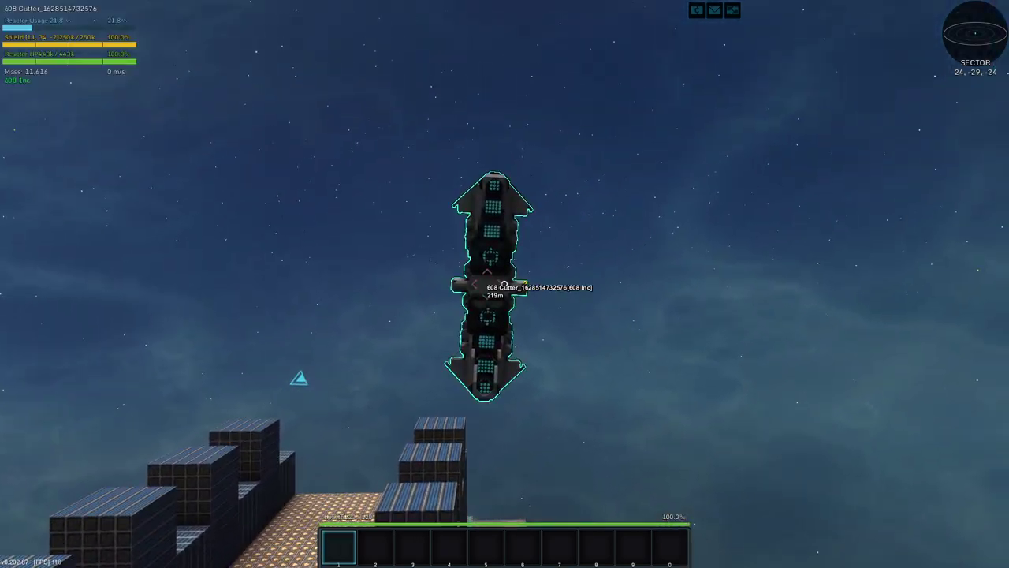
Step: Enter build mode on the 608 Cutter
{"action": "key", "text": "p"}
{"action": "key", "text": "r"}
{"action": "key", "text": "p"}
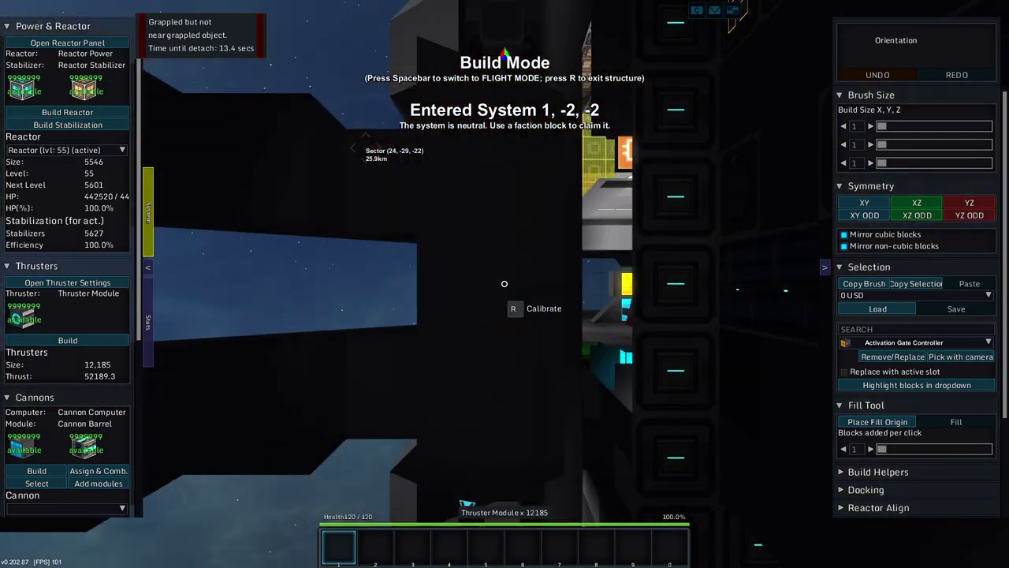
Step: Fly through the ship's interior rooms and arm Paste with the copied section
{"action": "key", "text": "w"}
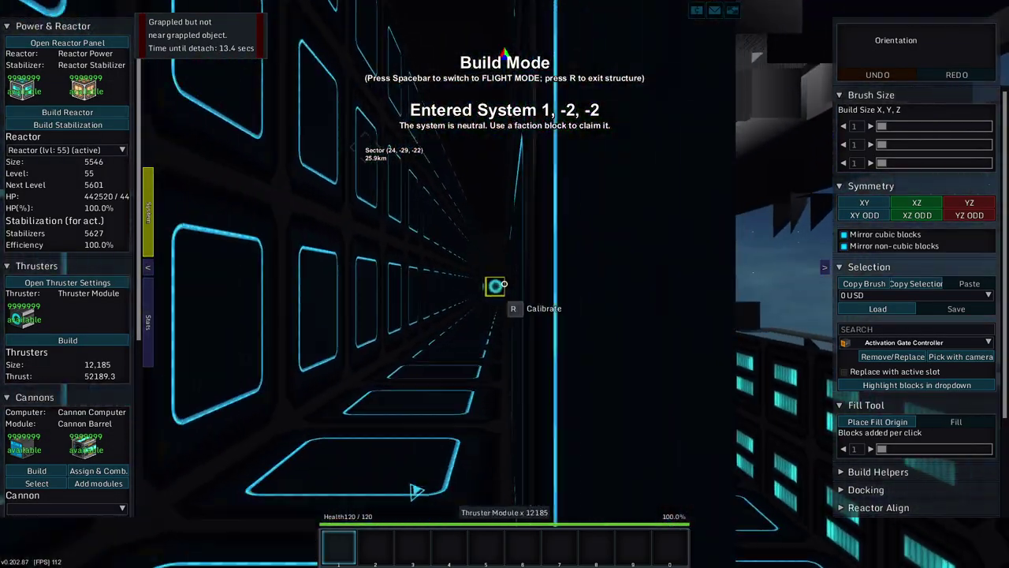
{"action": "key", "text": "w"}
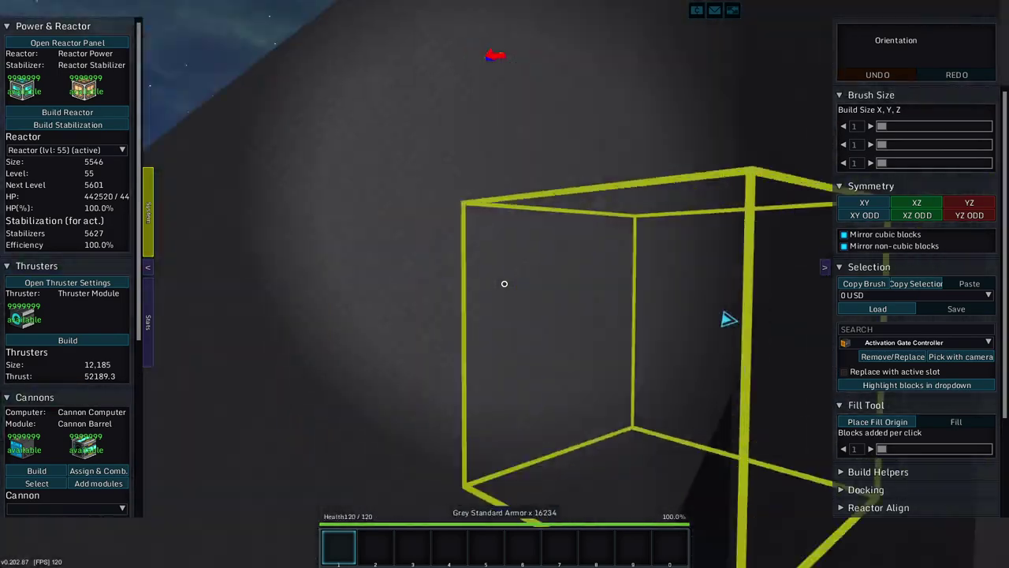
{"action": "key", "text": "w"}
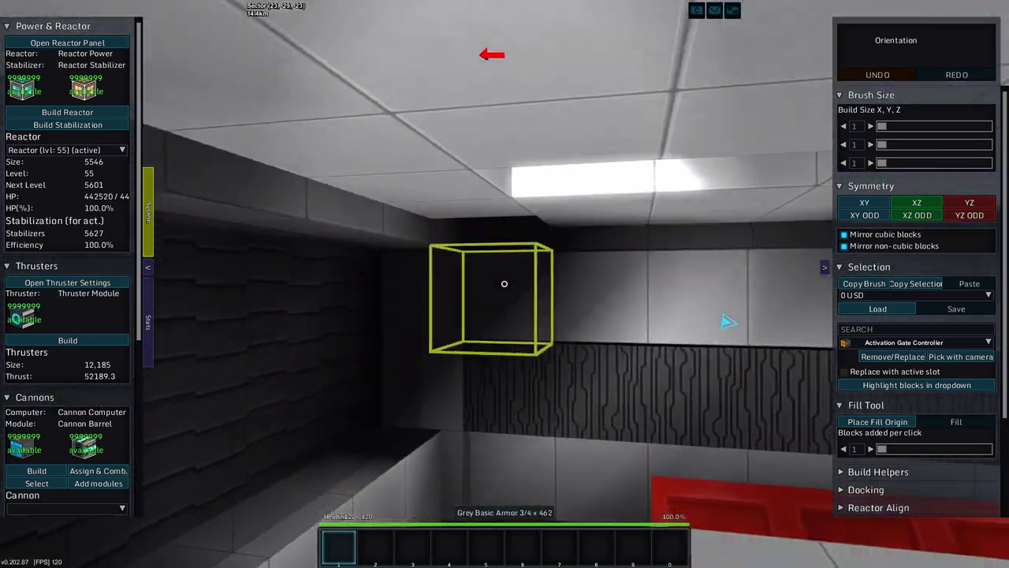
{"action": "key", "text": "w"}
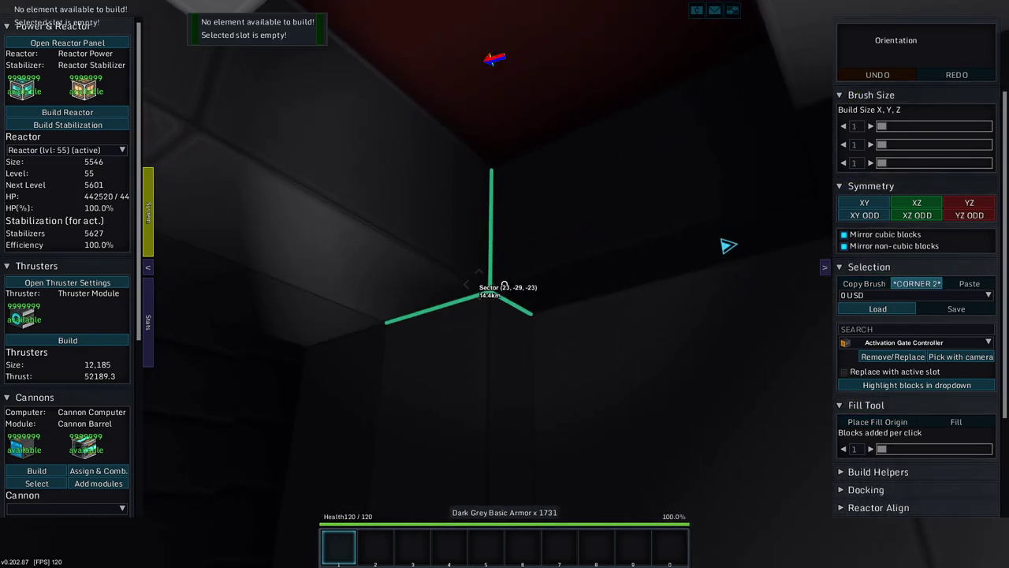
{"action": "key", "text": "w"}
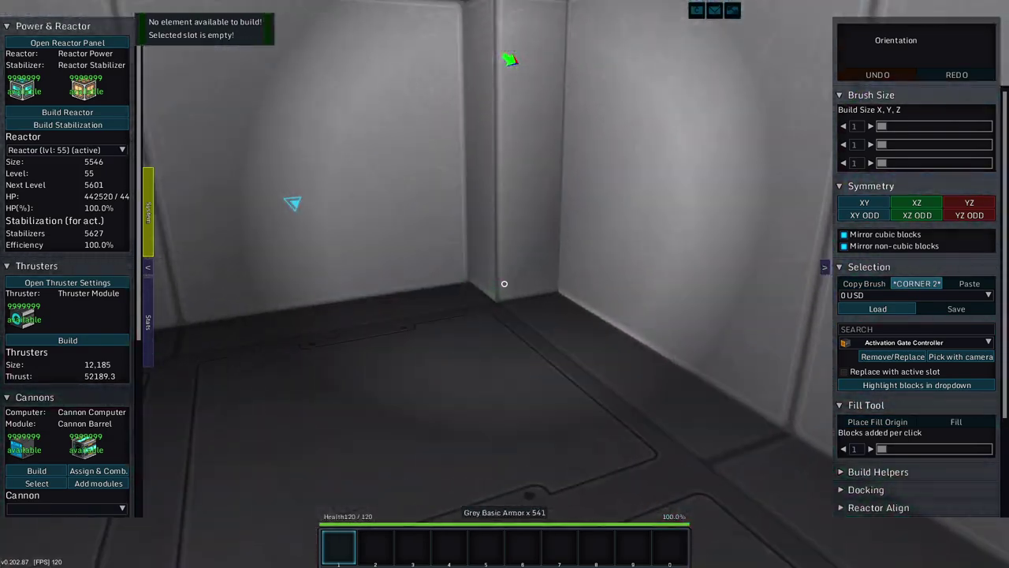
{"action": "key", "text": "w"}
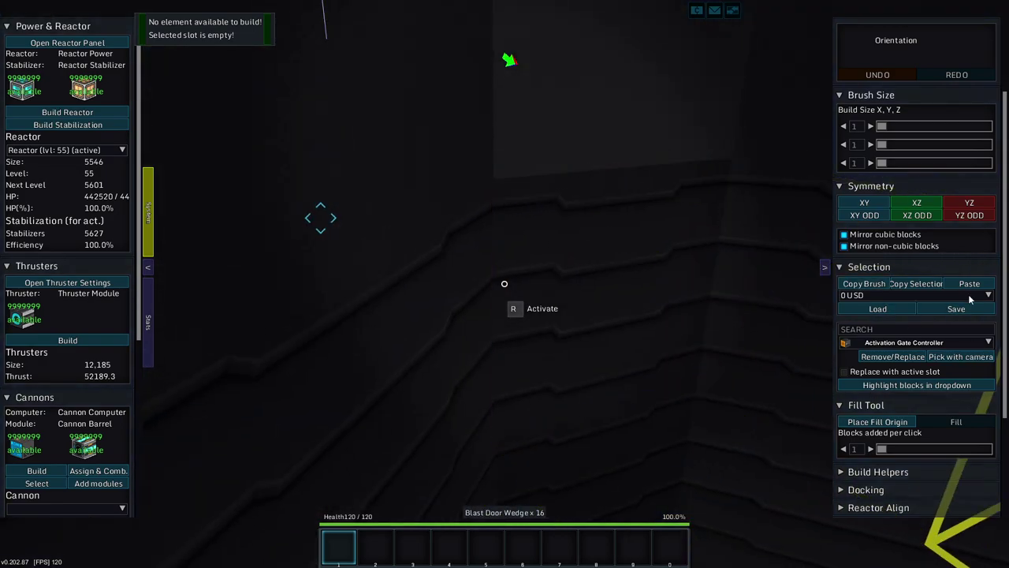
{"action": "left_click", "coordinate": [970, 284]}
Step: Place the copied room on the Cutter's upper hull, turn Paste off, and inspect its activation block
{"action": "key", "text": "s"}
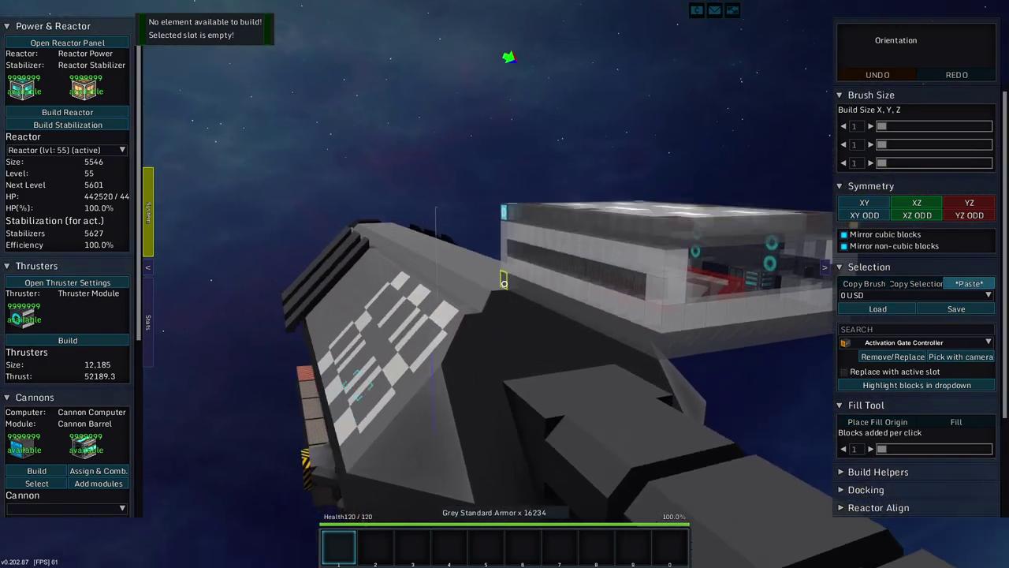
{"action": "left_click", "coordinate": [504, 283]}
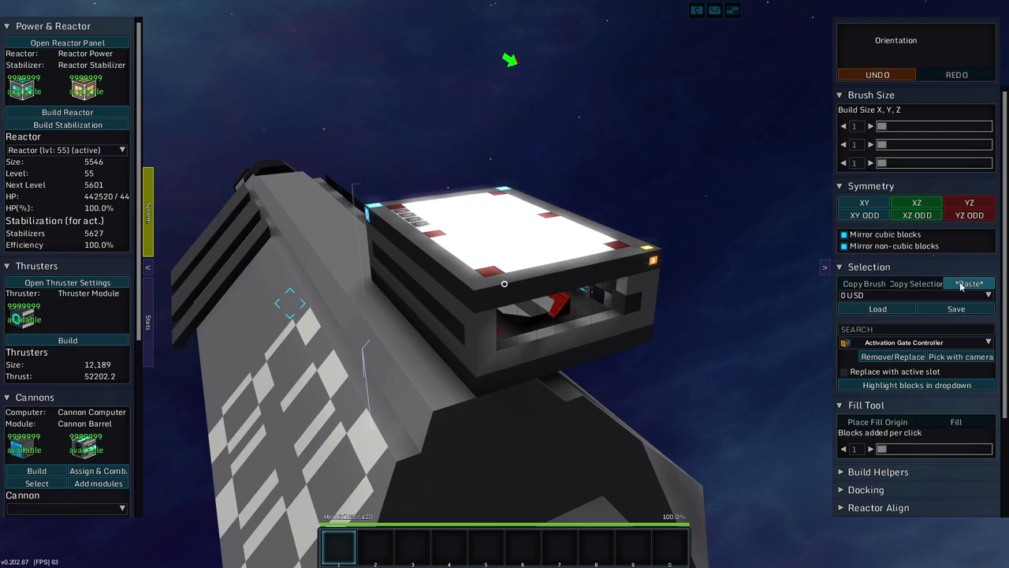
{"action": "left_click", "coordinate": [961, 286]}
{"action": "key", "text": "w"}
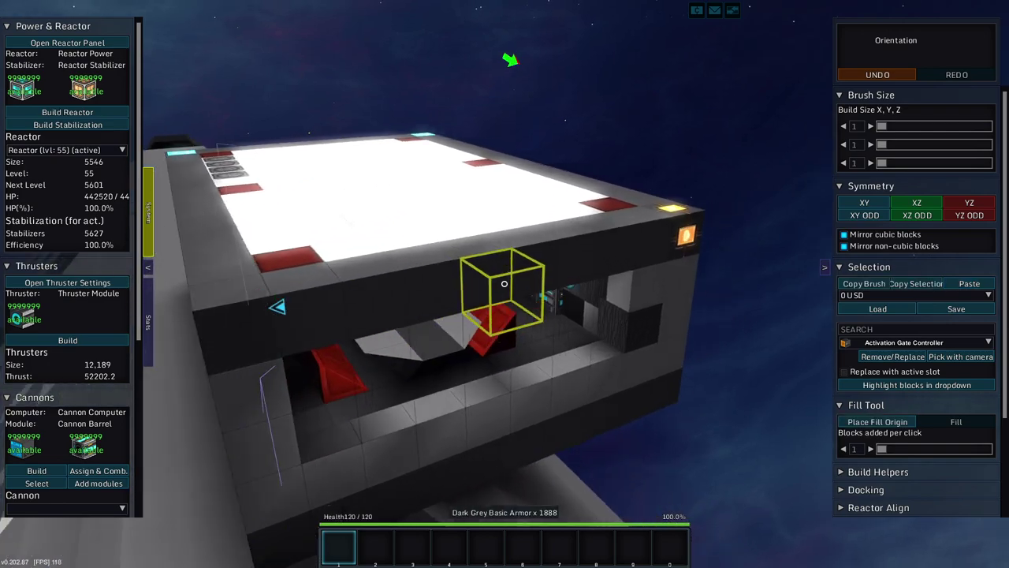
{"action": "key", "text": "w"}
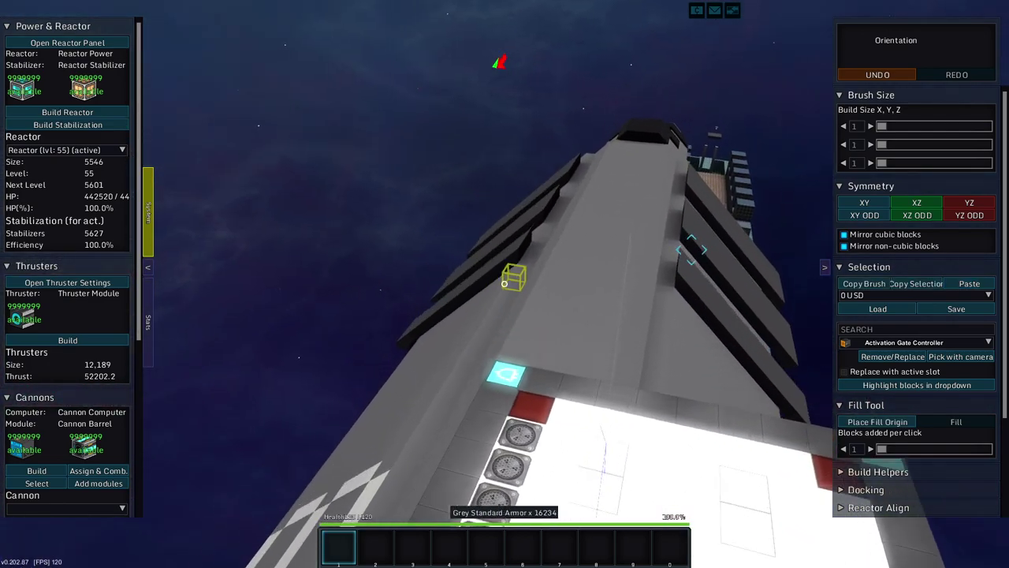
{"action": "key", "text": "s"}
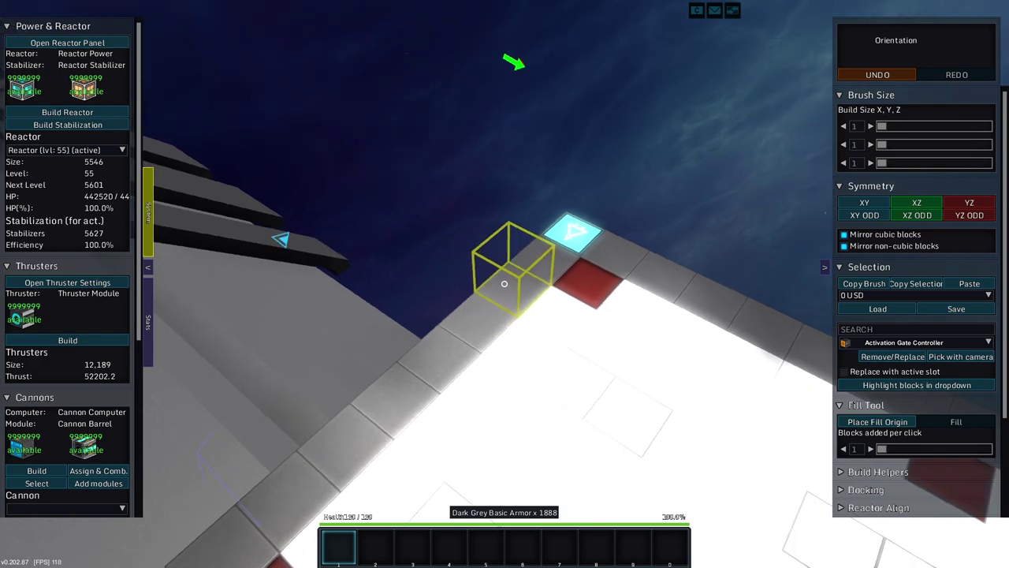
{"action": "key", "text": "w"}
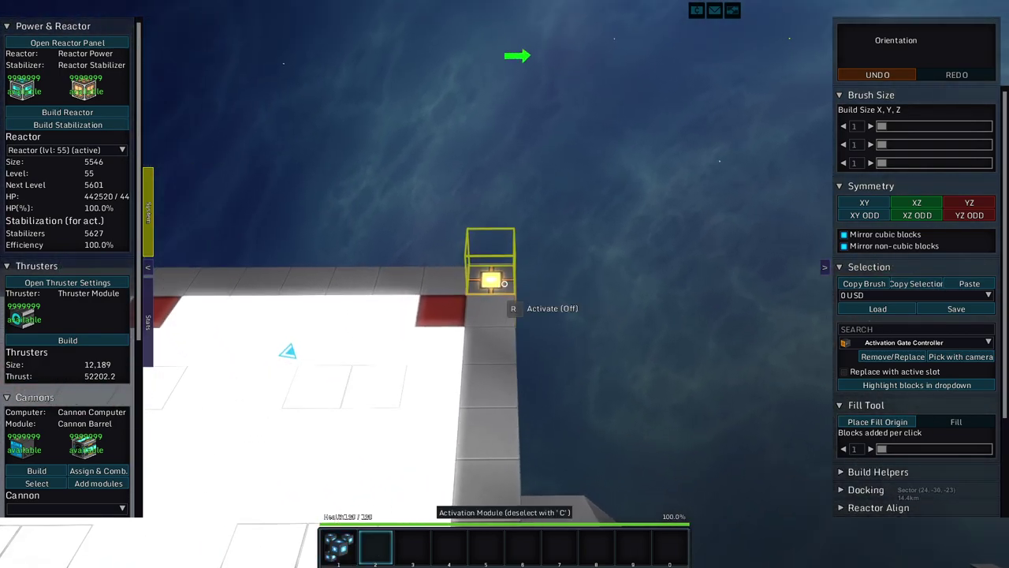
Step: Select the Activation Module from the hotbar's logic blocks
{"action": "key", "text": "w"}
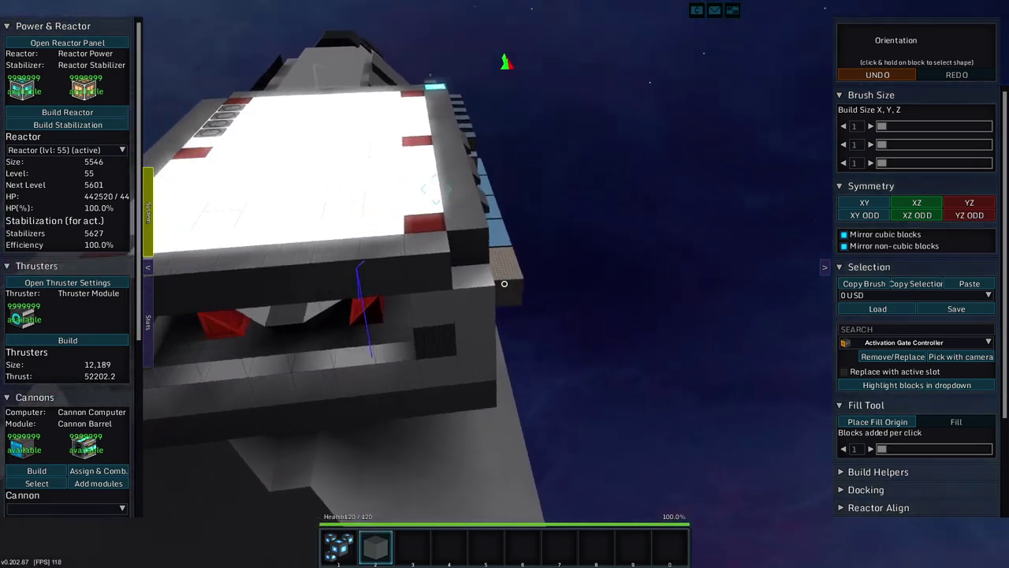
{"action": "key", "text": "w"}
{"action": "key", "text": "1"}
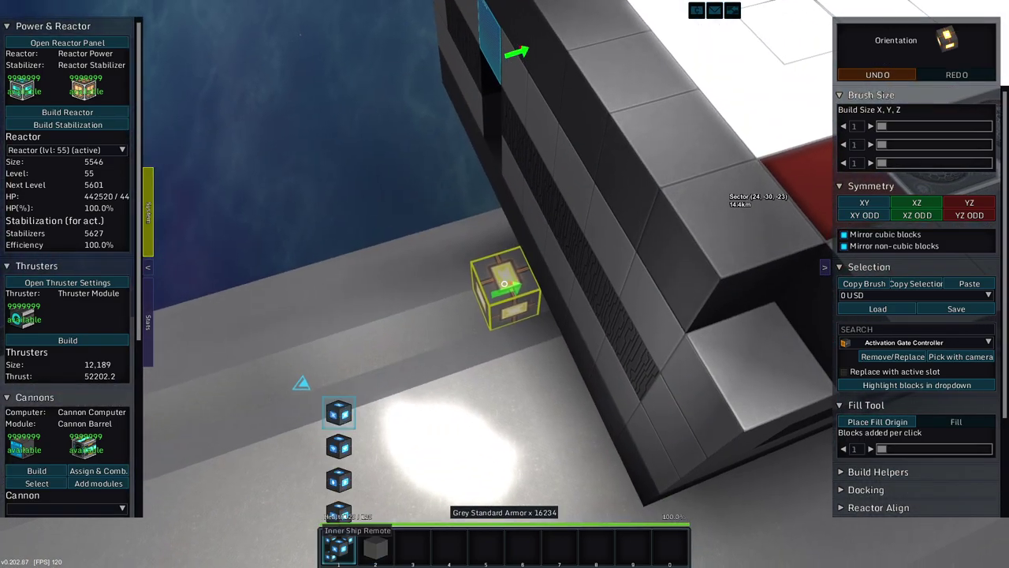
{"action": "key", "text": "w"}
{"action": "key", "text": "1"}
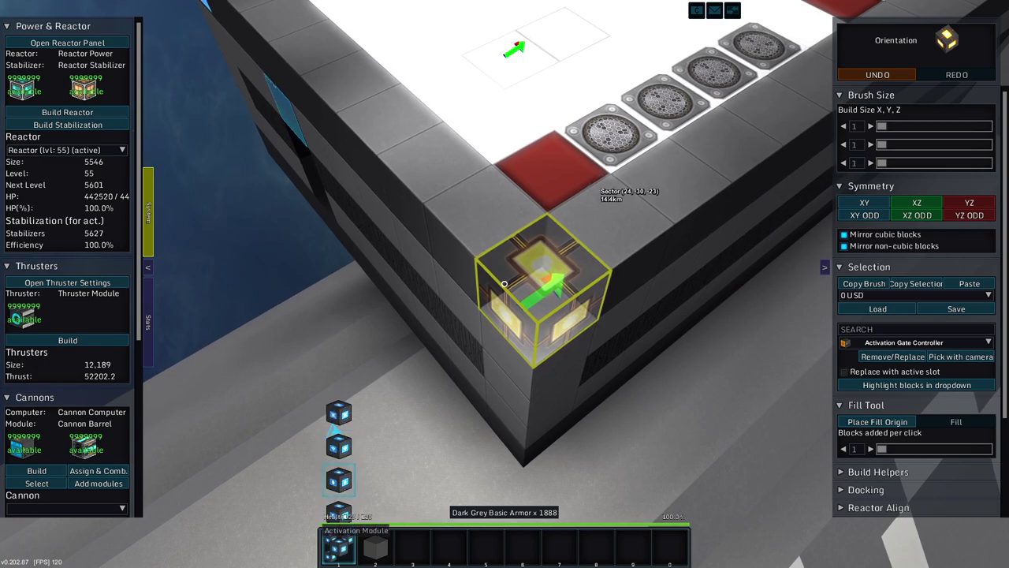
Step: Place the activation module at the room's corner and link it to the red lights
{"action": "key", "text": "w"}
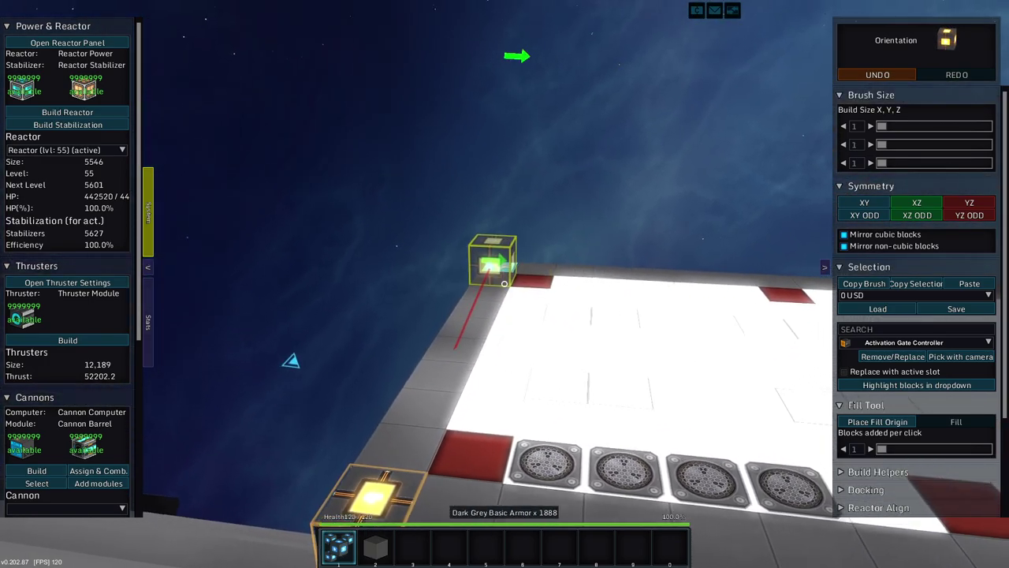
{"action": "key", "text": "w"}
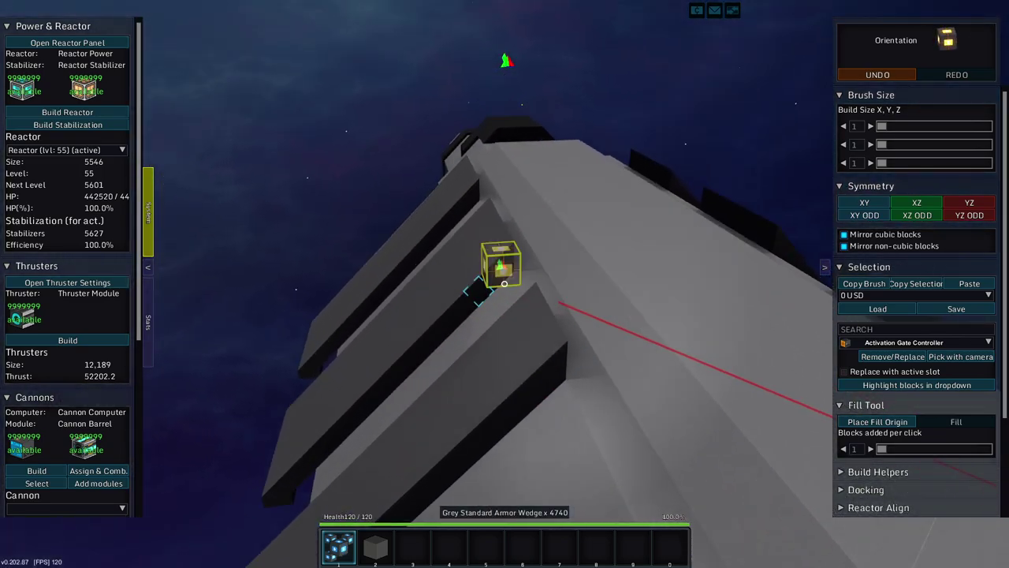
{"action": "key", "text": "w"}
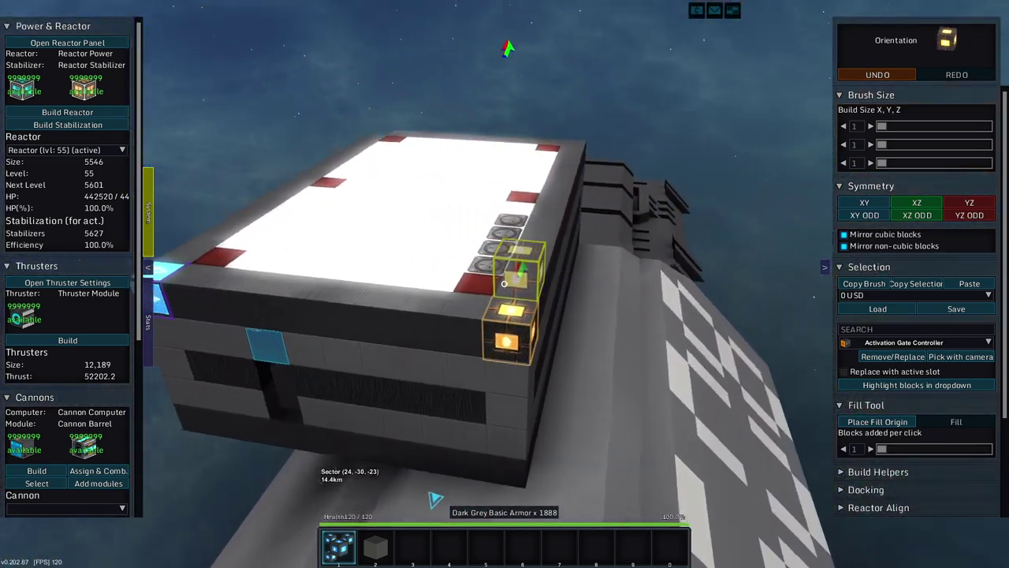
{"action": "key", "text": "w"}
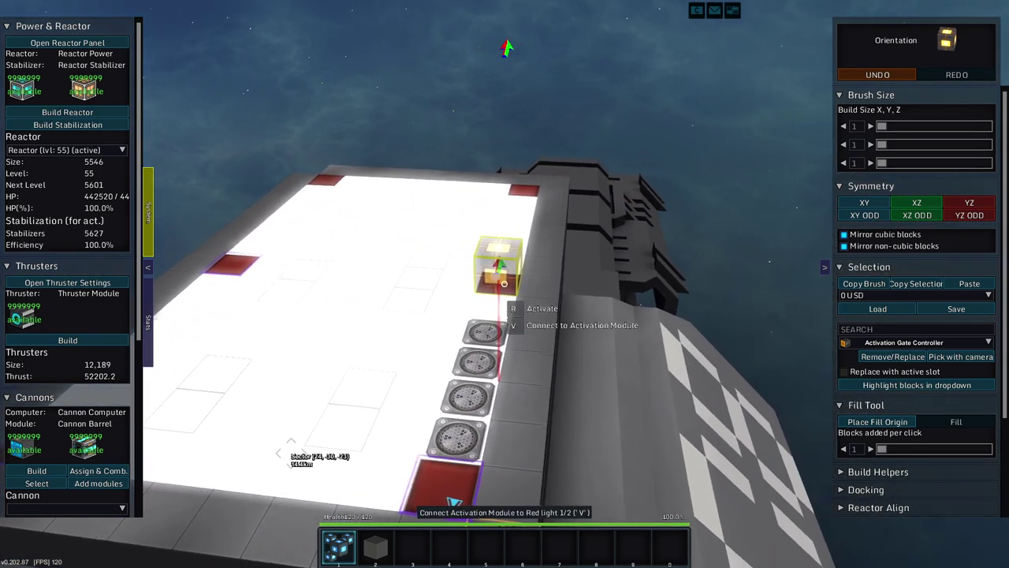
{"action": "key", "text": "w"}
{"action": "key", "text": "w"}
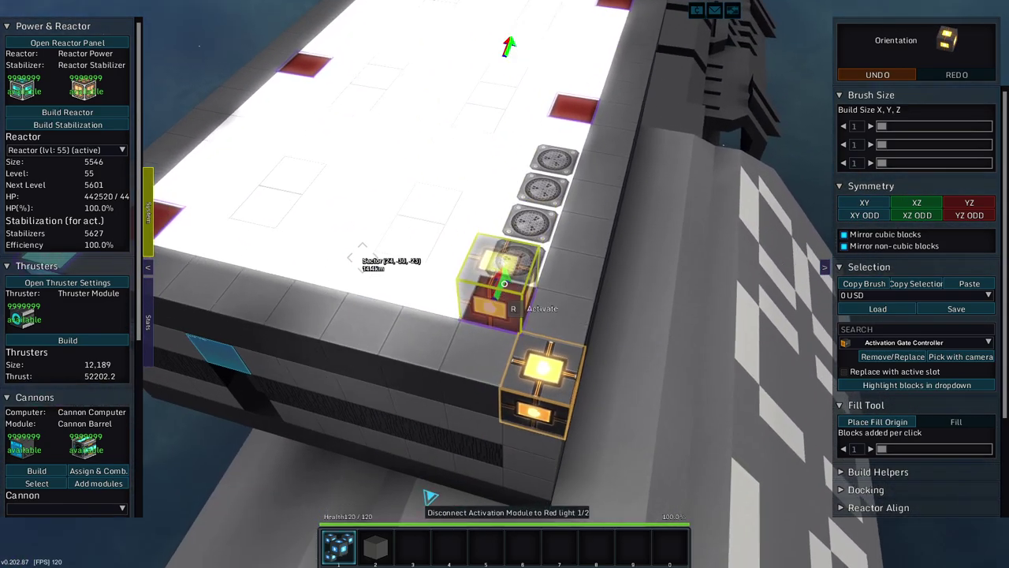
{"action": "key", "text": "s"}
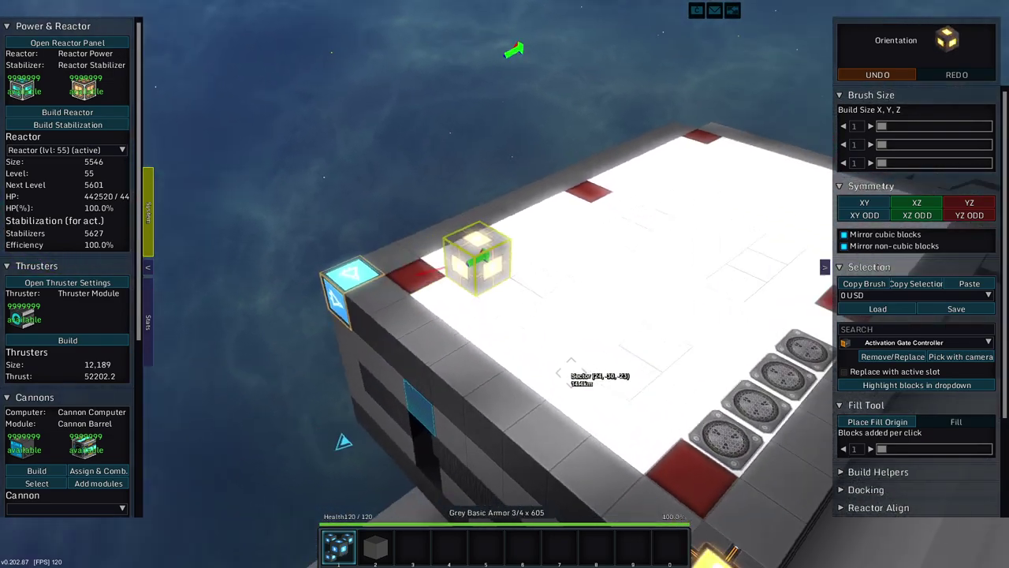
{"action": "key", "text": "s"}
{"action": "key", "text": "w"}
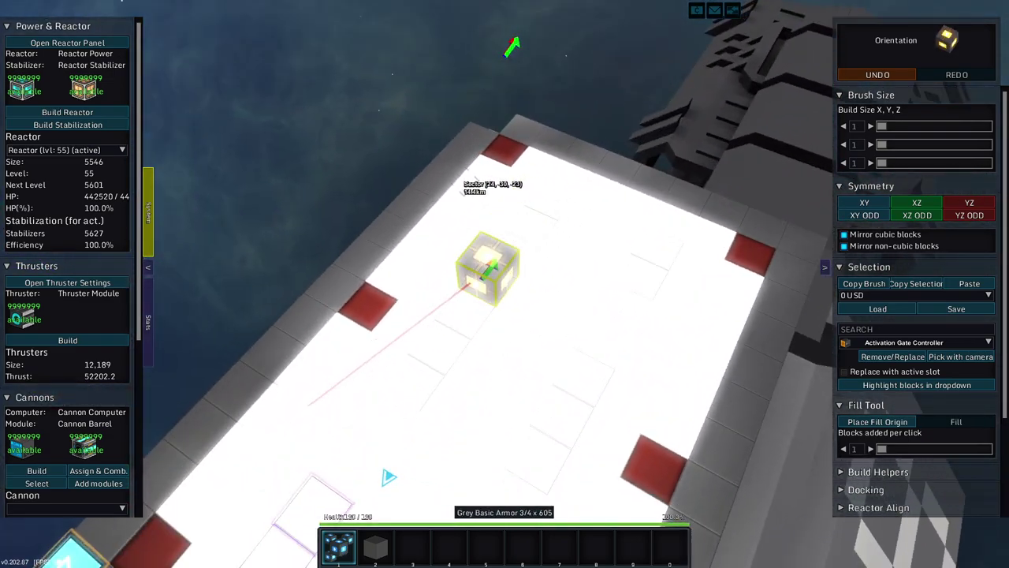
{"action": "key", "text": "s"}
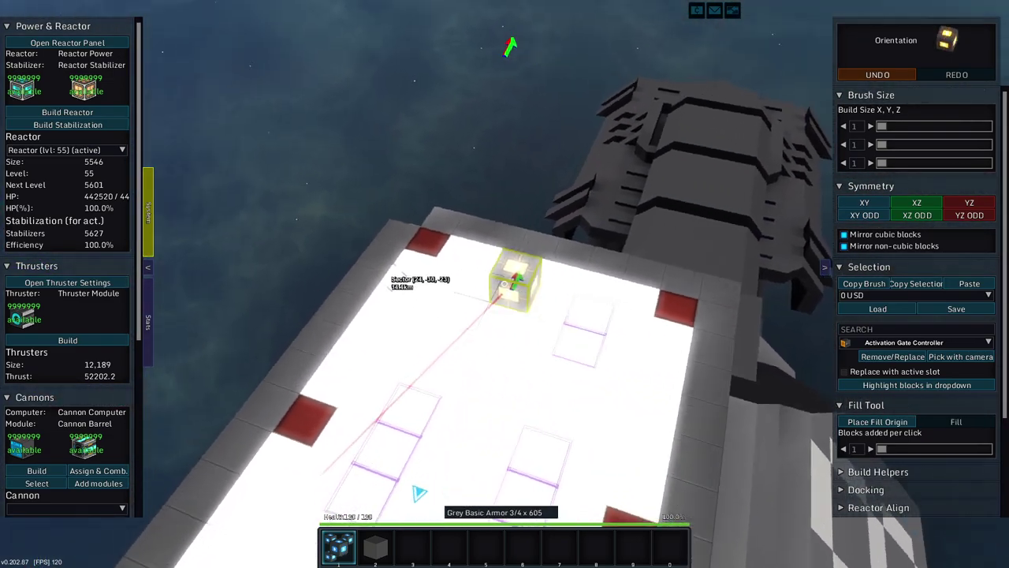
{"action": "key", "text": "s"}
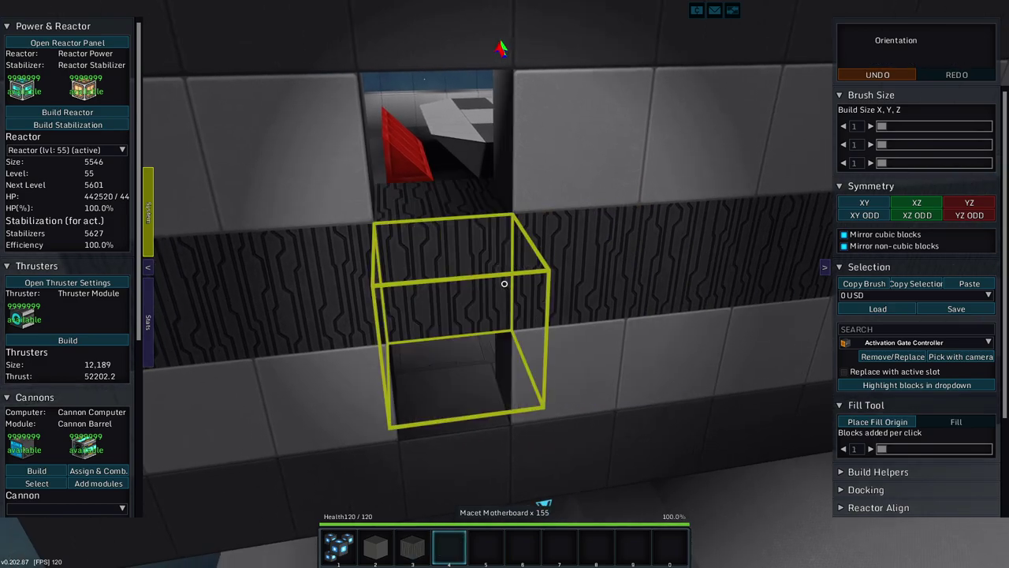
{"action": "key", "text": "d"}
{"action": "key", "text": "t"}
{"action": "key", "text": "w"}
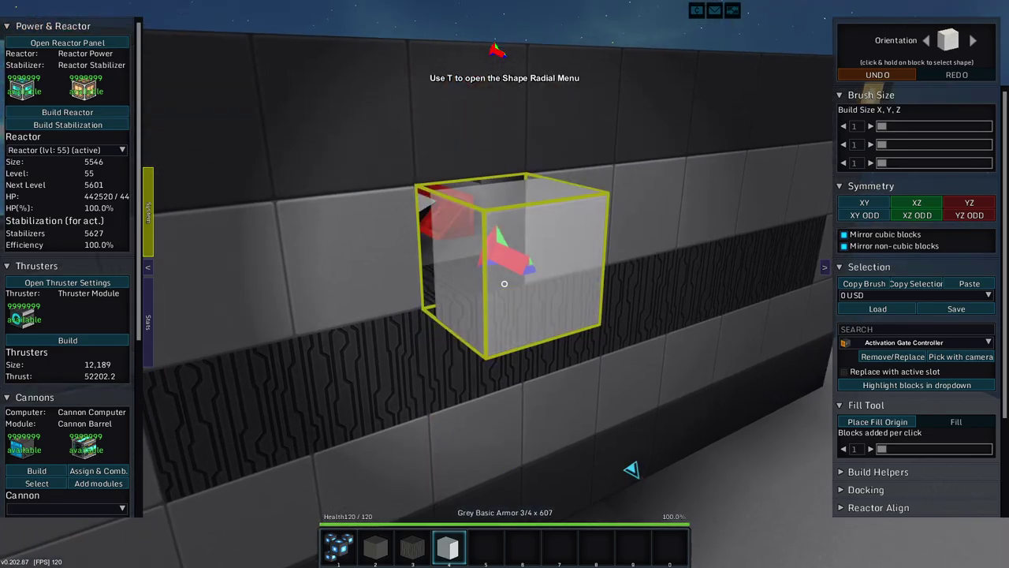
{"action": "key", "text": "w"}
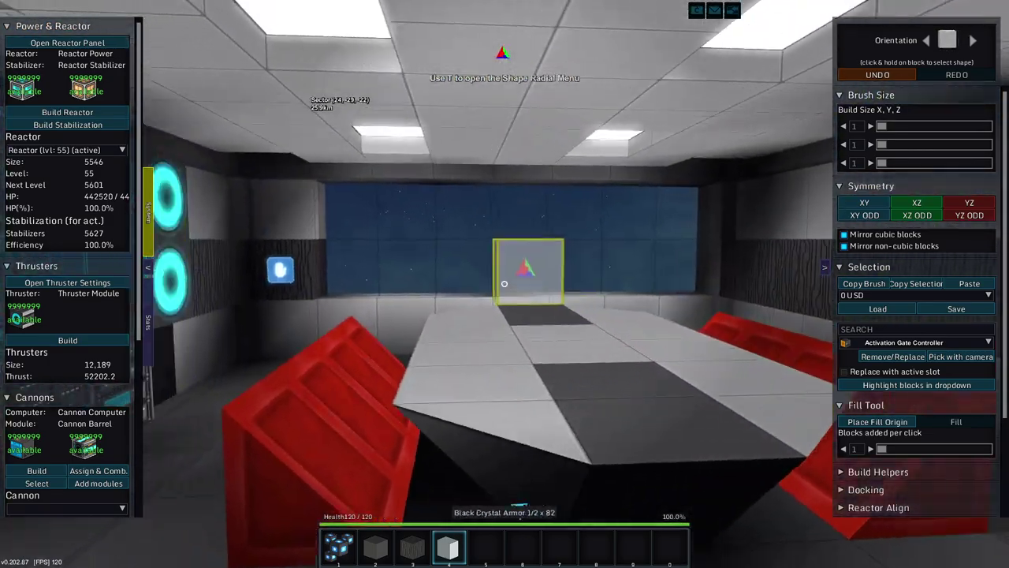
{"action": "key", "text": "w"}
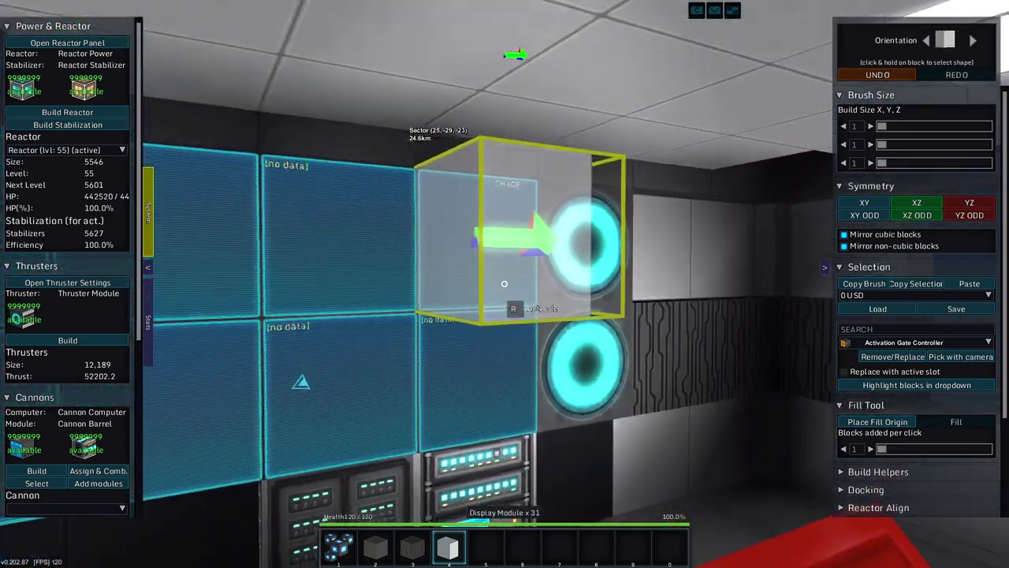
{"action": "key", "text": "w"}
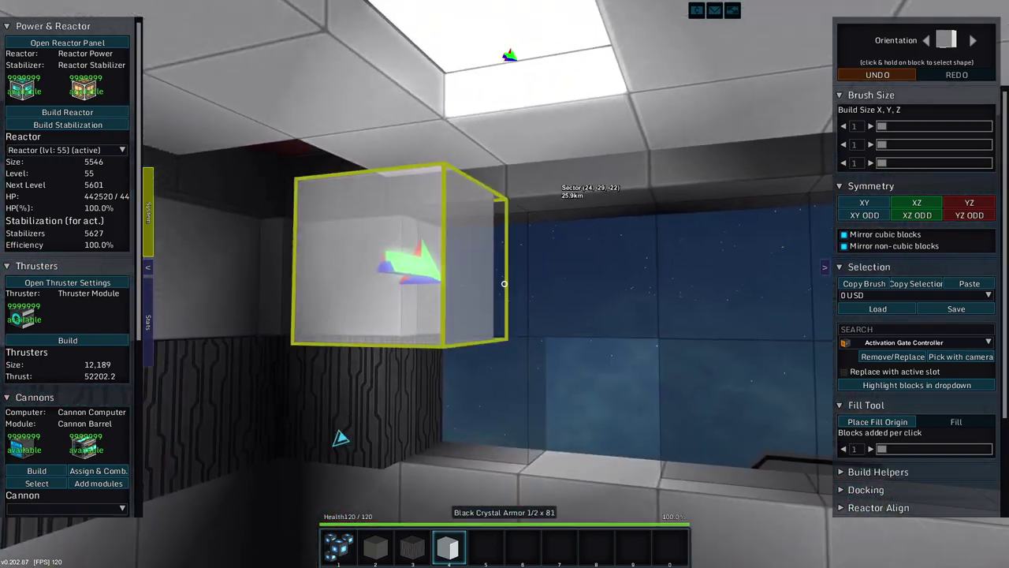
{"action": "key", "text": "w"}
{"action": "key", "text": "w"}
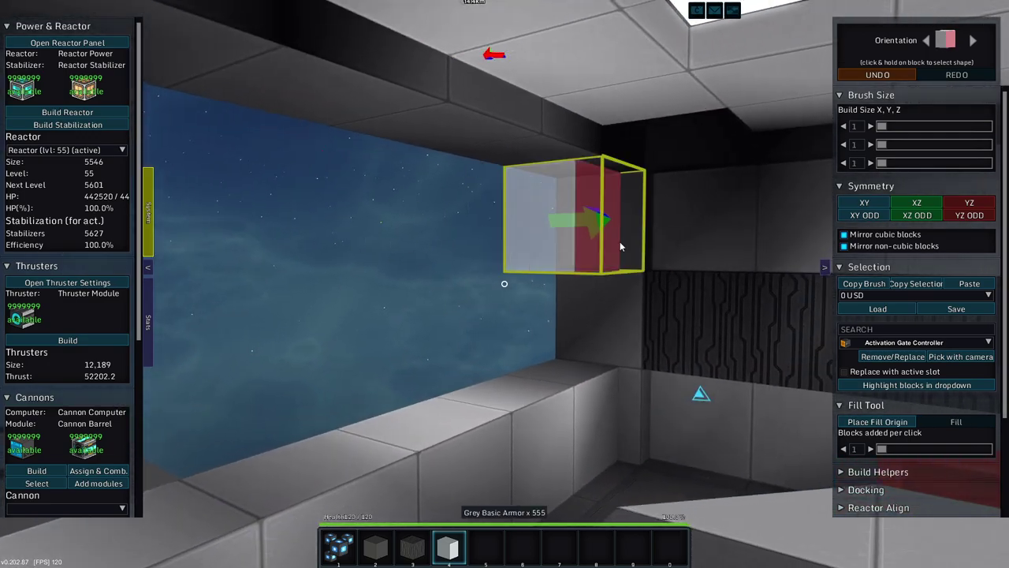
{"action": "key", "text": "w"}
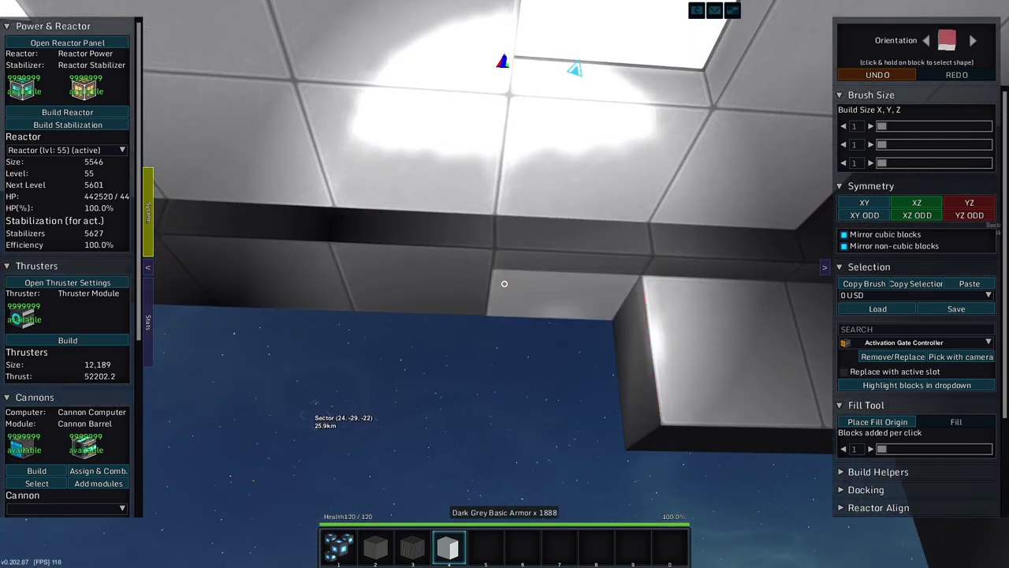
{"action": "key", "text": "w"}
{"action": "key", "text": "3"}
{"action": "key", "text": "w"}
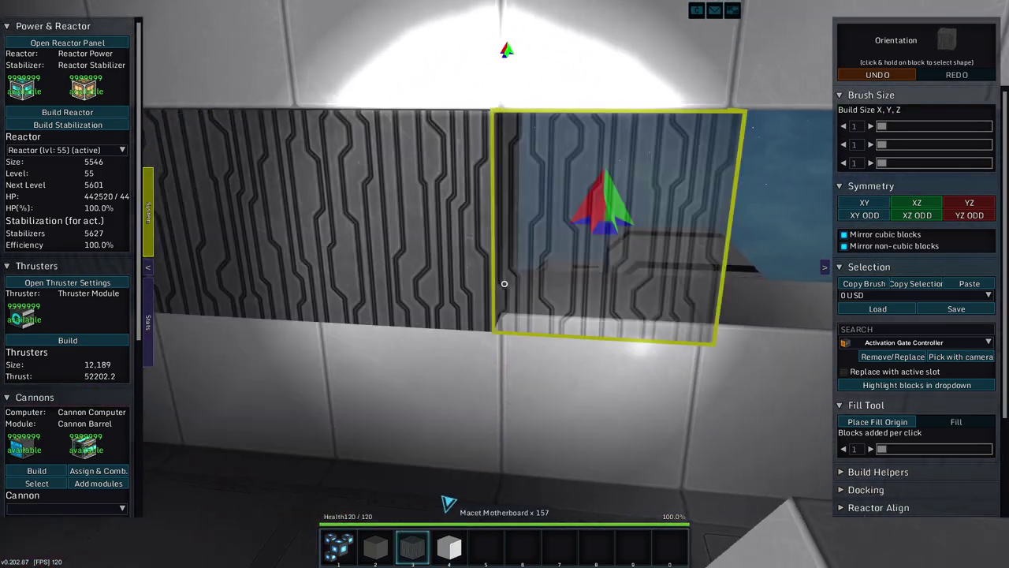
{"action": "key", "text": "w"}
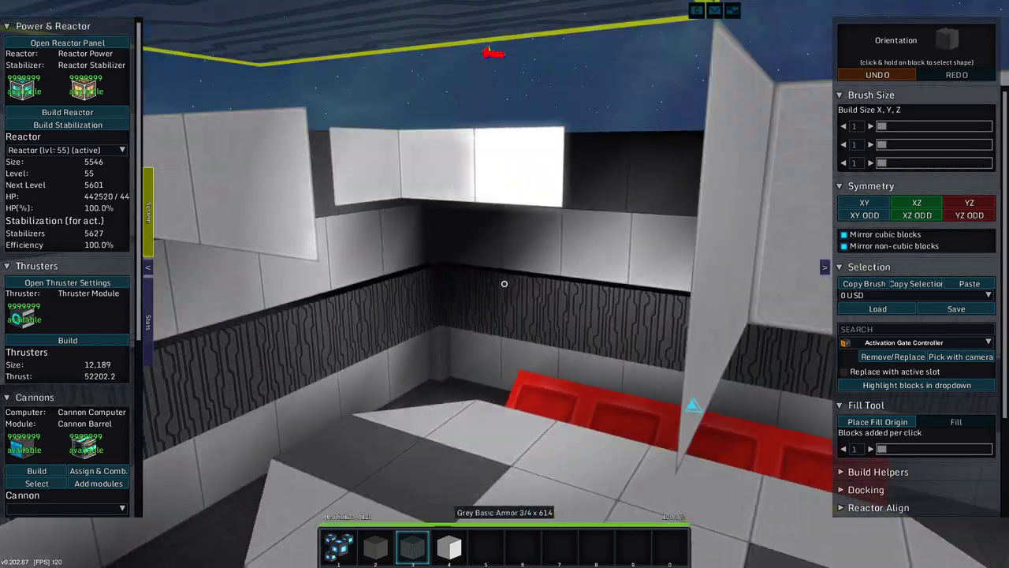
{"action": "key", "text": "w"}
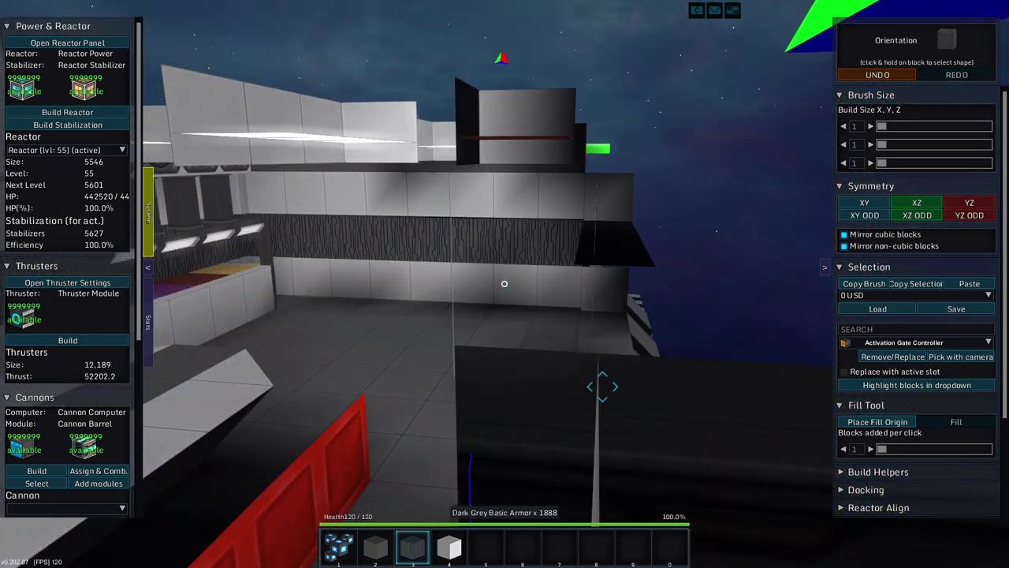
{"action": "key", "text": "w"}
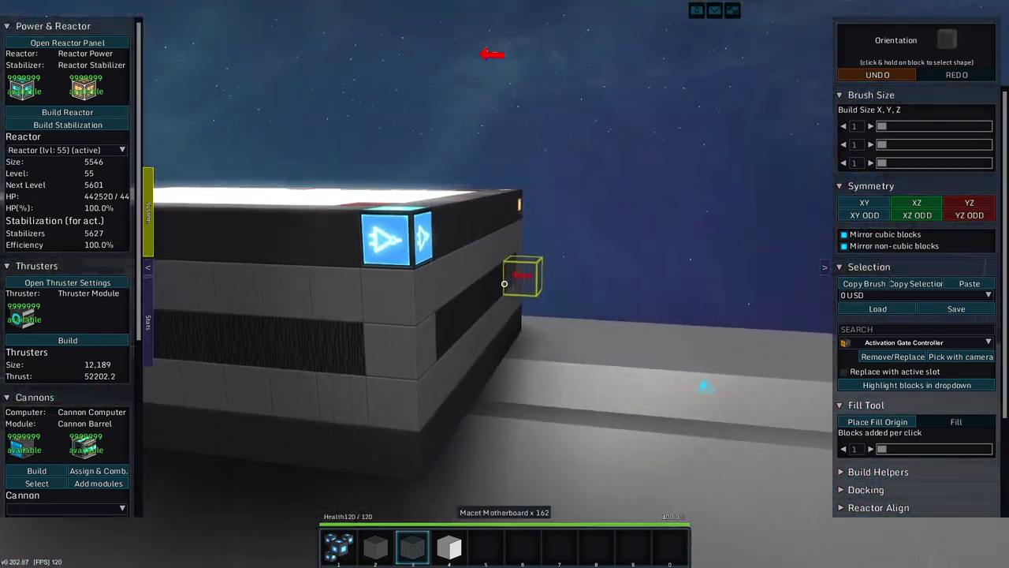
Step: Box the activation module with two copy corners and save it as a template
{"action": "key", "text": "w"}
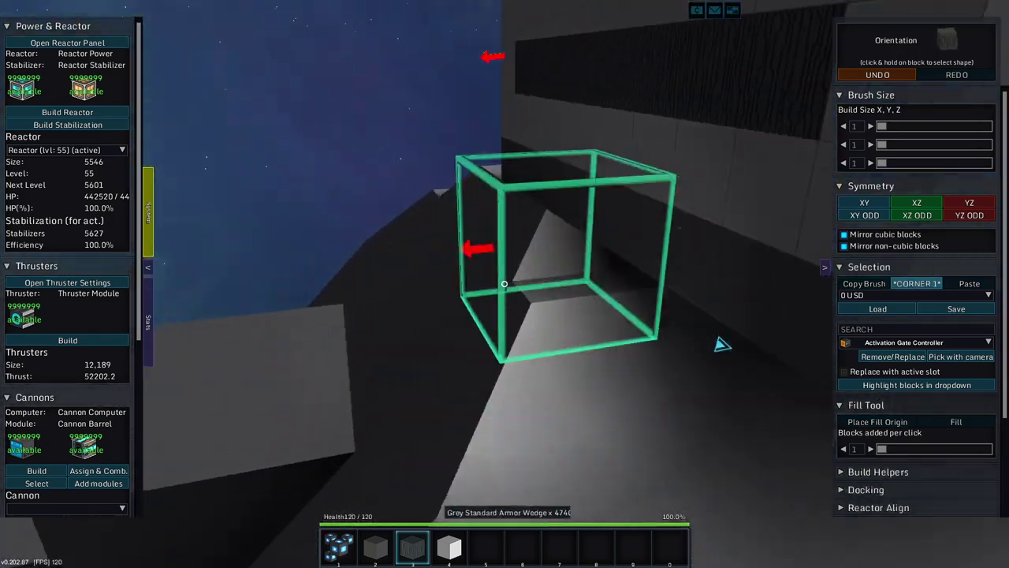
{"action": "key", "text": "w"}
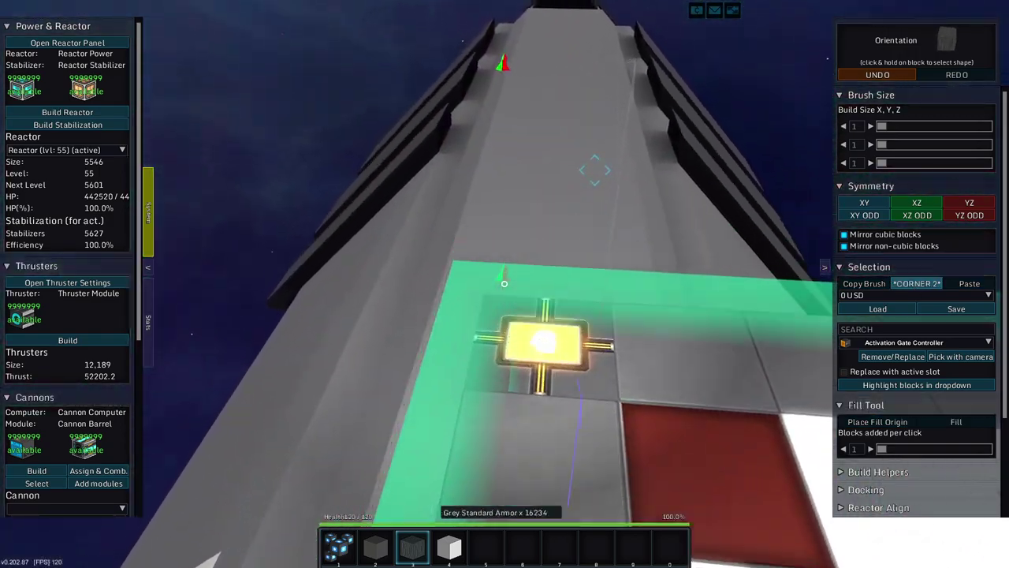
{"action": "left_click", "coordinate": [505, 284]}
{"action": "left_click", "coordinate": [505, 284]}
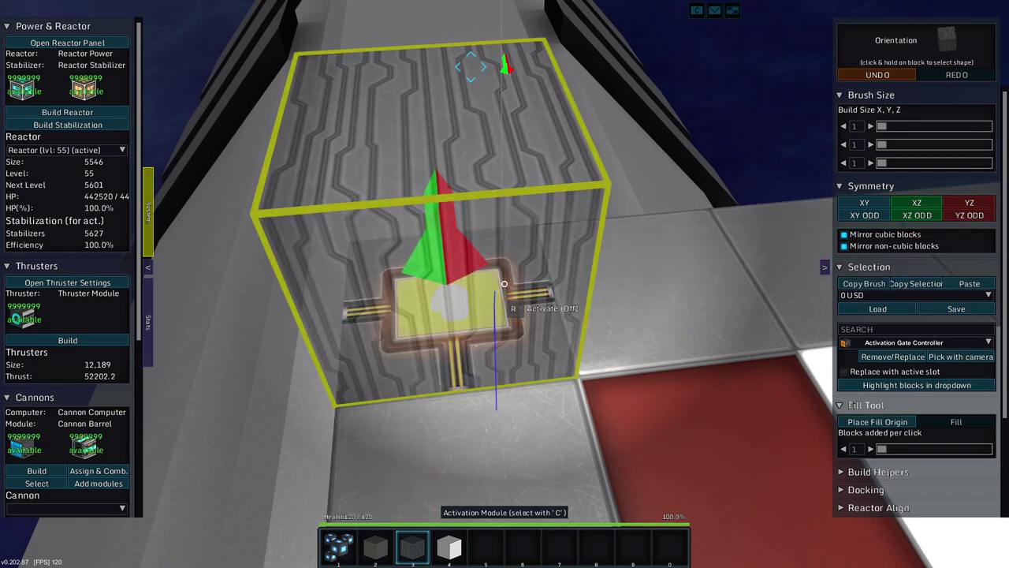
{"action": "key", "text": "s"}
{"action": "key", "text": "d"}
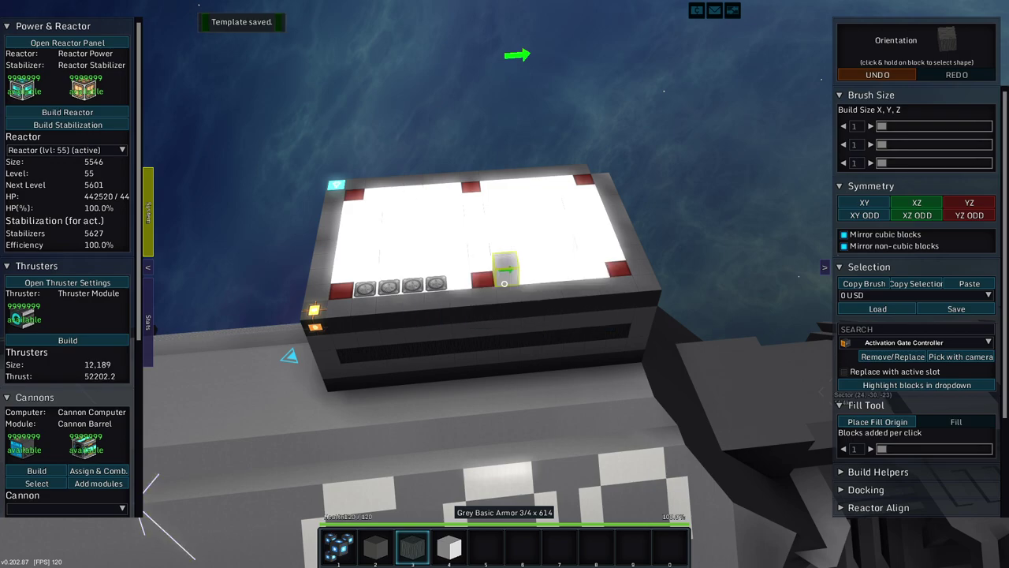
Step: Fly into the interior rooms and set two corners around the room section
{"action": "key", "text": "w"}
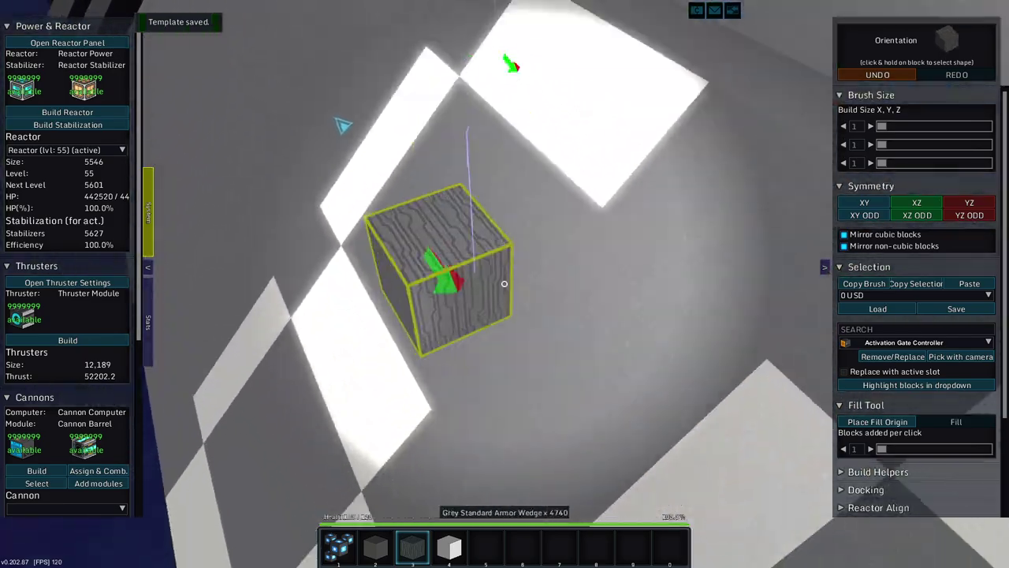
{"action": "key", "text": "w"}
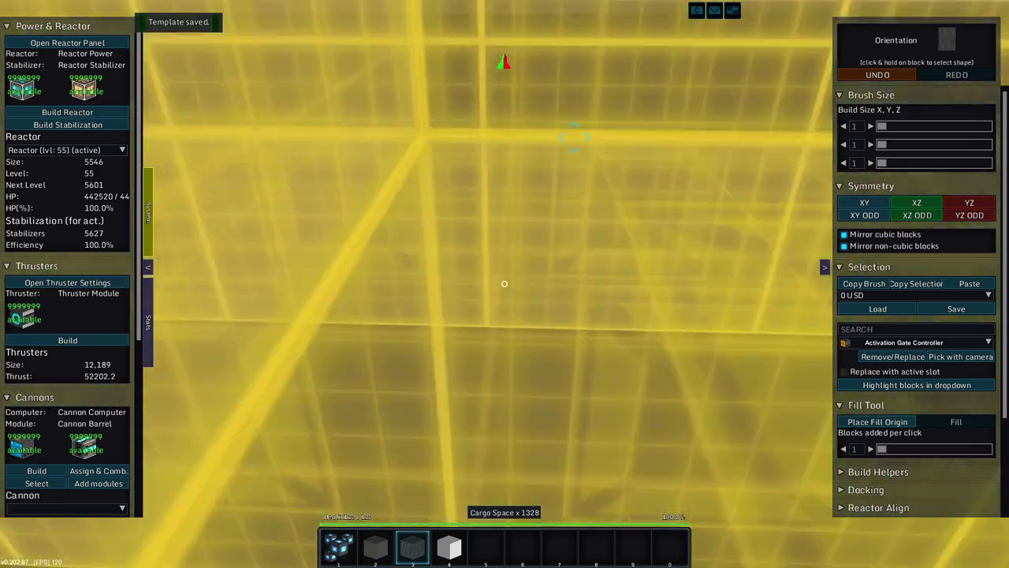
{"action": "key", "text": "w"}
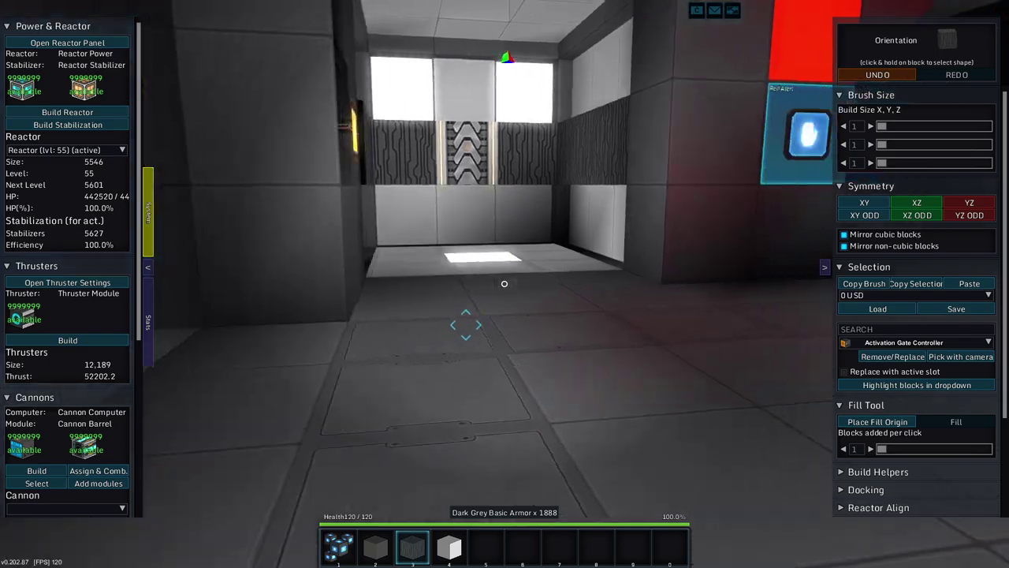
{"action": "key", "text": "w"}
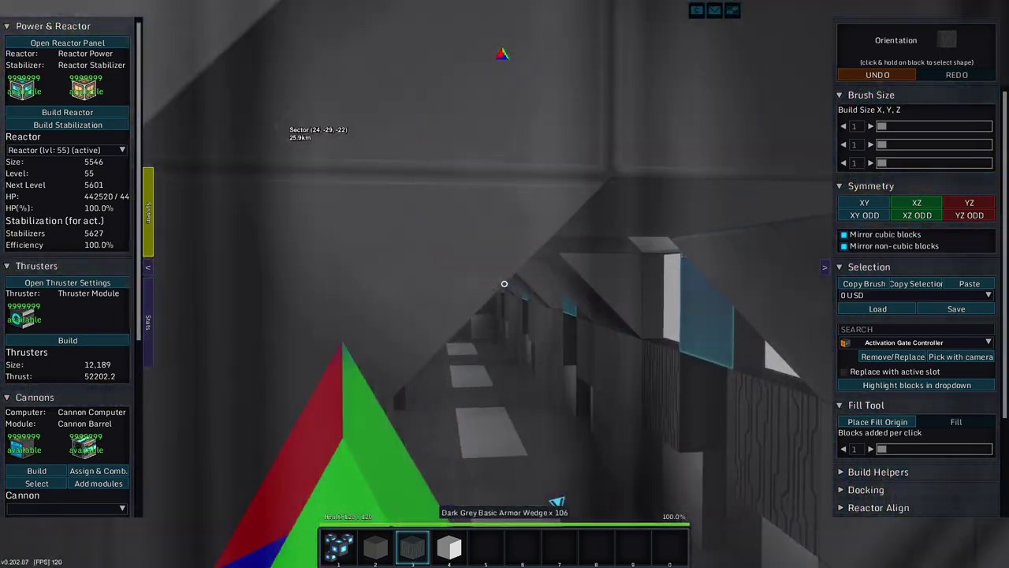
{"action": "key", "text": "w"}
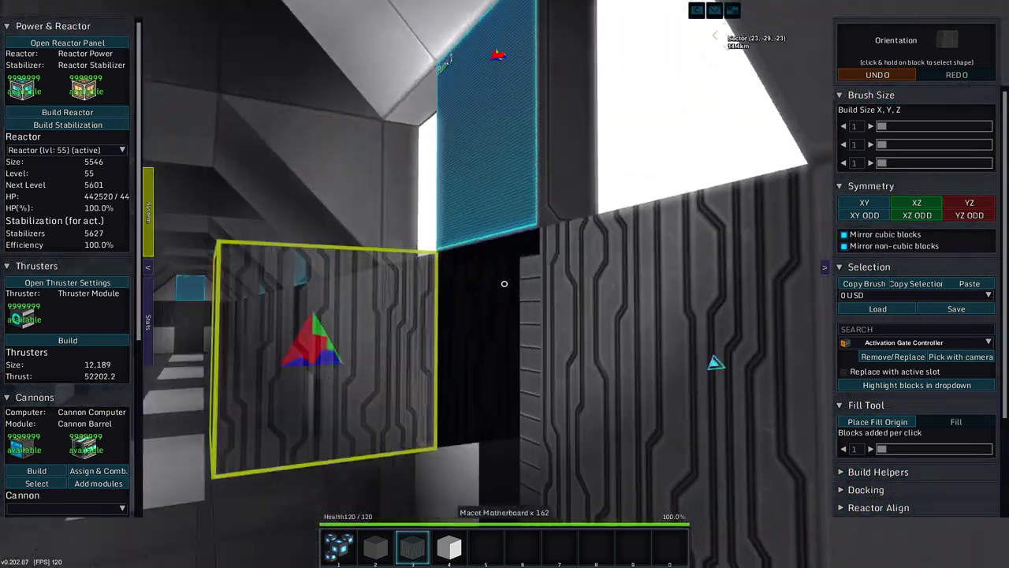
{"action": "key", "text": "w"}
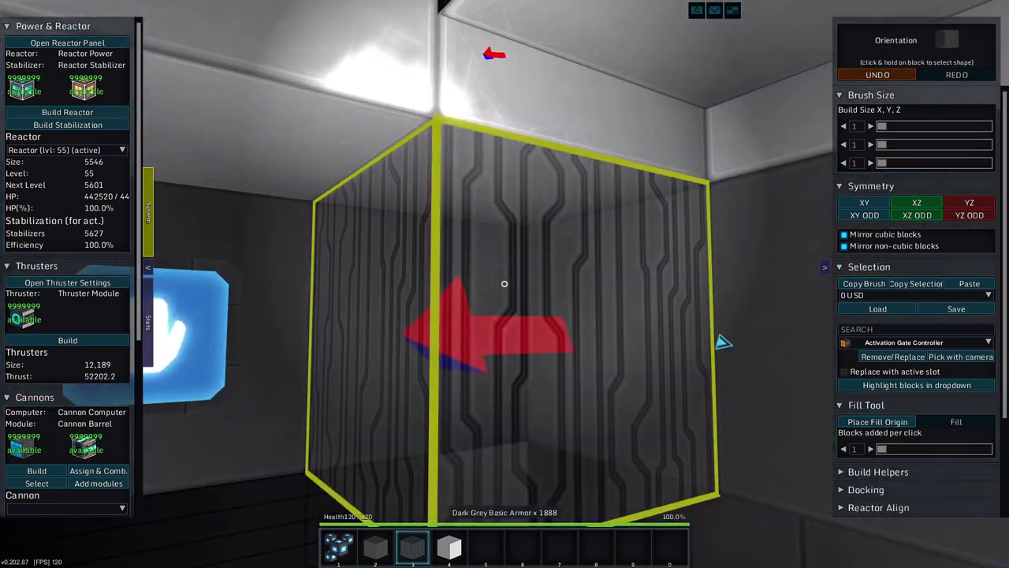
{"action": "key", "text": "w"}
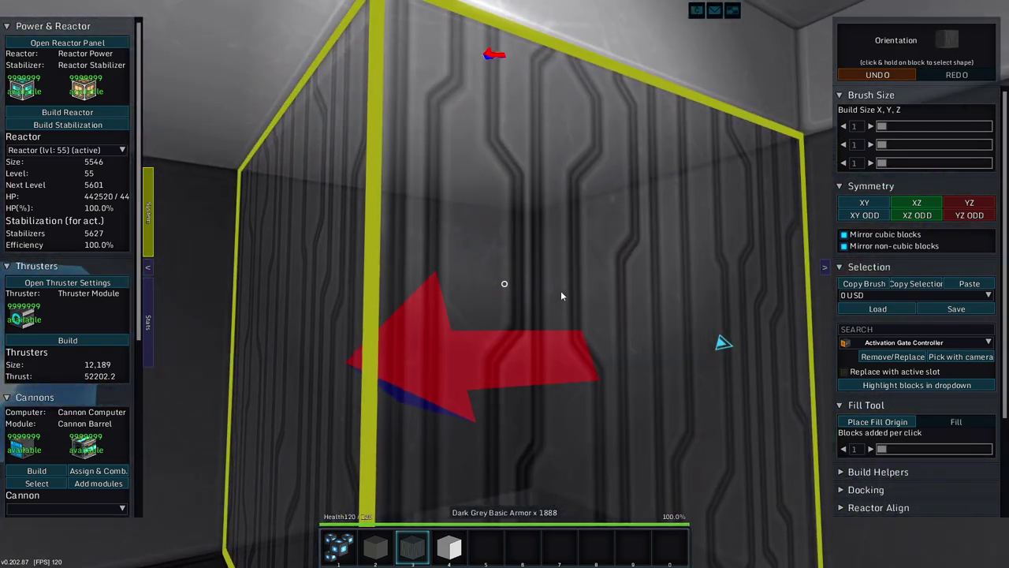
{"action": "left_click", "coordinate": [916, 283]}
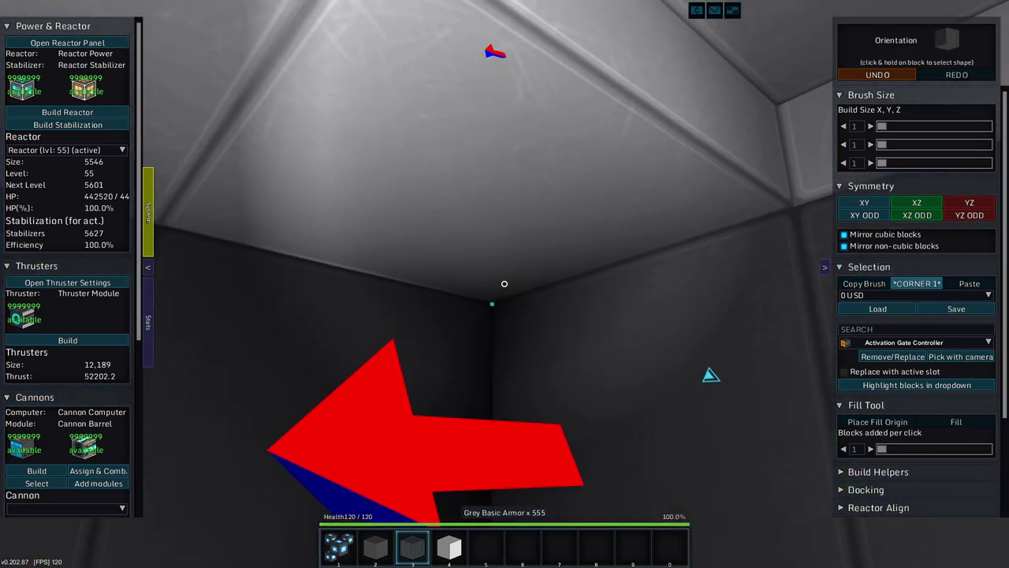
{"action": "left_click", "coordinate": [504, 284]}
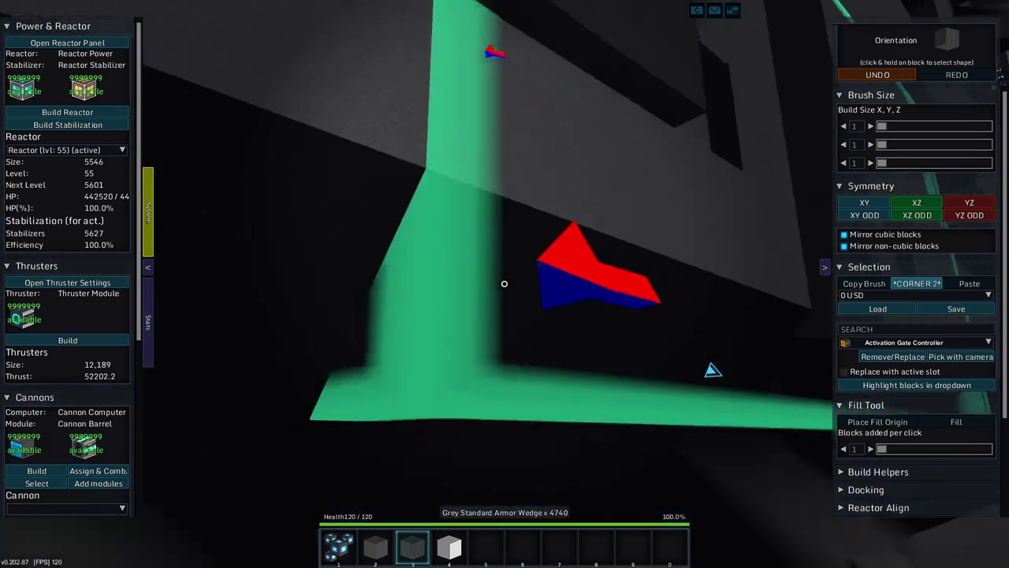
Step: Copy the boxed room section and fly out into open space
{"action": "key", "text": "w"}
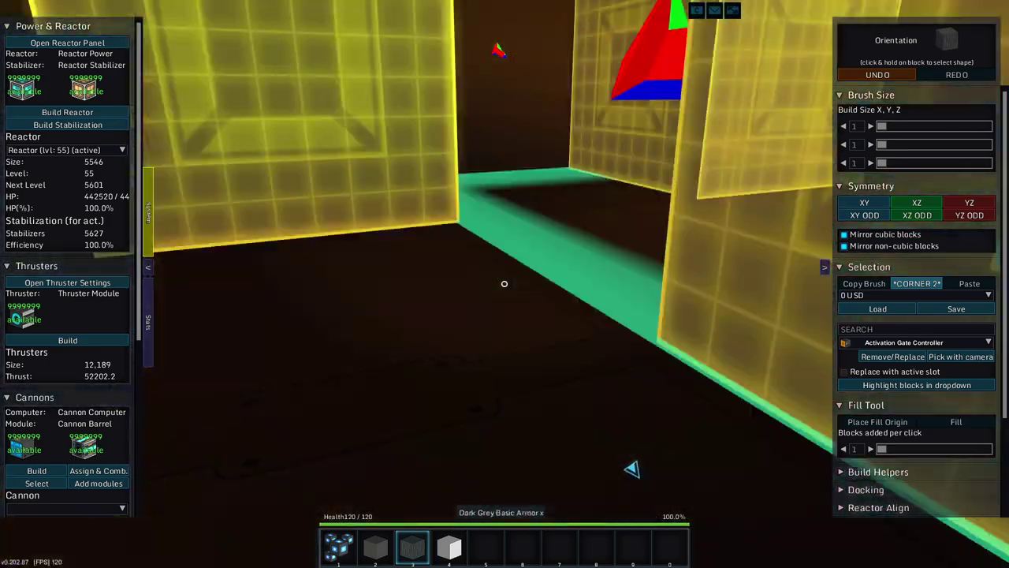
{"action": "key", "text": "w"}
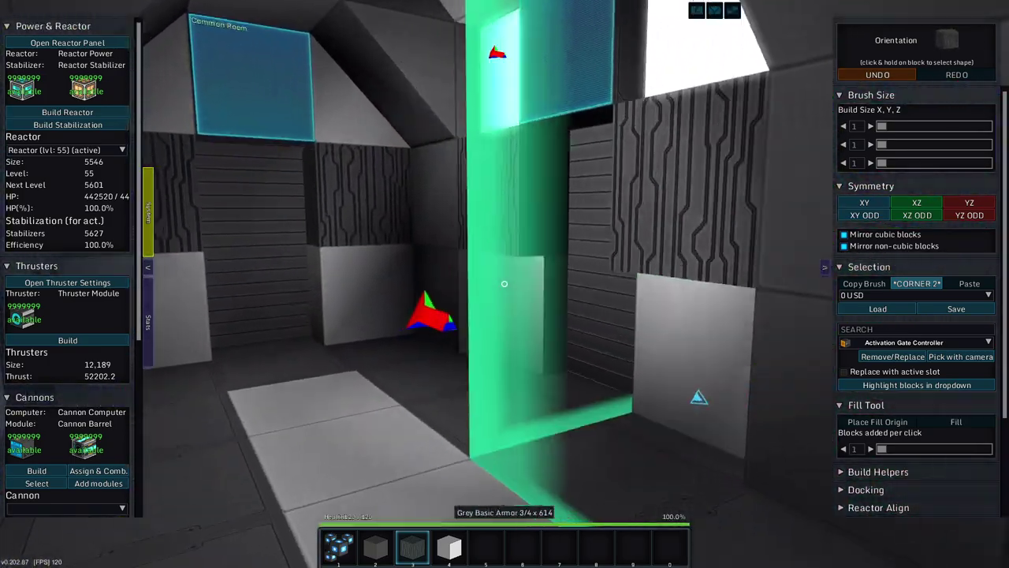
{"action": "key", "text": "s"}
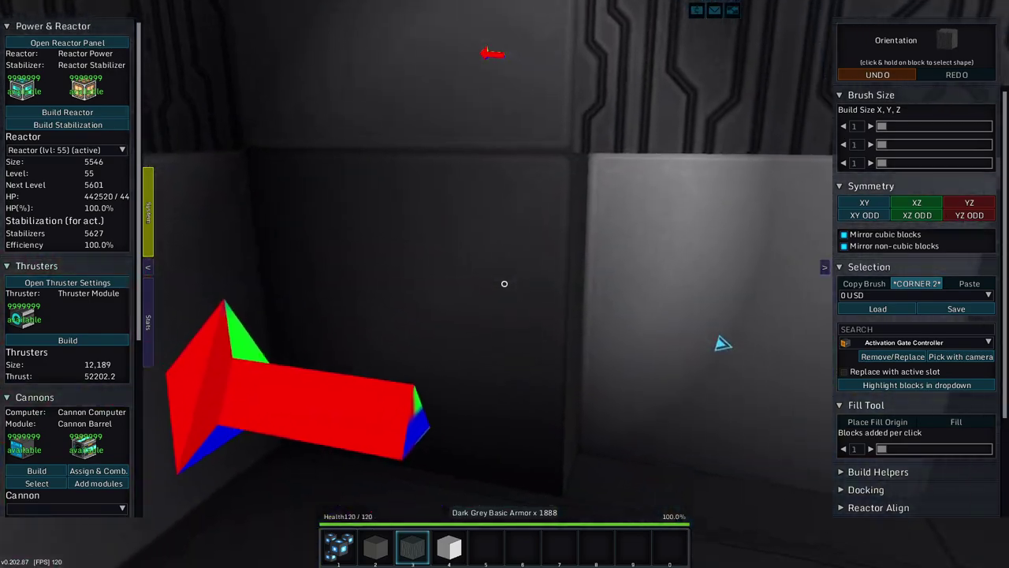
{"action": "left_click", "coordinate": [505, 283]}
{"action": "key", "text": "w"}
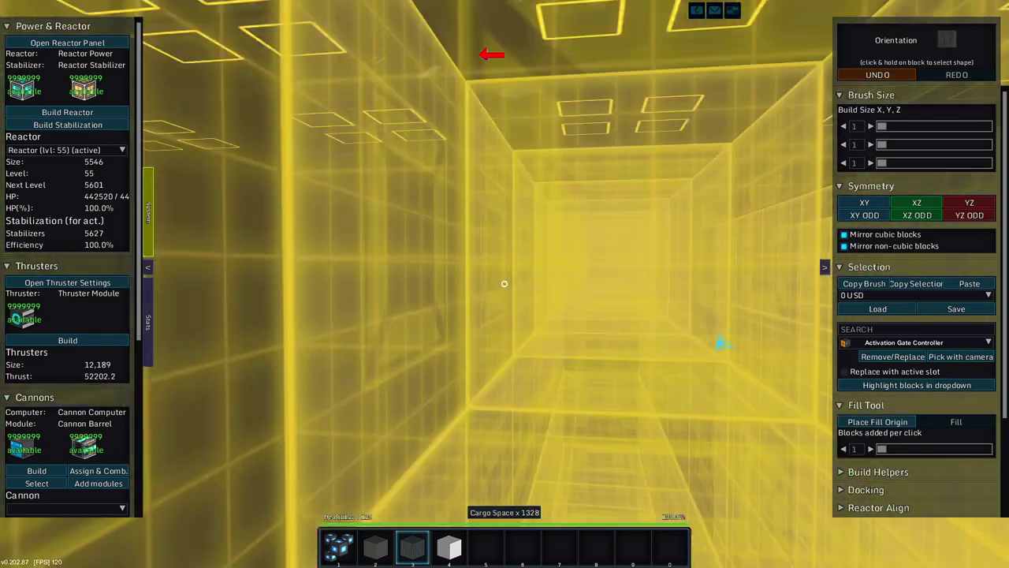
{"action": "key", "text": "r"}
{"action": "key", "text": "Escape"}
Step: Leave build mode, target the 608 Cutter, and re-enter build mode on it
{"action": "key", "text": "s"}
{"action": "key", "text": "r"}
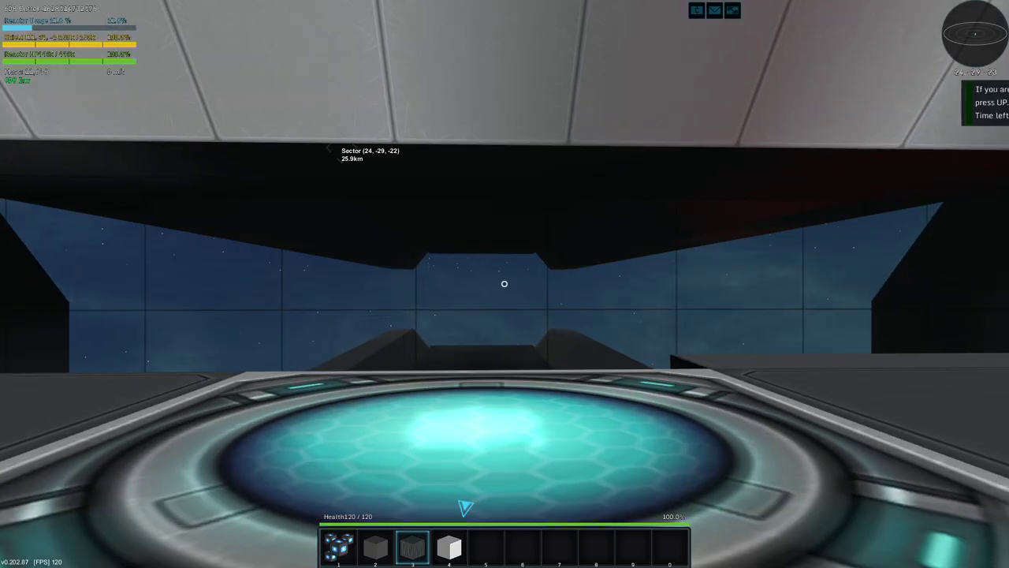
{"action": "key", "text": "f"}
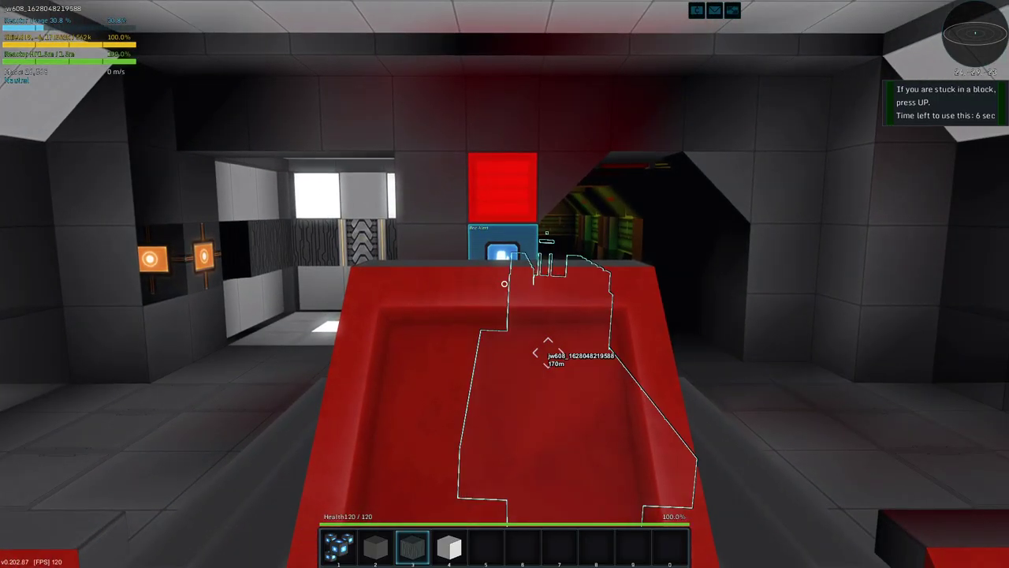
{"action": "key", "text": "r"}
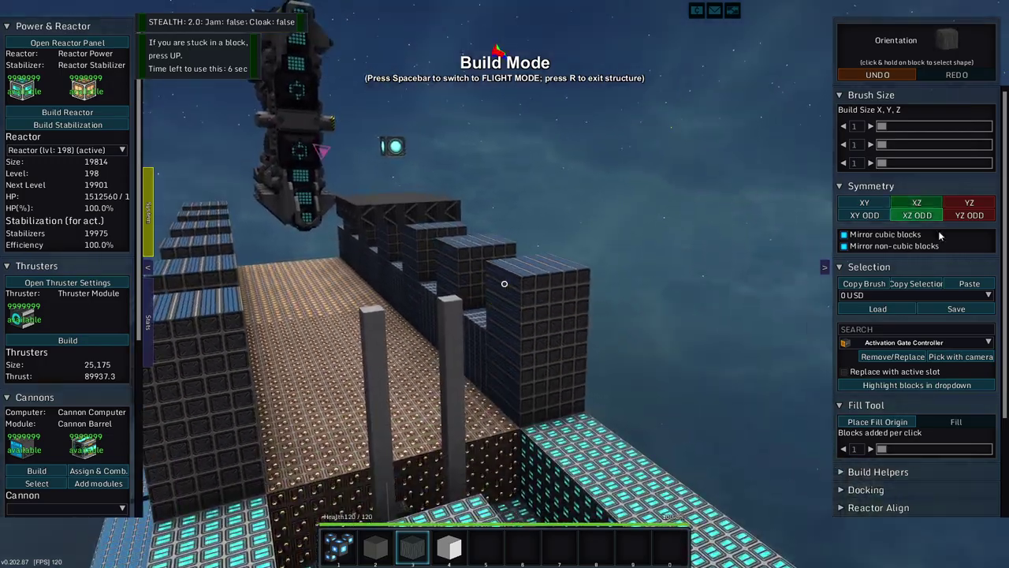
Step: Fly over the hull to view the two tall grey pillars from above
{"action": "key", "text": "w"}
{"action": "key", "text": "d"}
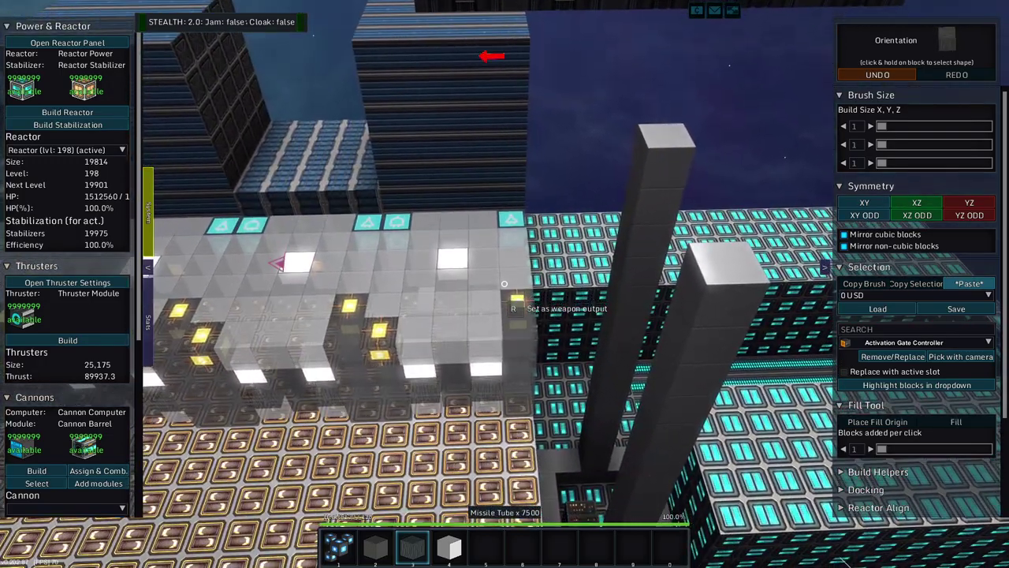
{"action": "key", "text": "d"}
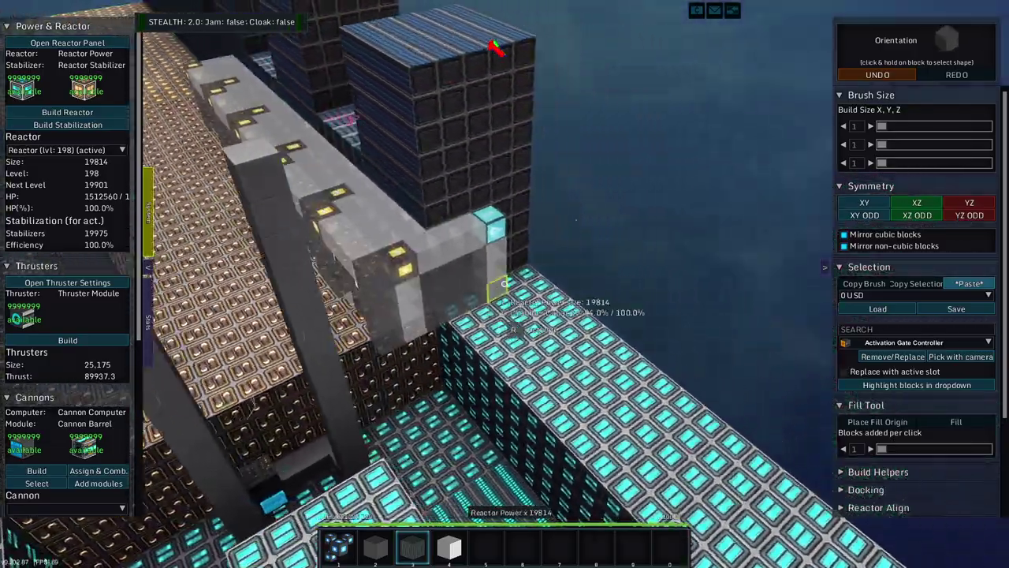
{"action": "key", "text": "w"}
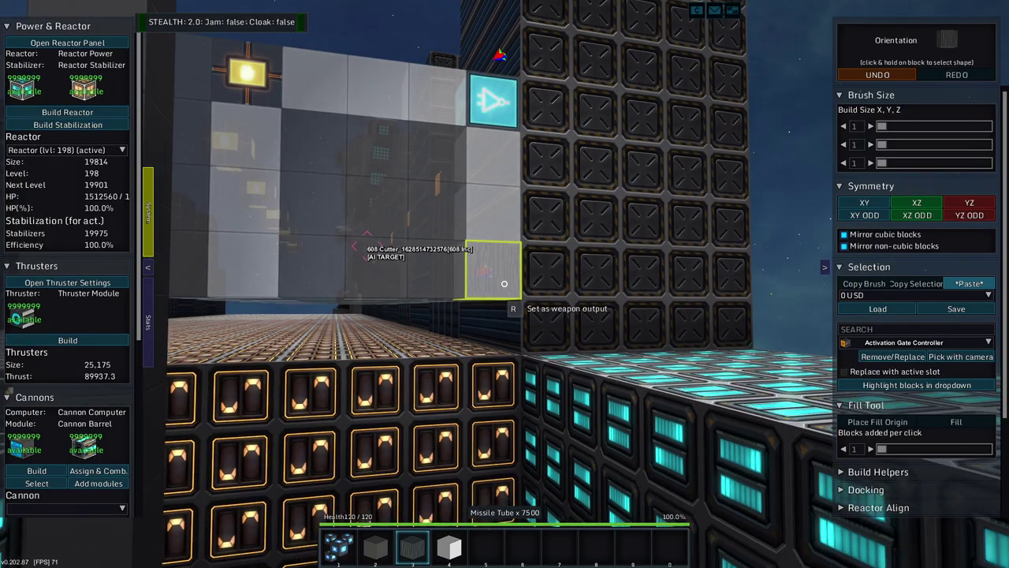
{"action": "key", "text": "s"}
{"action": "key", "text": "d"}
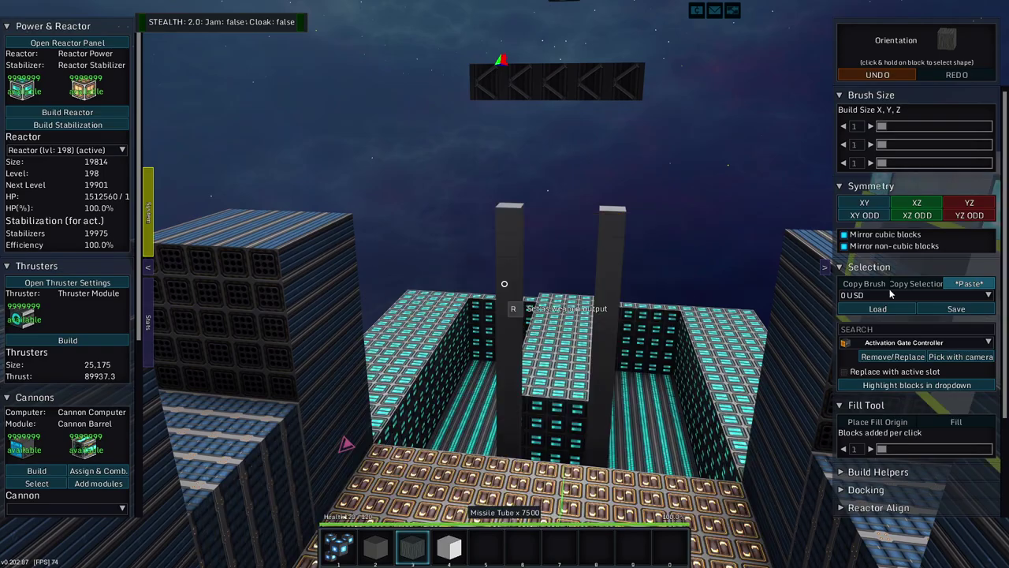
Step: Set a YZ mirror plane on a deck block and approach the pillars under the beam
{"action": "left_click", "coordinate": [969, 203]}
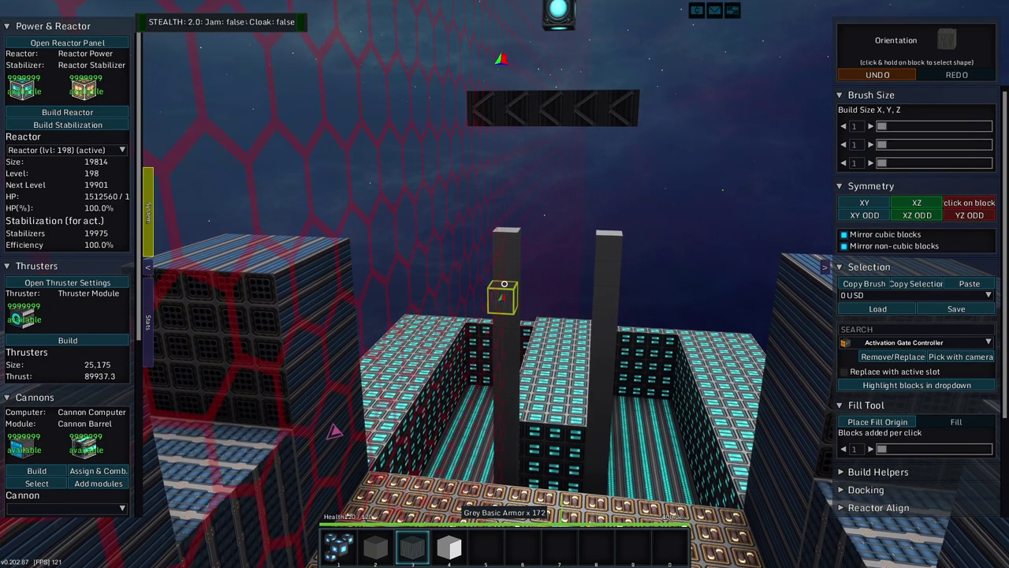
{"action": "key", "text": "w"}
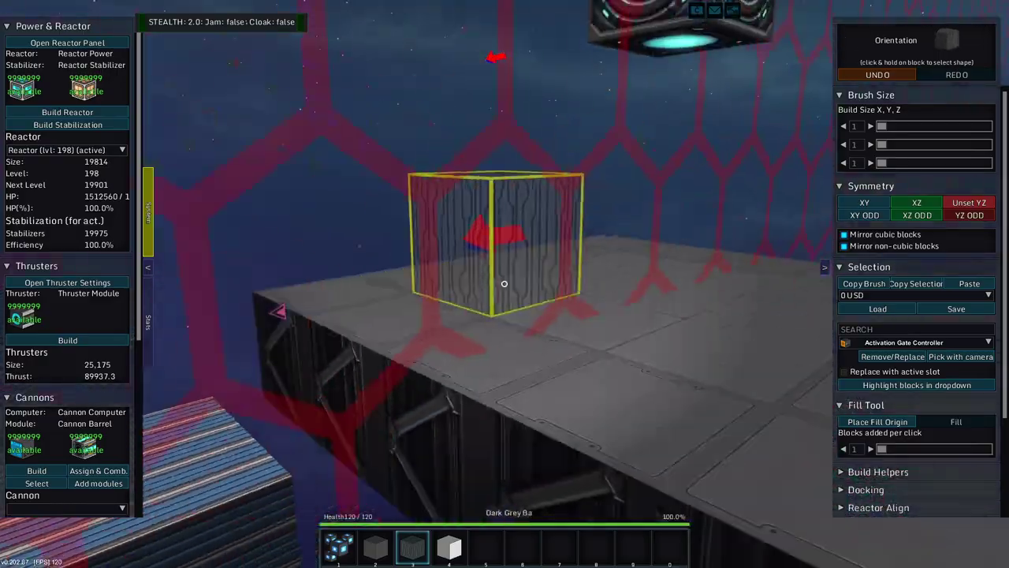
{"action": "key", "text": "s"}
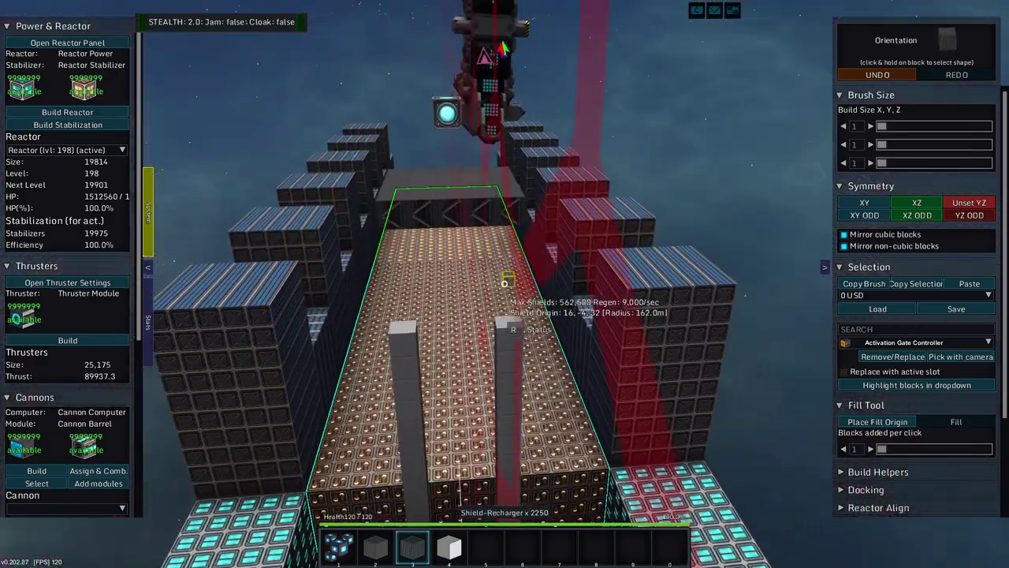
{"action": "key", "text": "w"}
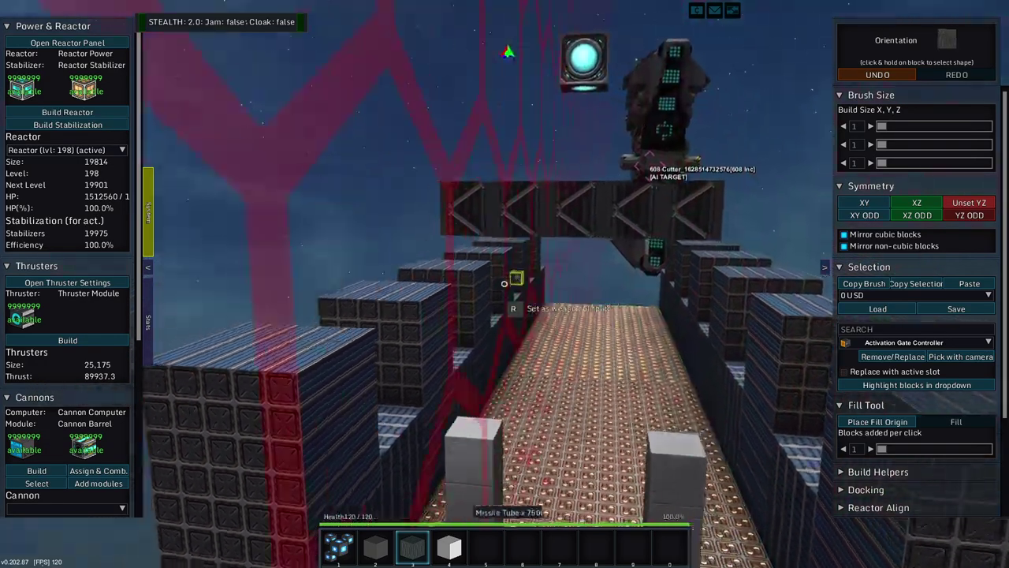
{"action": "key", "text": "a"}
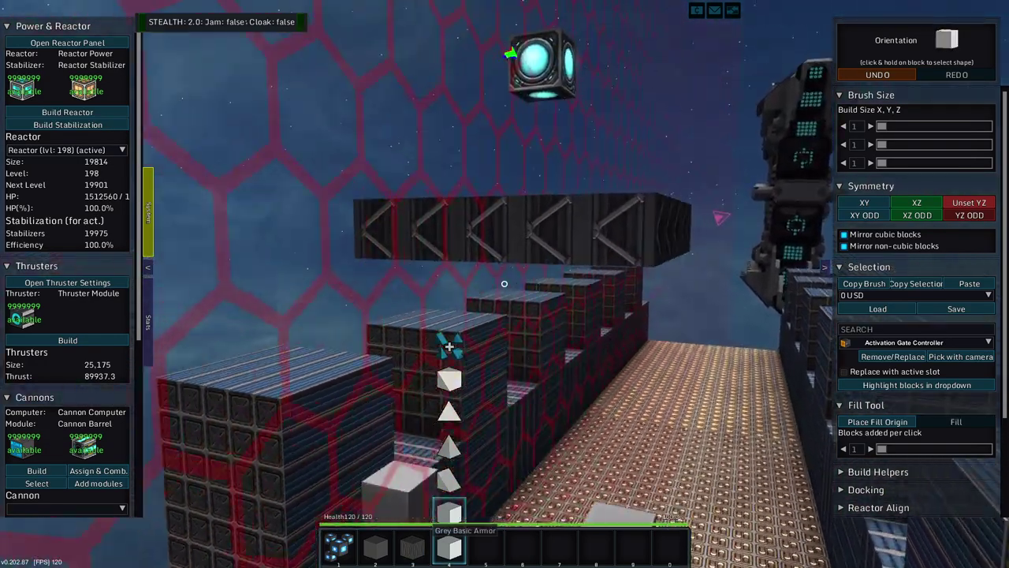
{"action": "key", "text": "w"}
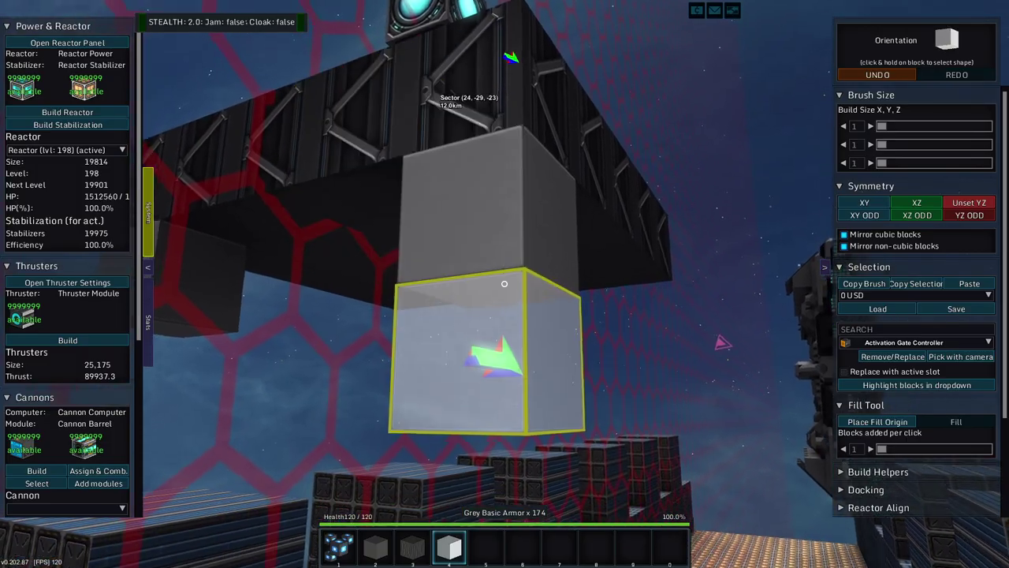
{"action": "key", "text": "w"}
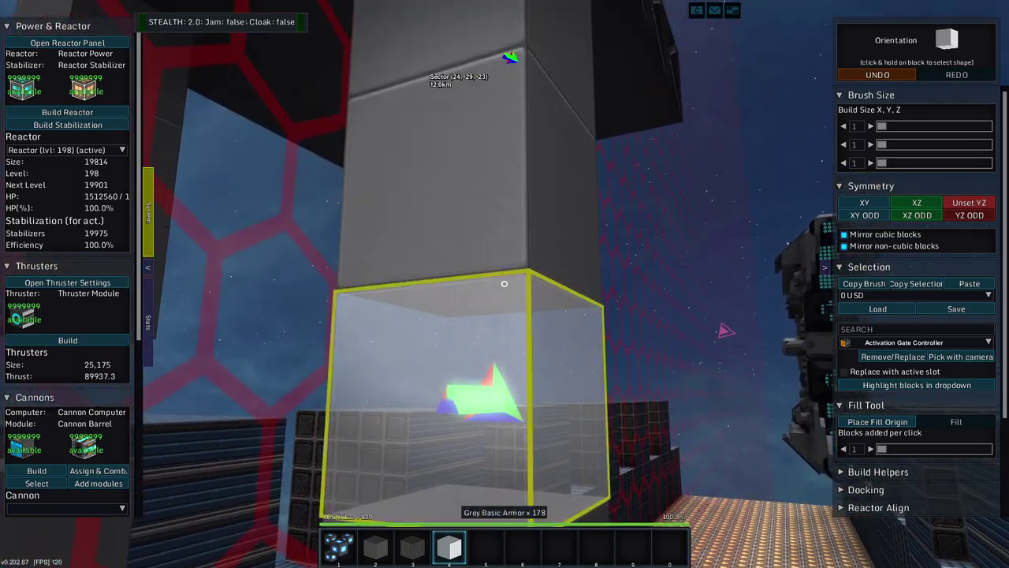
{"action": "key", "text": "w"}
Step: Add and remove mirrored Grey Basic Armor blocks until both pillars reach the overhead beam
{"action": "left_click", "coordinate": [504, 283]}
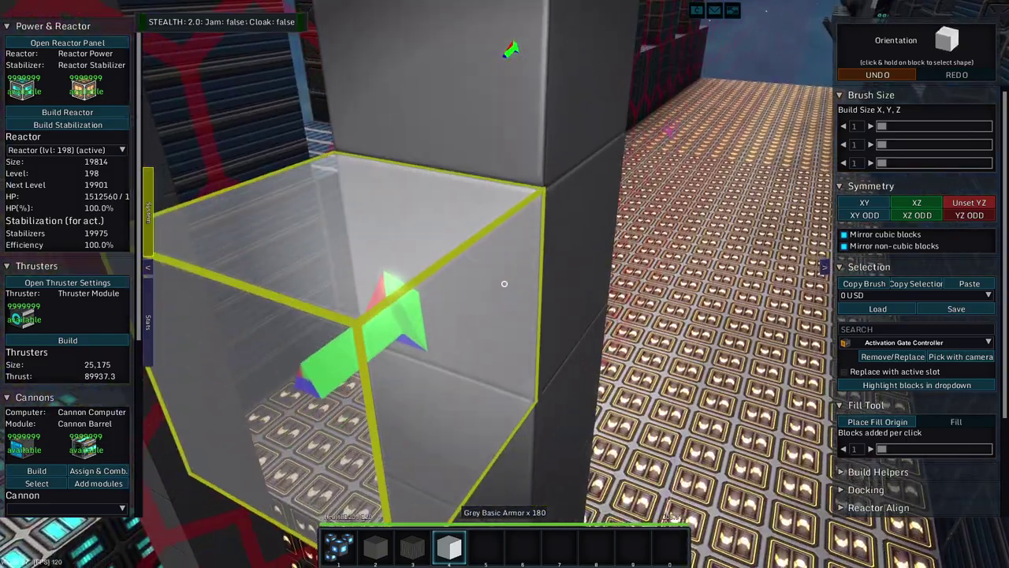
{"action": "key", "text": "s"}
{"action": "left_click", "coordinate": [504, 283]}
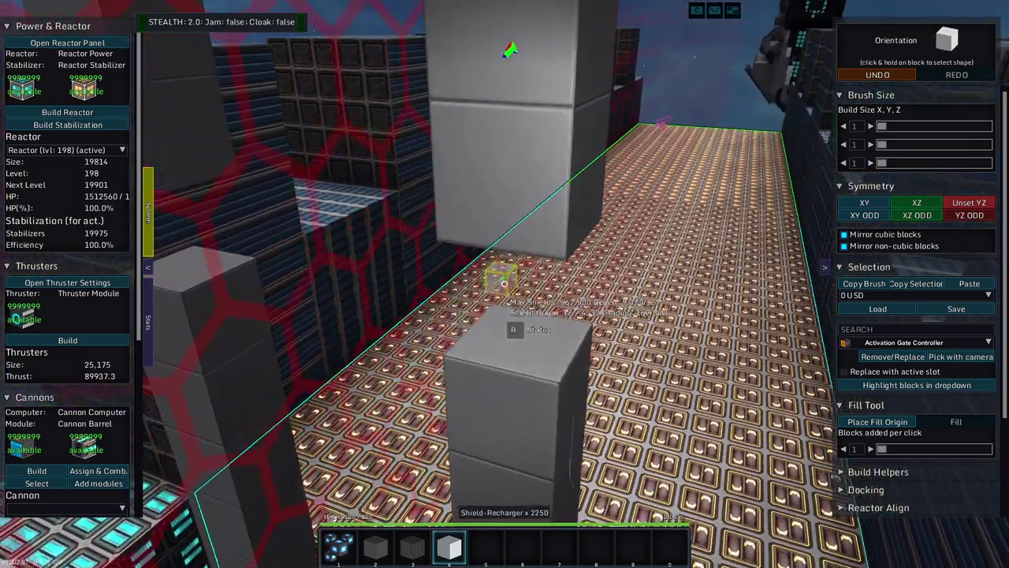
{"action": "left_click", "coordinate": [504, 283]}
{"action": "key", "text": "w"}
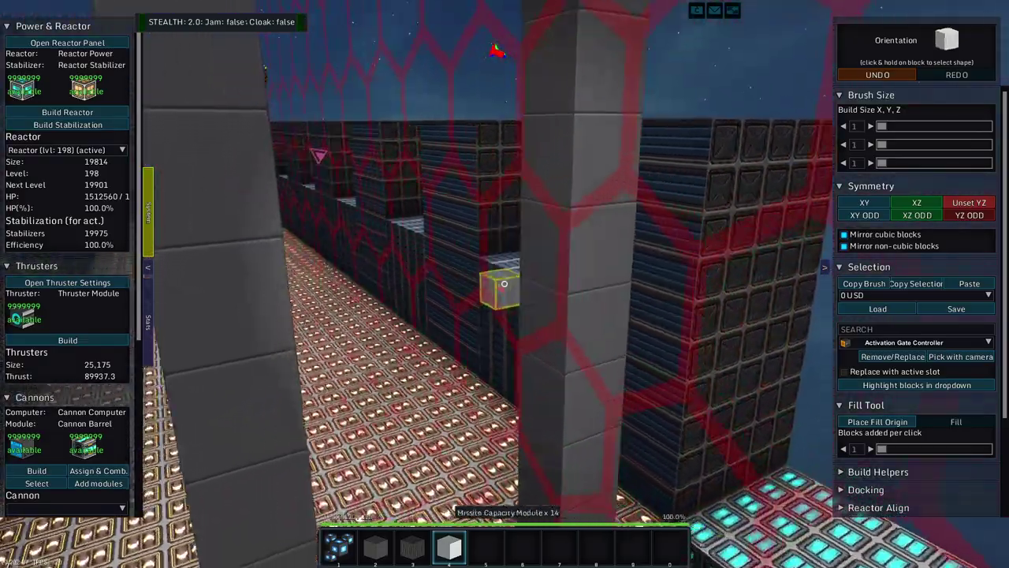
{"action": "left_click", "coordinate": [504, 283]}
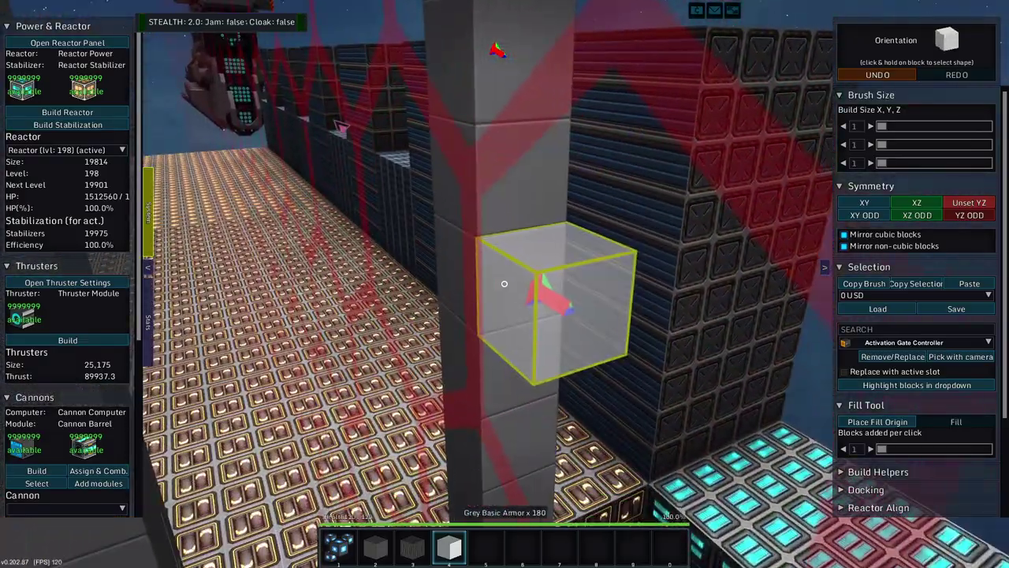
{"action": "left_click", "coordinate": [504, 283]}
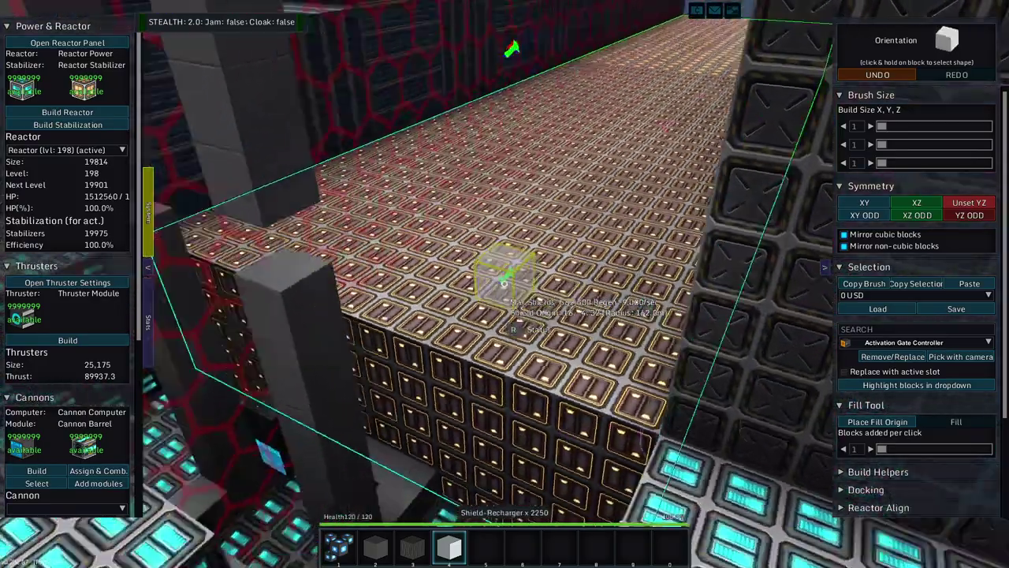
{"action": "left_click", "coordinate": [504, 283]}
{"action": "left_click", "coordinate": [504, 283]}
{"action": "key", "text": "s"}
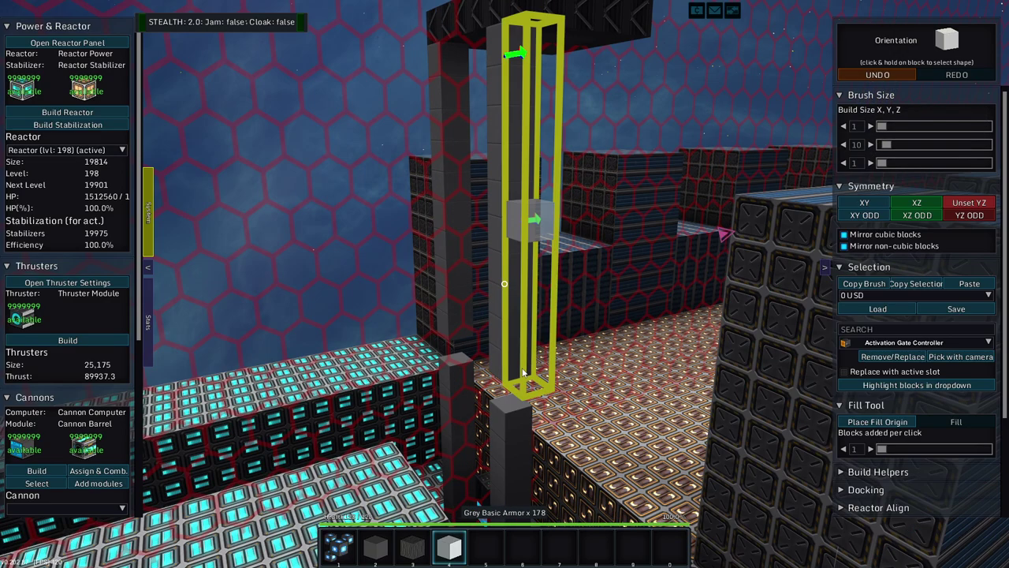
Step: Paste the white-topped template along the arch, then turn Paste off and survey the arch and deck
{"action": "left_click", "coordinate": [969, 283]}
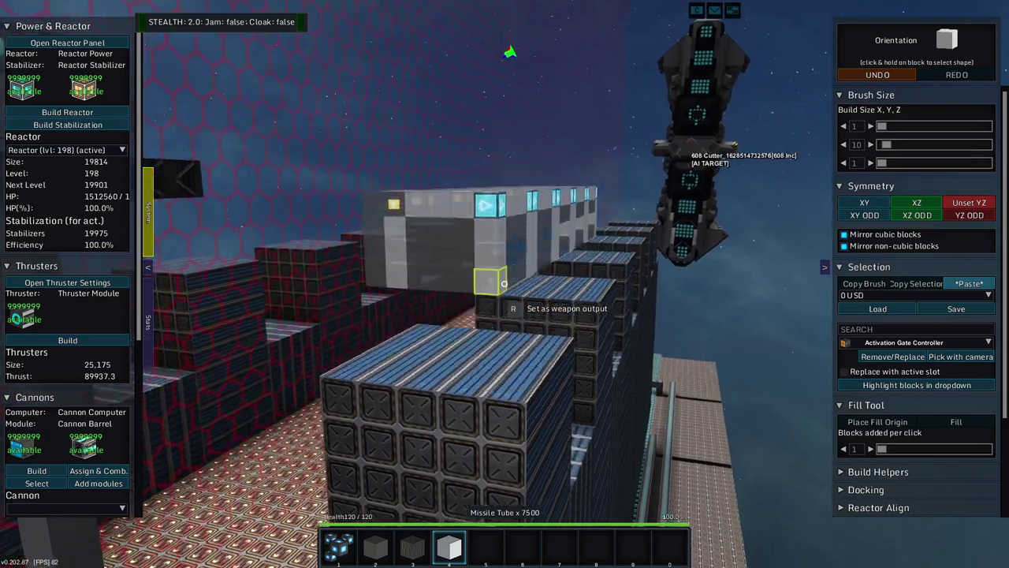
{"action": "key", "text": "a"}
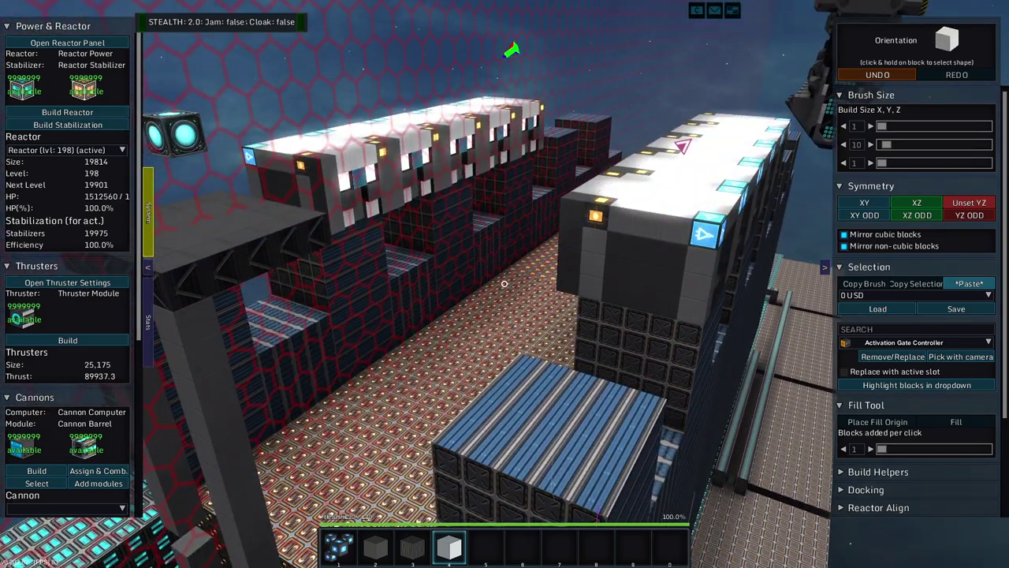
{"action": "left_click", "coordinate": [877, 422]}
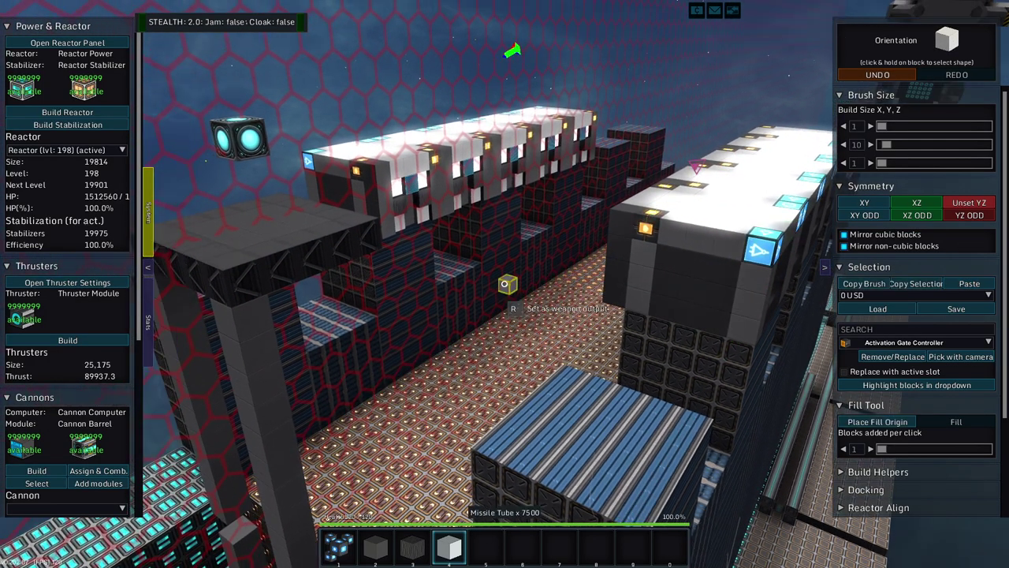
{"action": "key", "text": "w"}
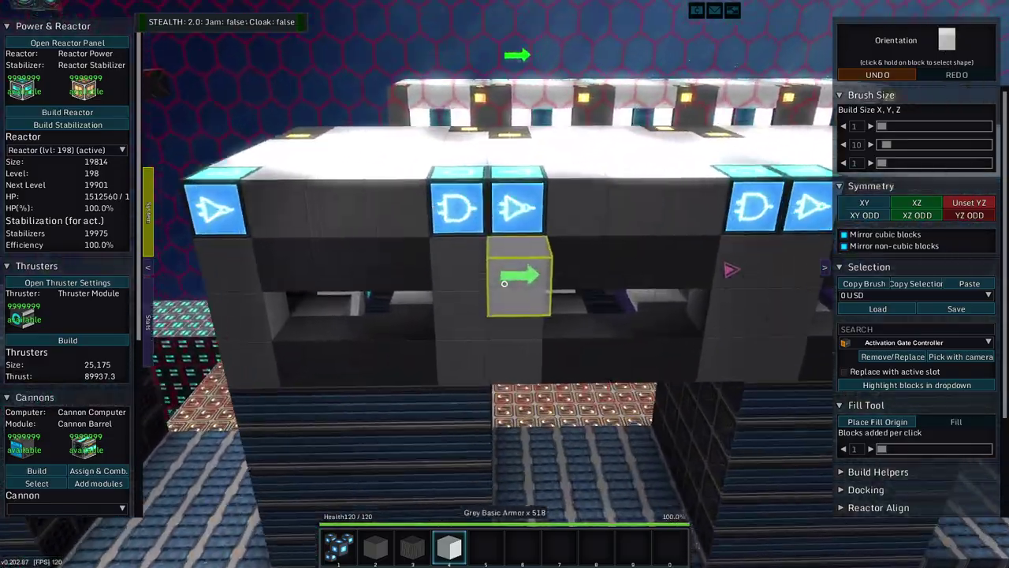
{"action": "key", "text": "s"}
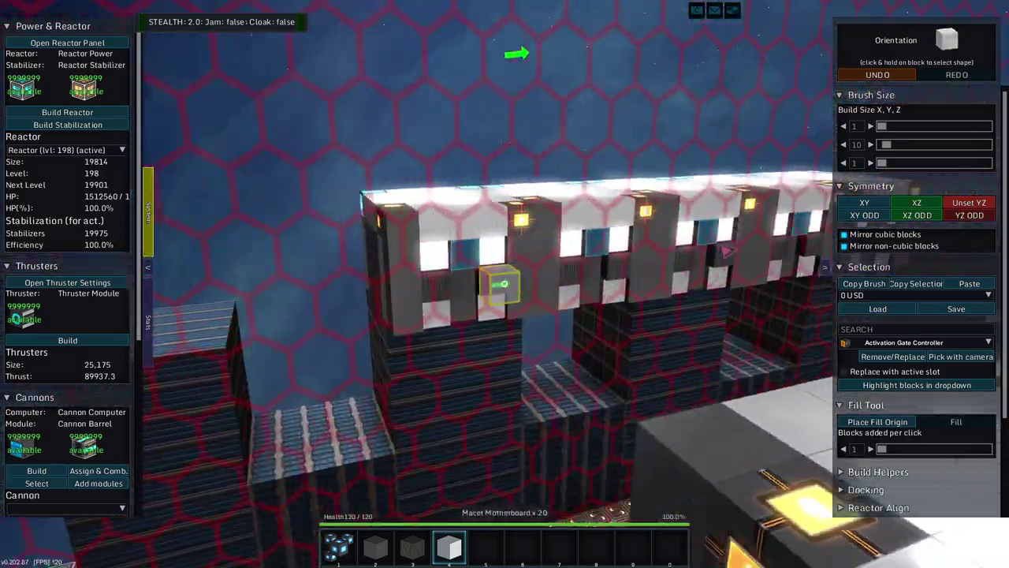
{"action": "key", "text": "s"}
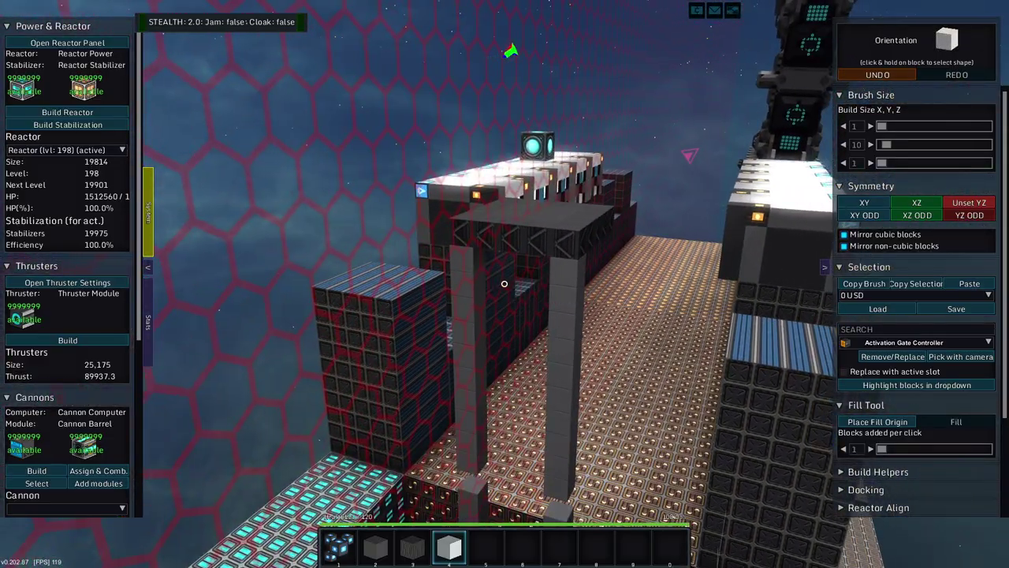
{"action": "key", "text": "w"}
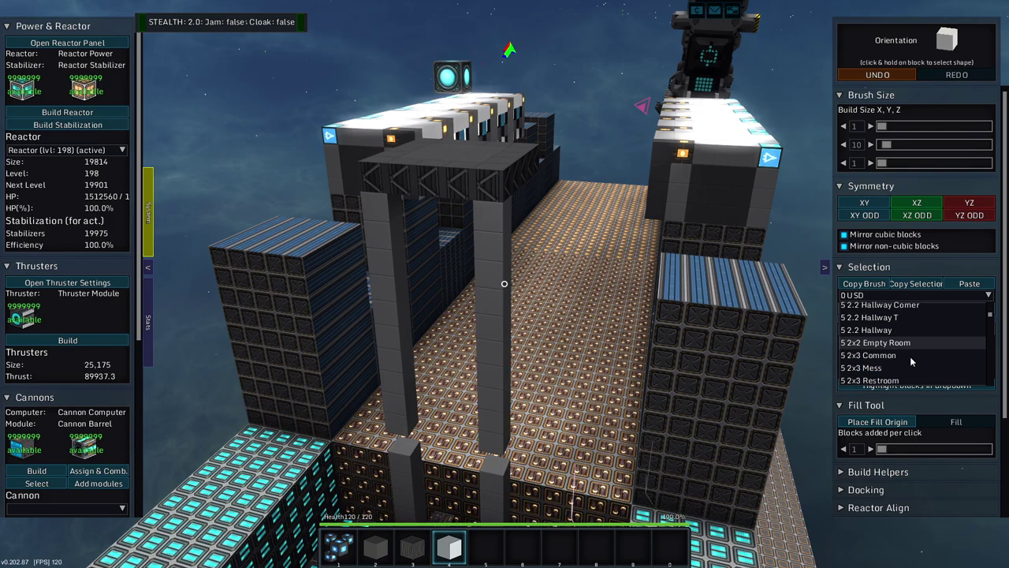
Step: Undo the white-topped template paste and enable pasting of the 5 Elv Top template
{"action": "scroll", "coordinate": [911, 362], "scroll_direction": "down", "scroll_amount": 5}
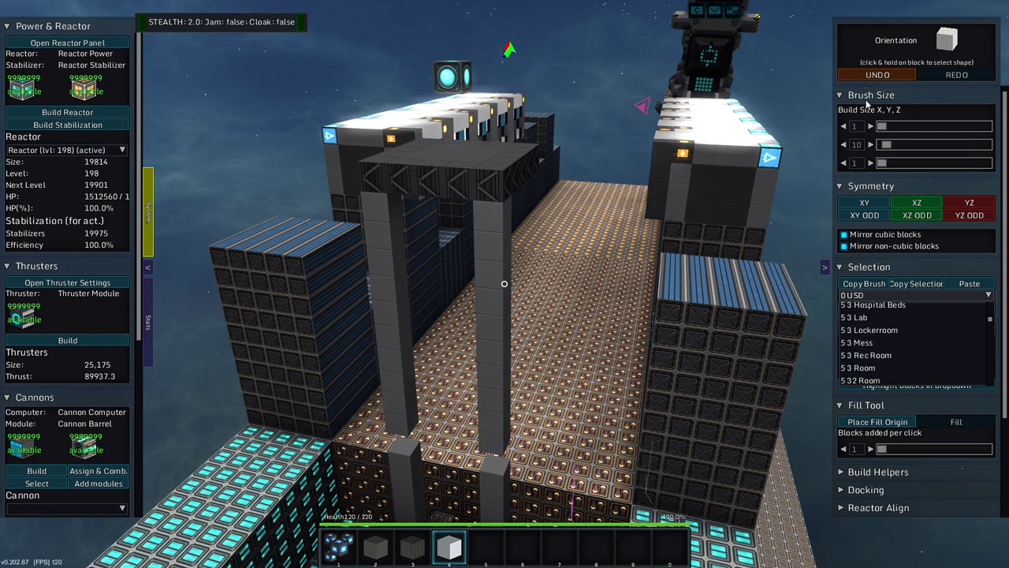
{"action": "left_click", "coordinate": [875, 74]}
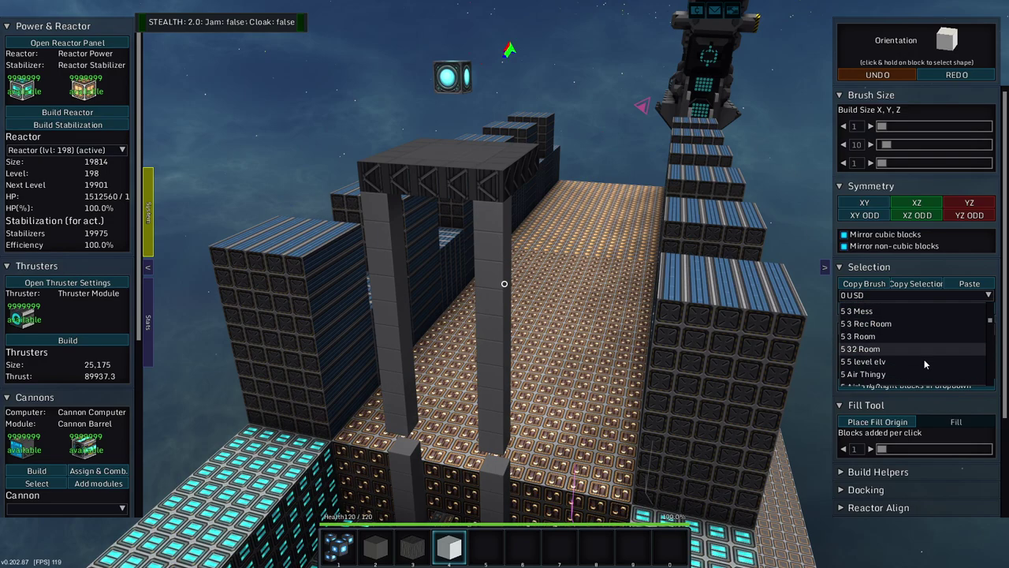
{"action": "scroll", "coordinate": [924, 359], "scroll_direction": "down", "scroll_amount": 1}
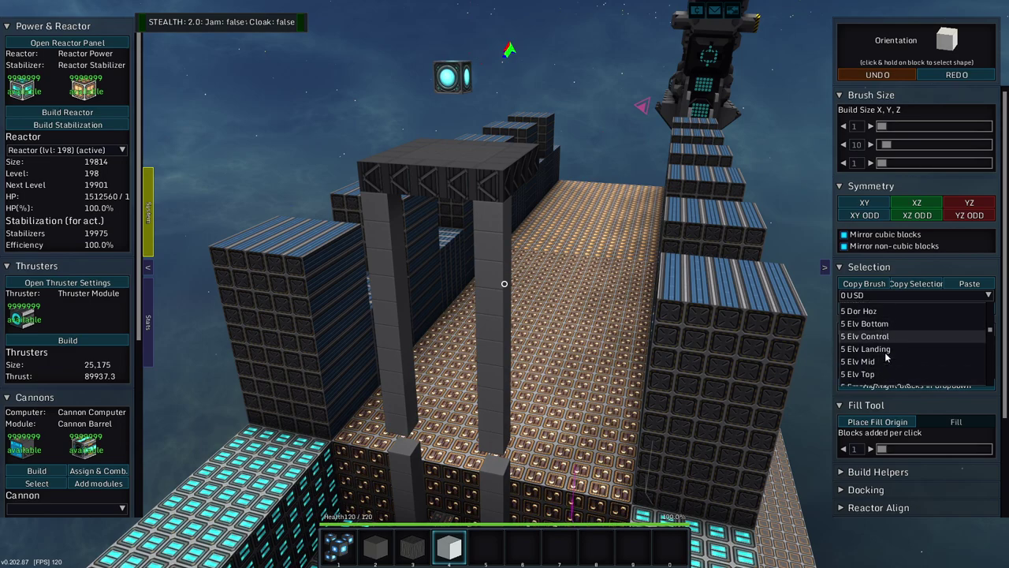
{"action": "left_click", "coordinate": [970, 284]}
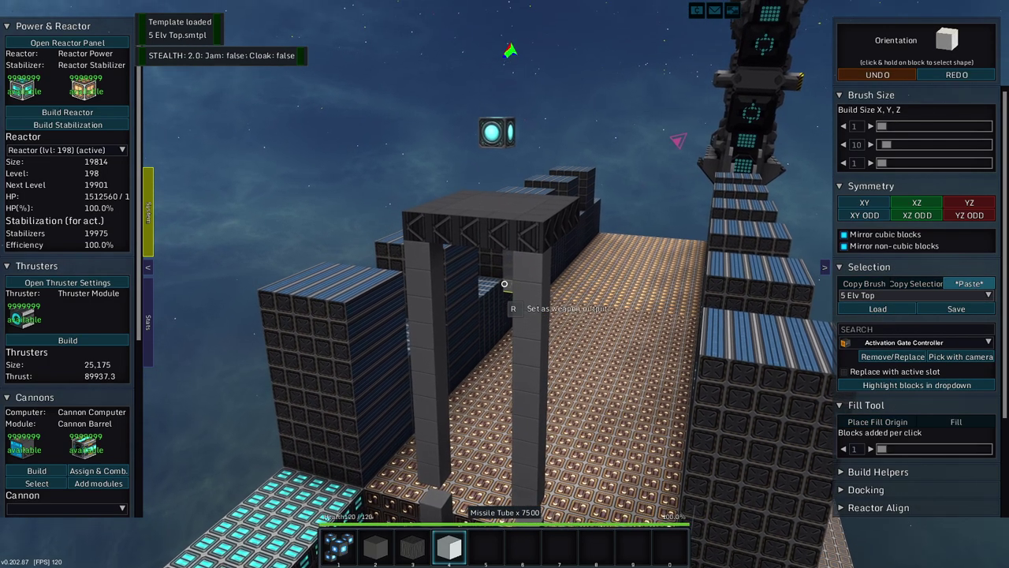
{"action": "key", "text": "s"}
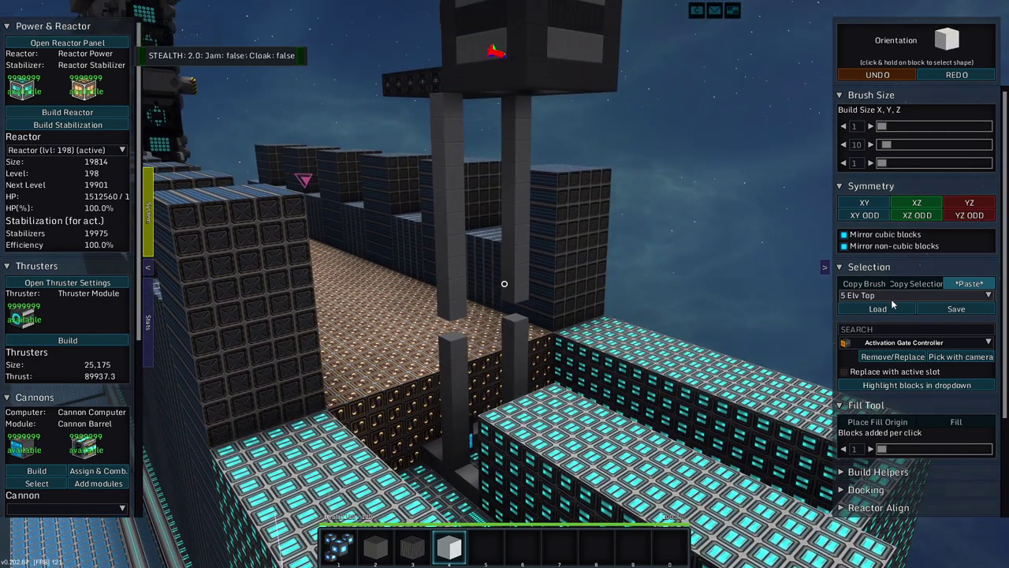
Step: Load the 5 Elv Mid template and move toward the tower
{"action": "left_click", "coordinate": [891, 296]}
{"action": "left_click", "coordinate": [888, 358]}
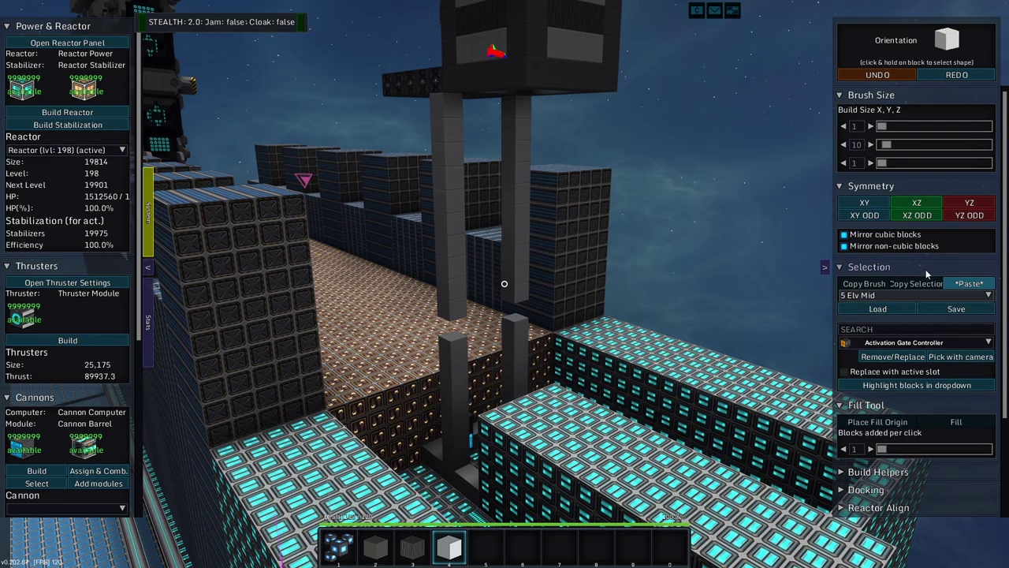
{"action": "left_click", "coordinate": [883, 309]}
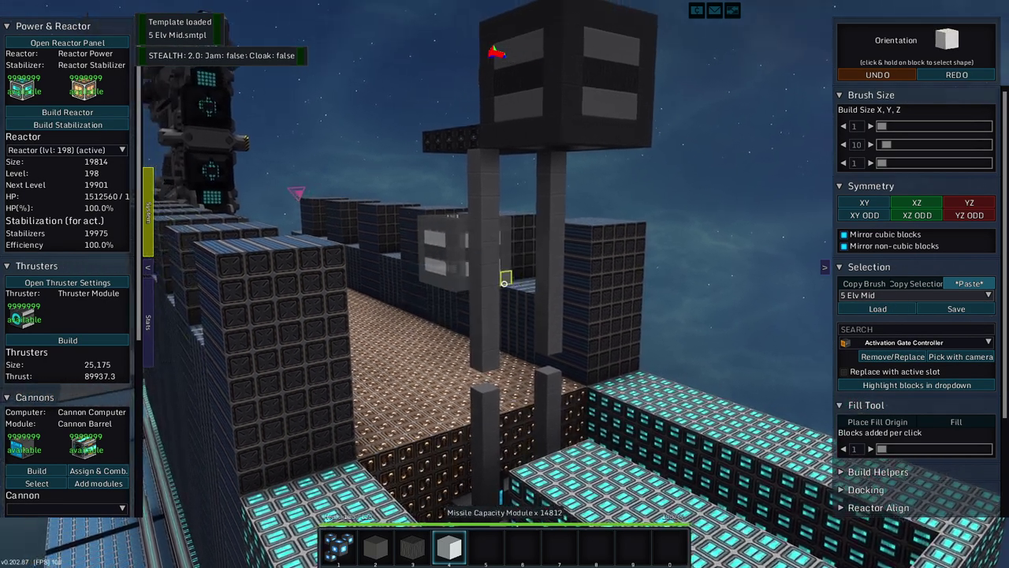
{"action": "key", "text": "w"}
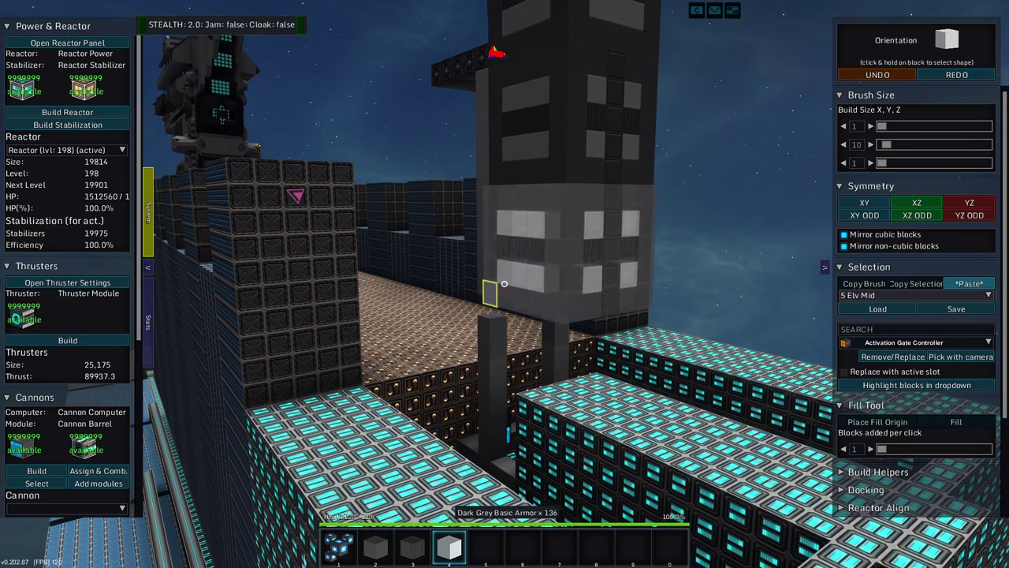
{"action": "key", "text": "w"}
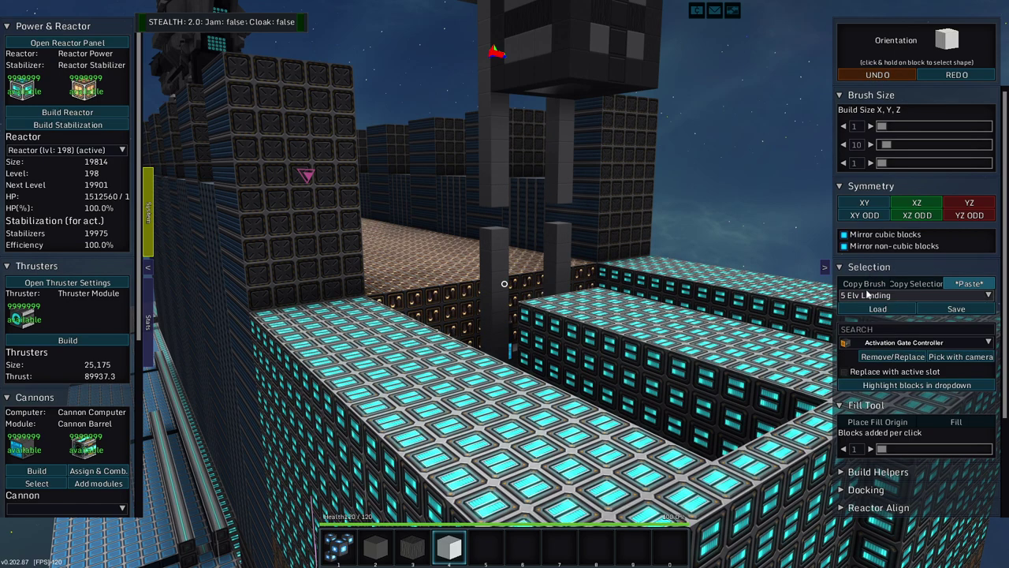
{"action": "key", "text": "space"}
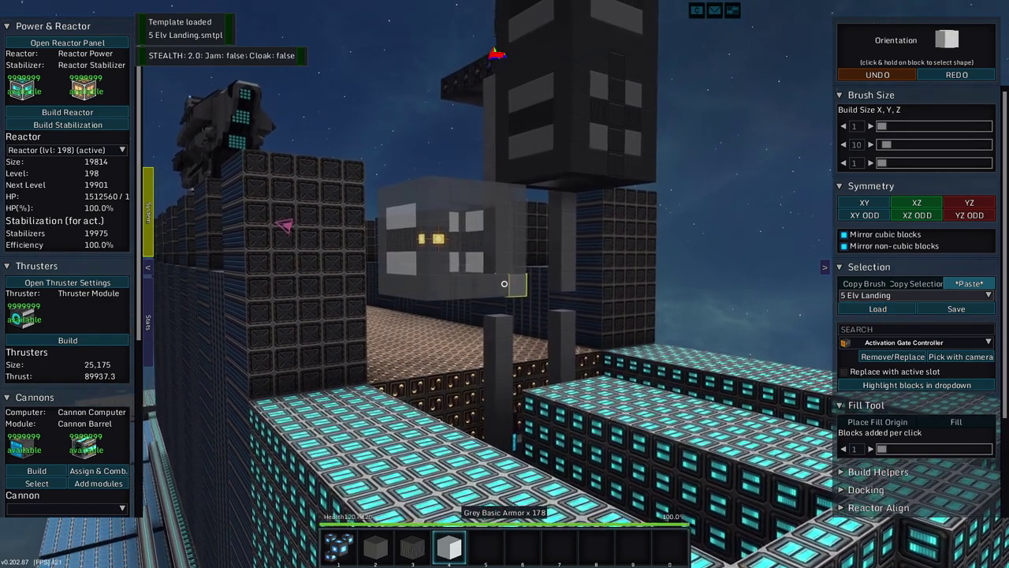
Step: Place rows of grey armor blocks along the wall being built
{"action": "key", "text": "s"}
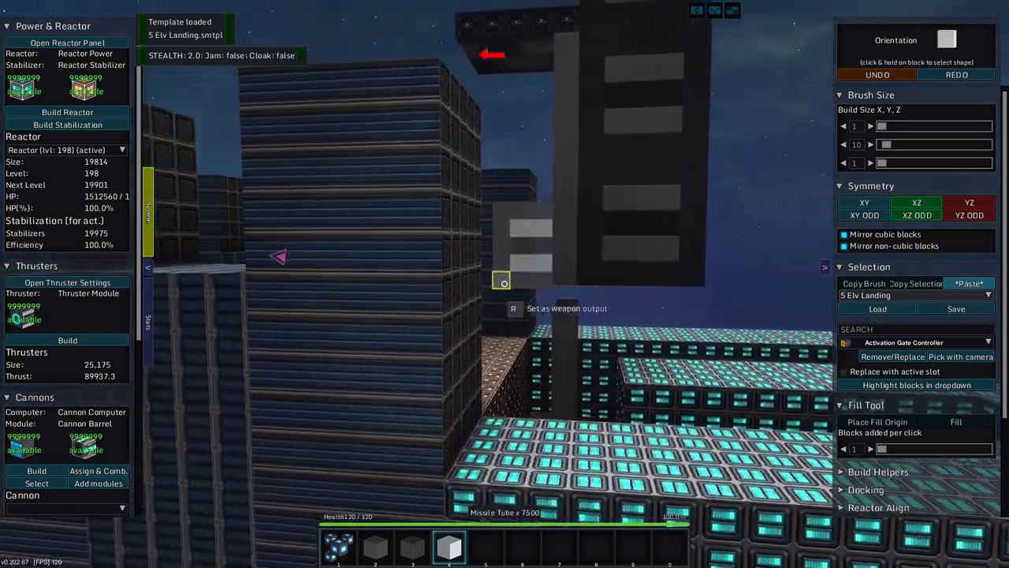
{"action": "key", "text": "w"}
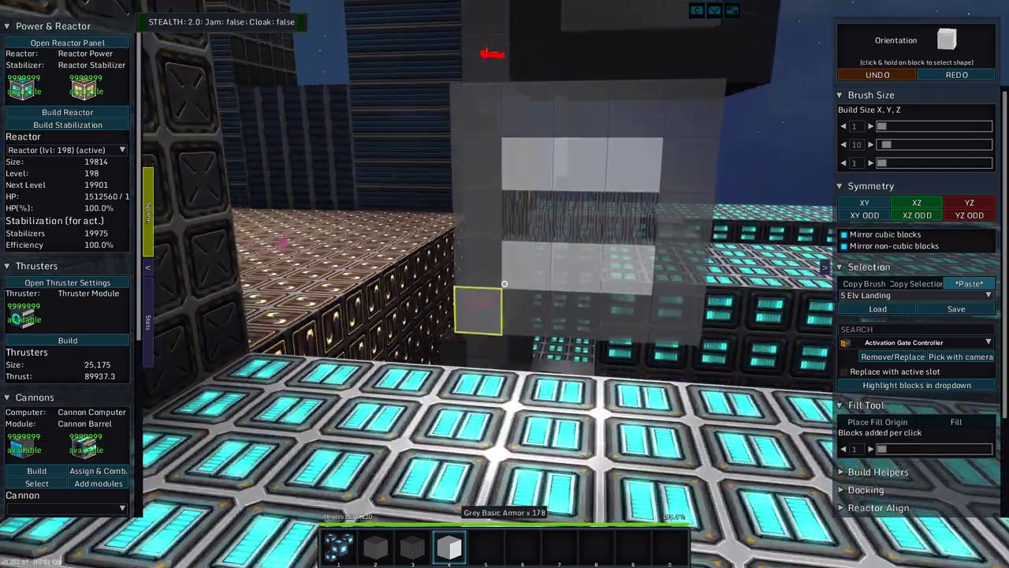
{"action": "key", "text": "w"}
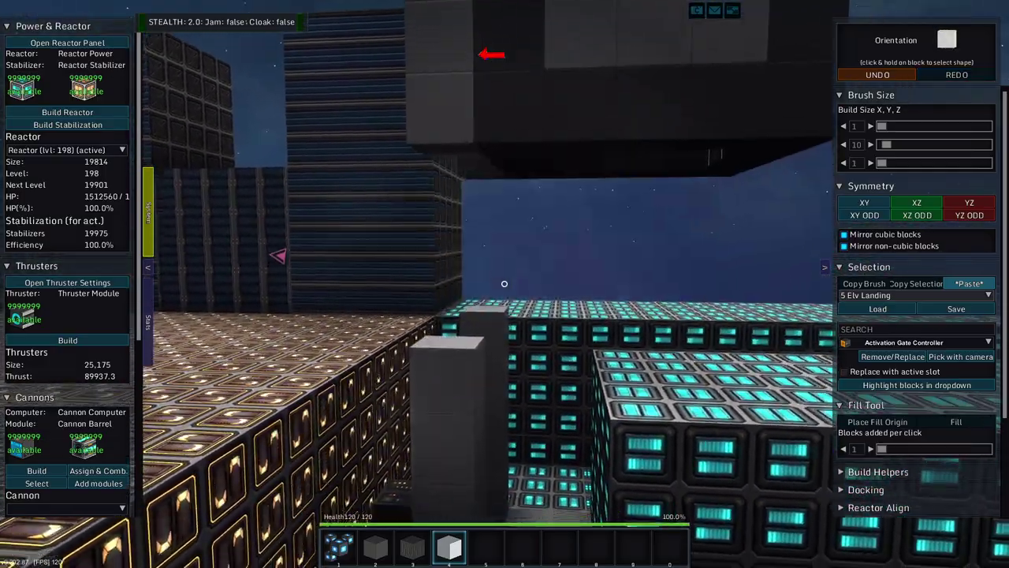
{"action": "left_click", "coordinate": [505, 284]}
{"action": "key", "text": "w"}
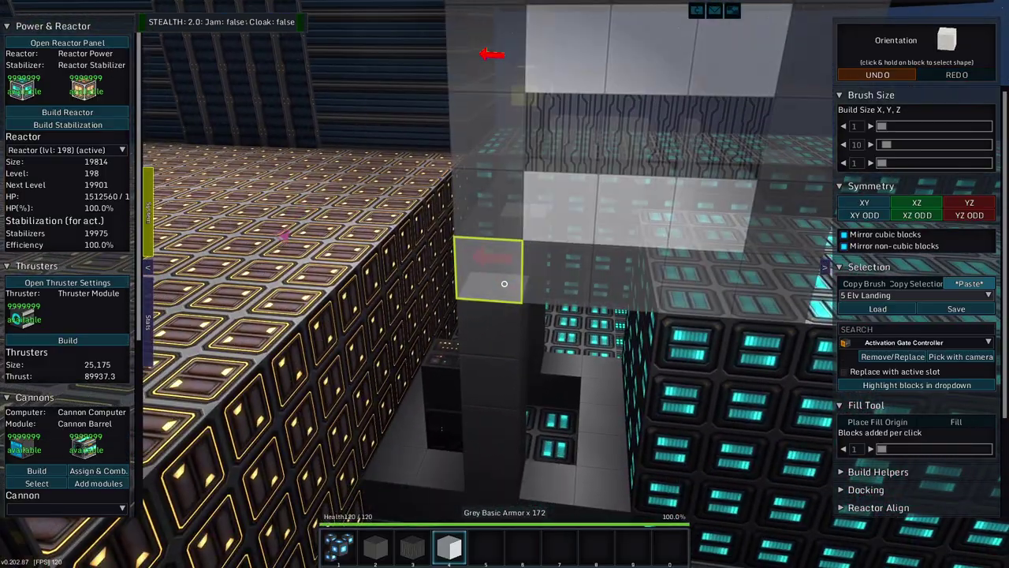
{"action": "left_click", "coordinate": [505, 283]}
{"action": "key", "text": "w"}
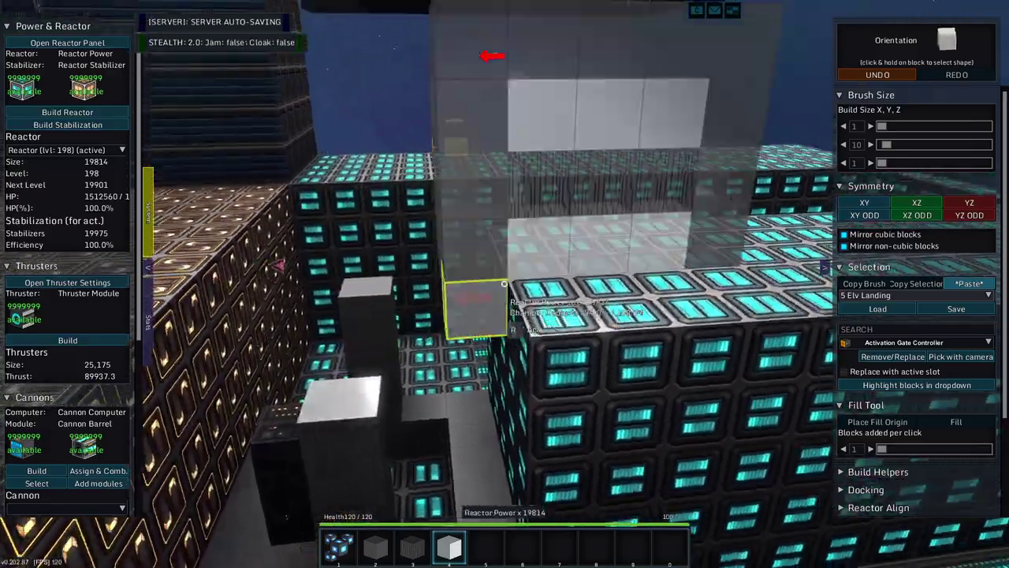
{"action": "key", "text": "s"}
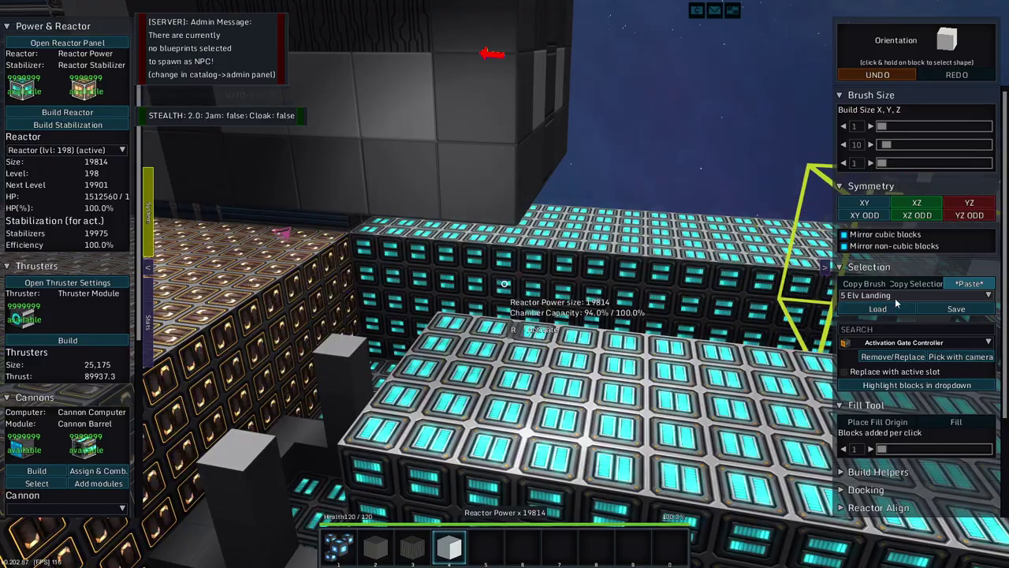
Step: Load 5 Elv Bottom, paste it into the tower, and add grey armor columns below it
{"action": "left_click", "coordinate": [898, 325]}
{"action": "left_click", "coordinate": [878, 309]}
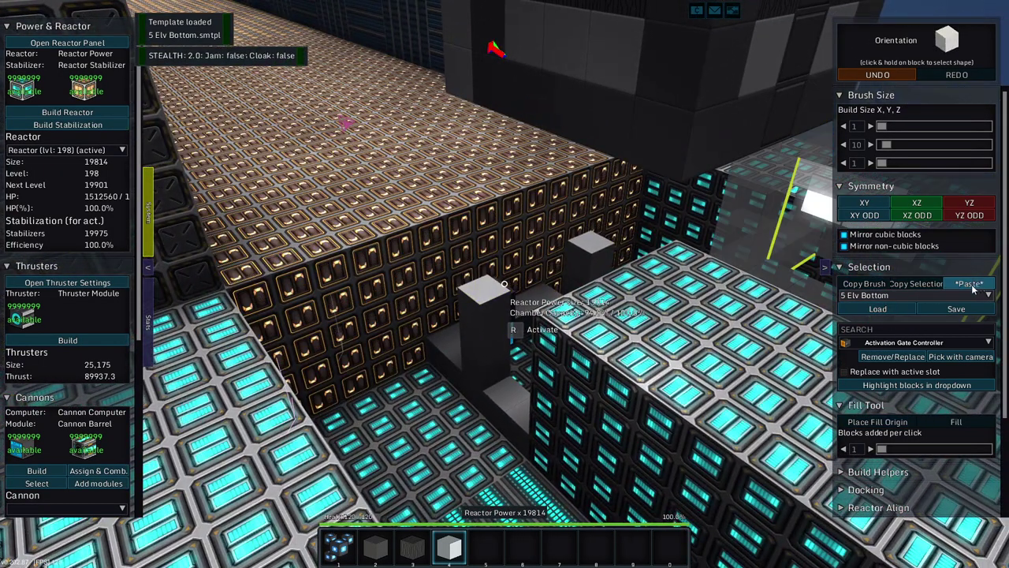
{"action": "left_click", "coordinate": [969, 285]}
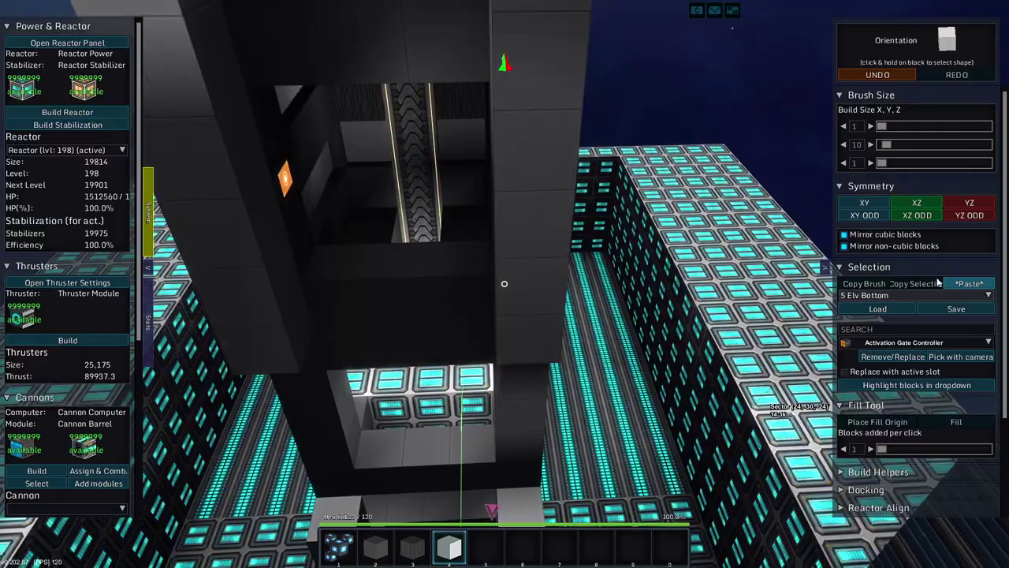
{"action": "left_click", "coordinate": [505, 284]}
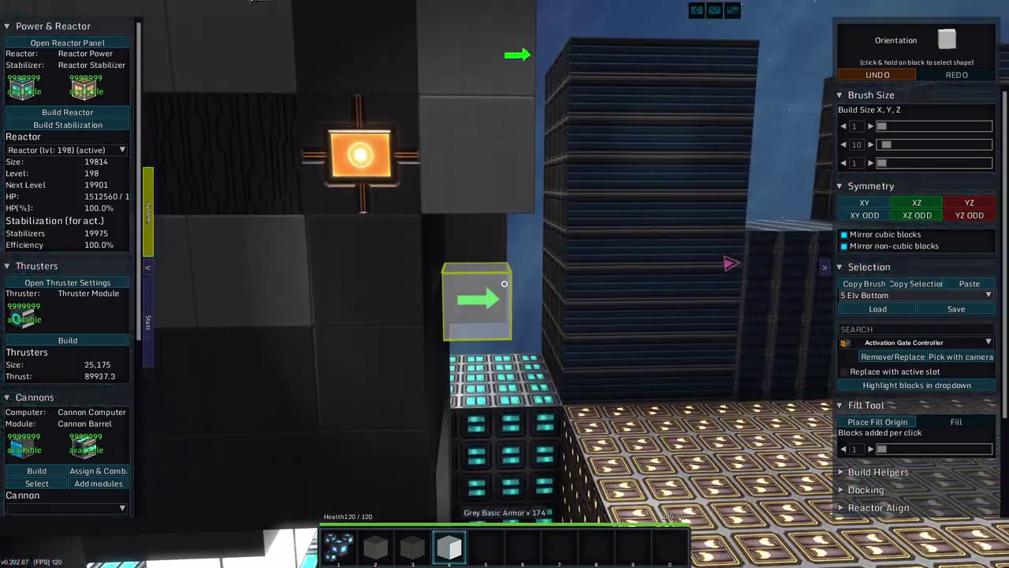
{"action": "left_click", "coordinate": [504, 284]}
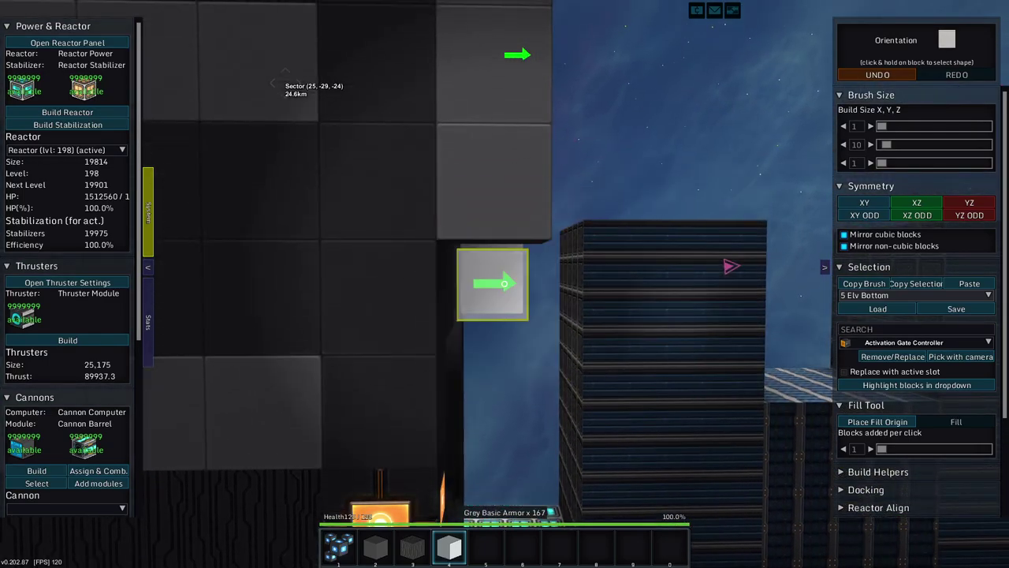
{"action": "left_click", "coordinate": [504, 284]}
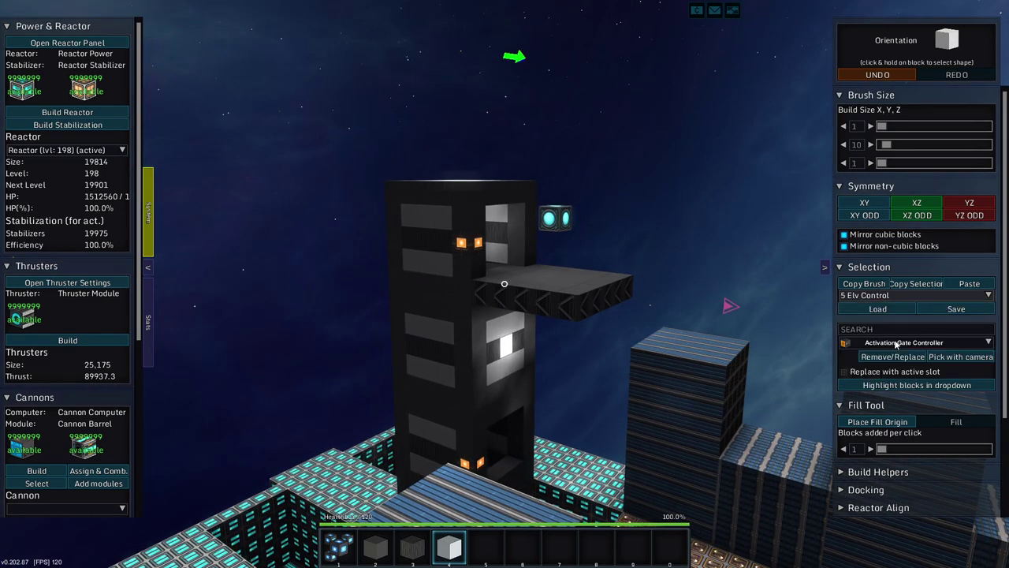
Step: Load 5 Elv Control and paste its control structure beside the reactor, then turn Paste off
{"action": "left_click", "coordinate": [878, 308]}
{"action": "left_click", "coordinate": [969, 283]}
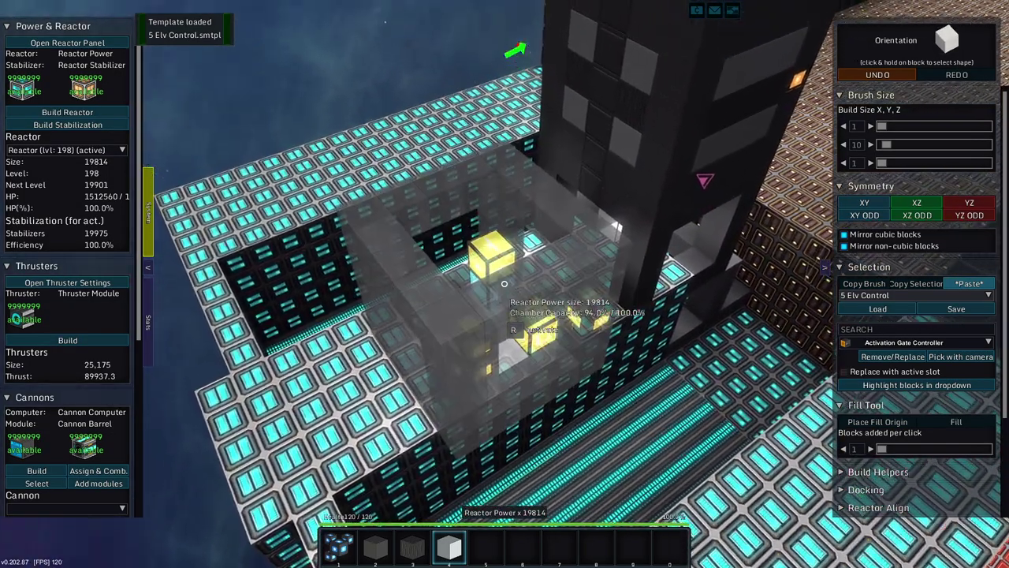
{"action": "left_click", "coordinate": [504, 284]}
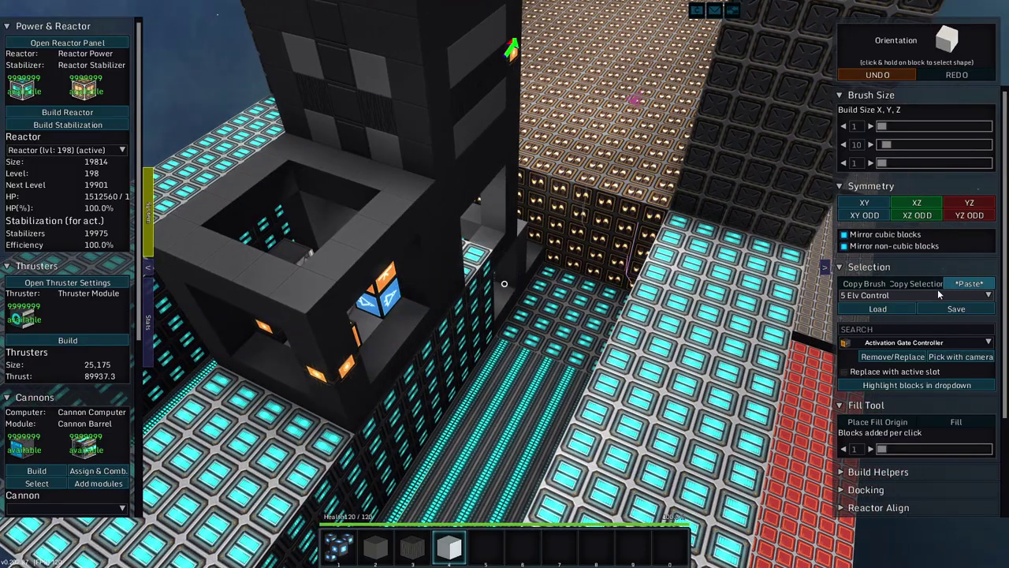
{"action": "left_click", "coordinate": [969, 283]}
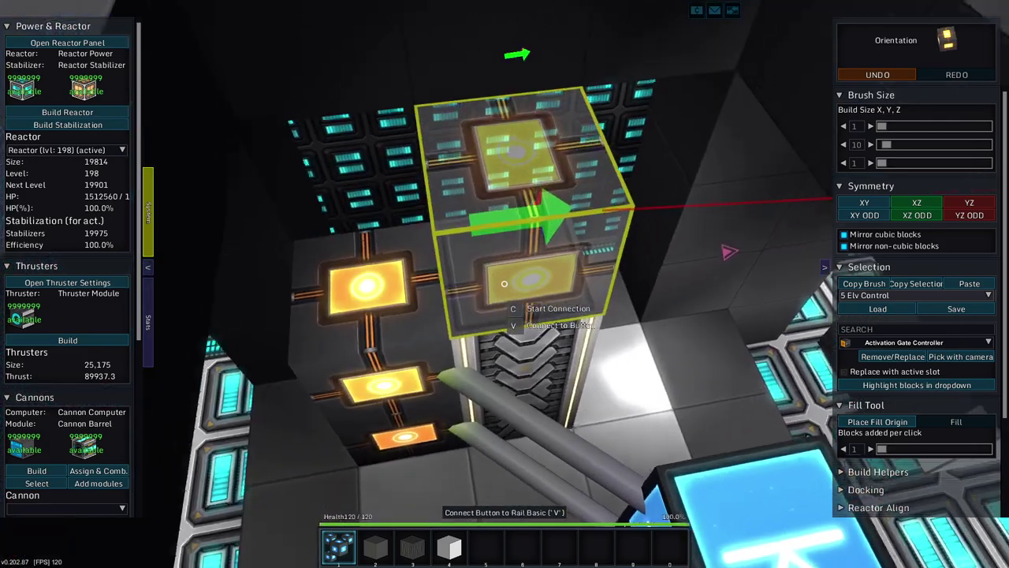
Step: Link the wall button to the Rail Basic block on the elevator floor
{"action": "key", "text": "5"}
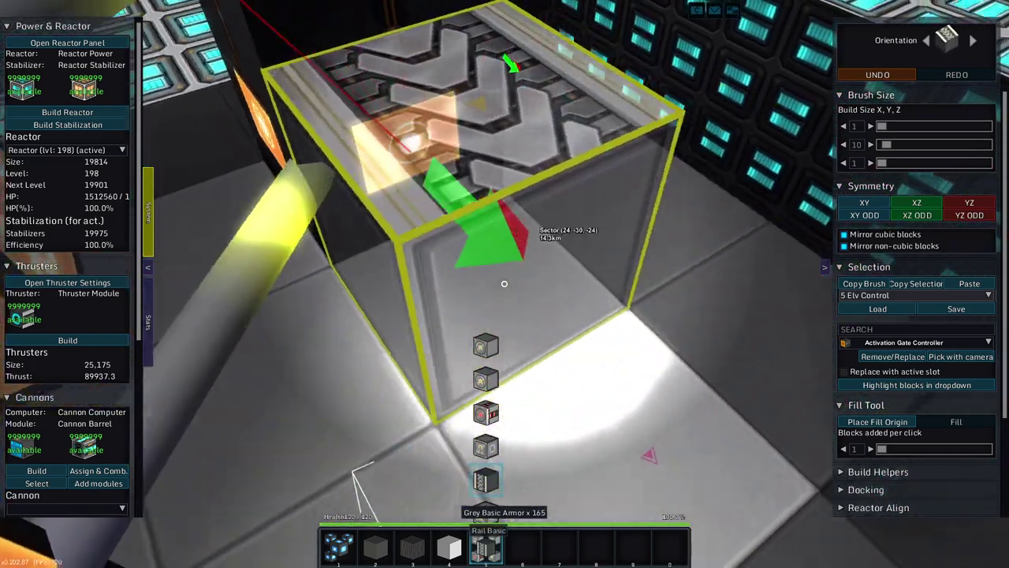
{"action": "scroll", "coordinate": [536, 240], "scroll_direction": "down", "scroll_amount": 9}
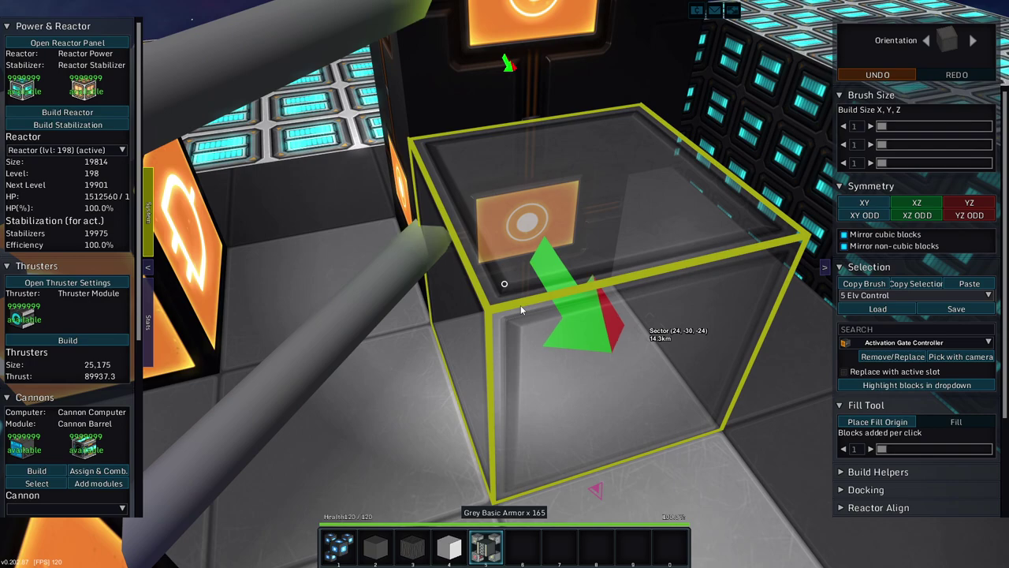
{"action": "key", "text": "c"}
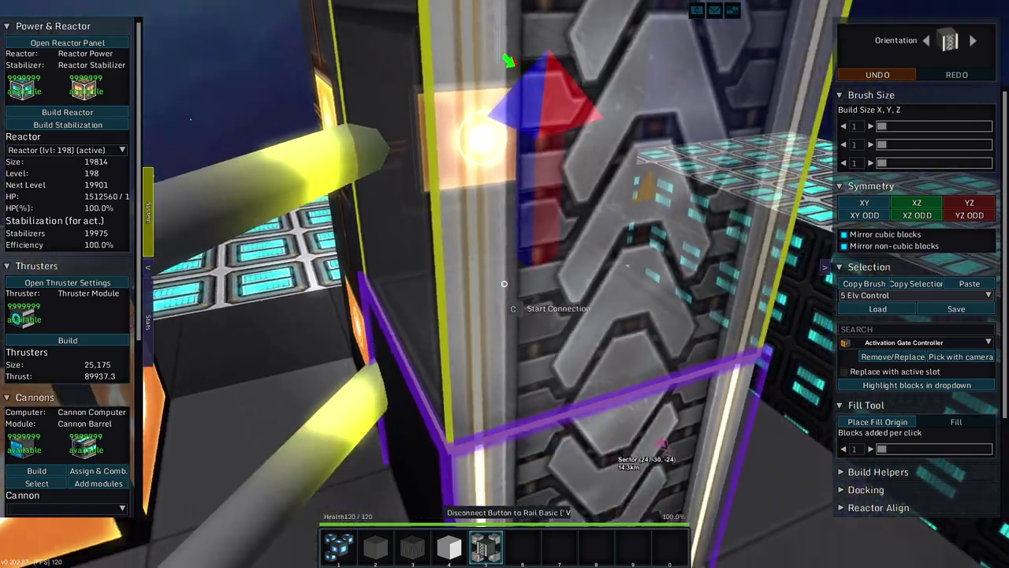
{"action": "key", "text": "v"}
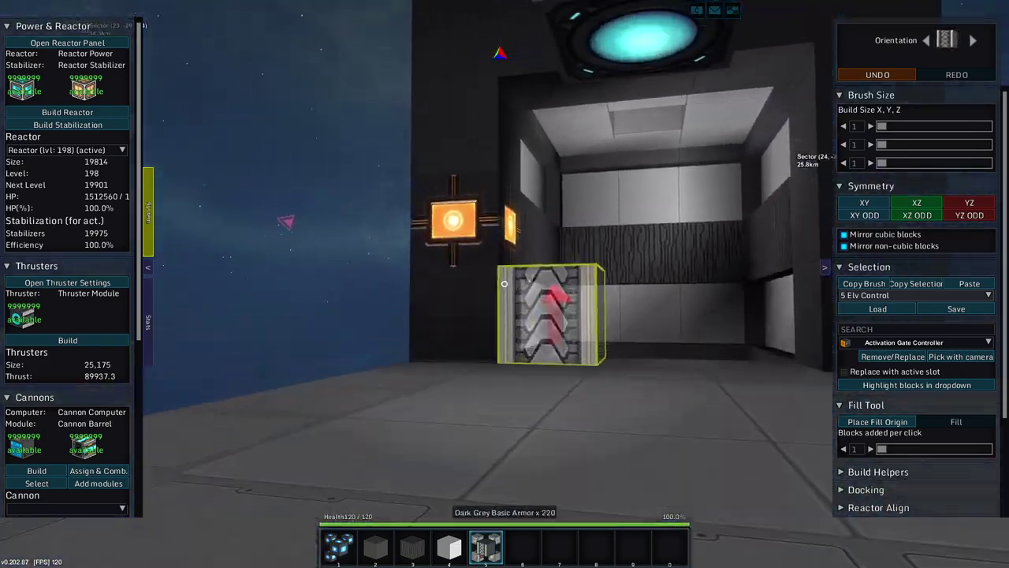
Step: Re-enter build mode at the ship core and fly the camera around the tower
{"action": "key", "text": "r"}
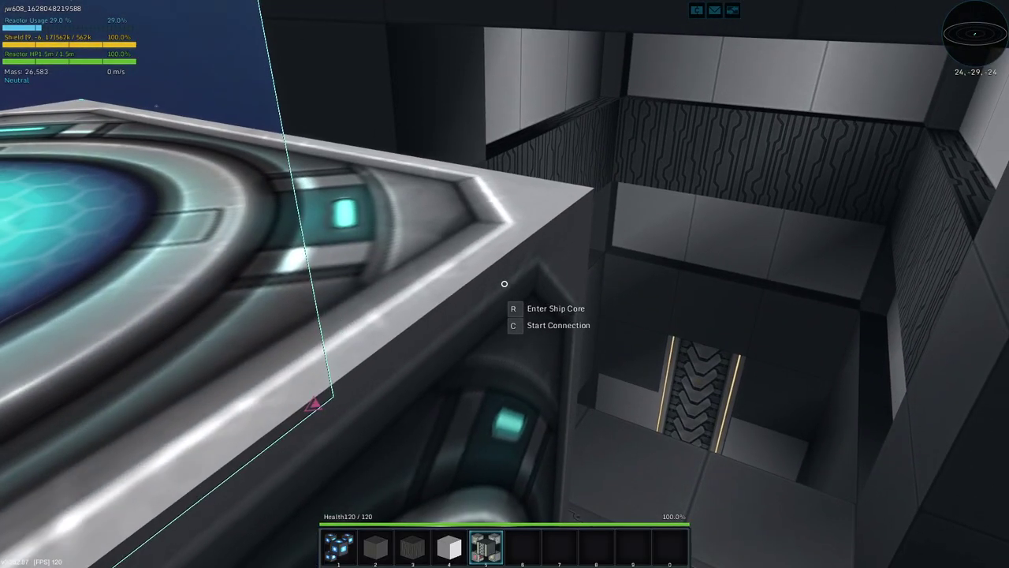
{"action": "key", "text": "r"}
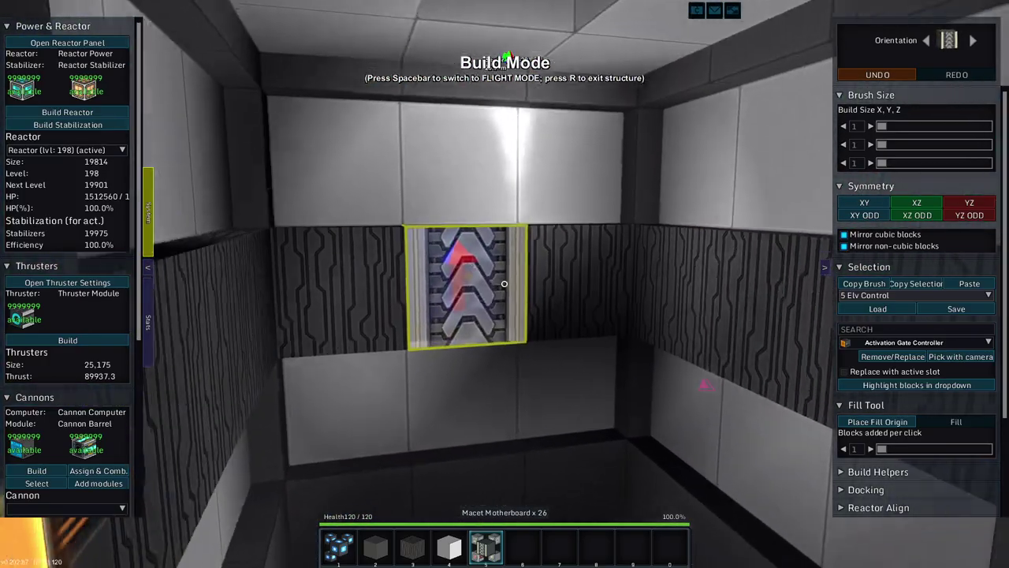
{"action": "key", "text": "s"}
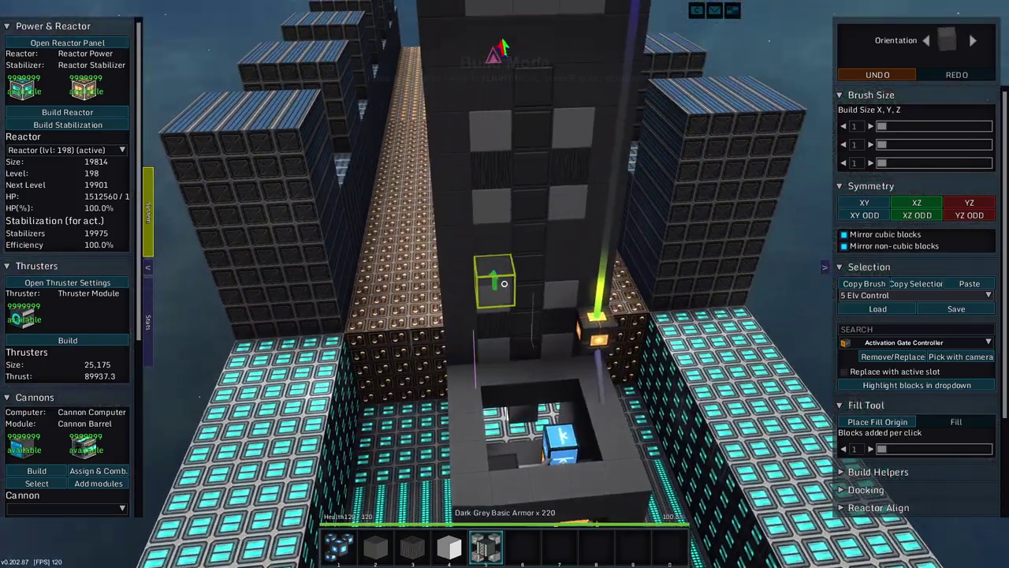
{"action": "key", "text": "w"}
{"action": "key", "text": "s"}
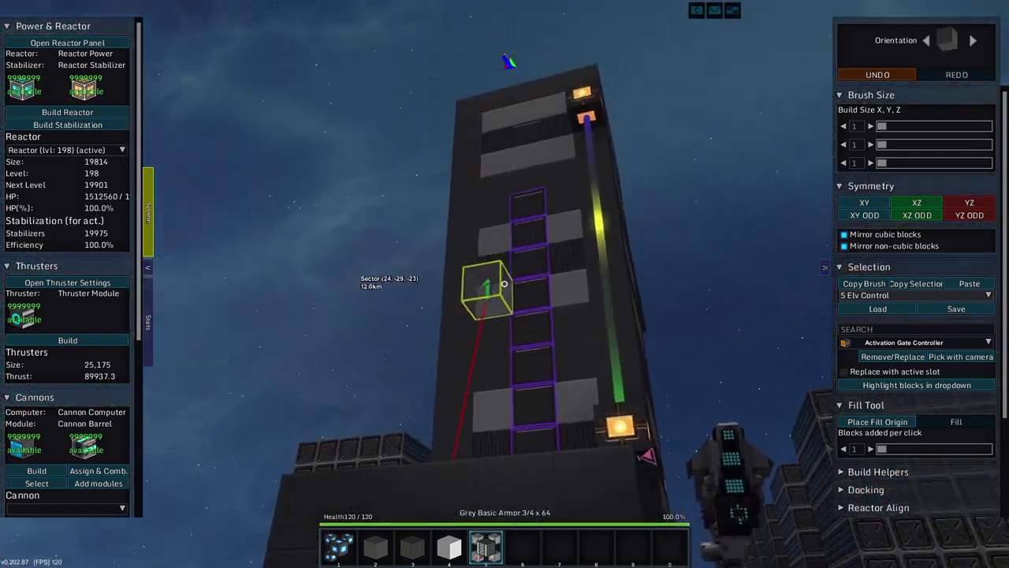
{"action": "key", "text": "w"}
{"action": "key", "text": "s"}
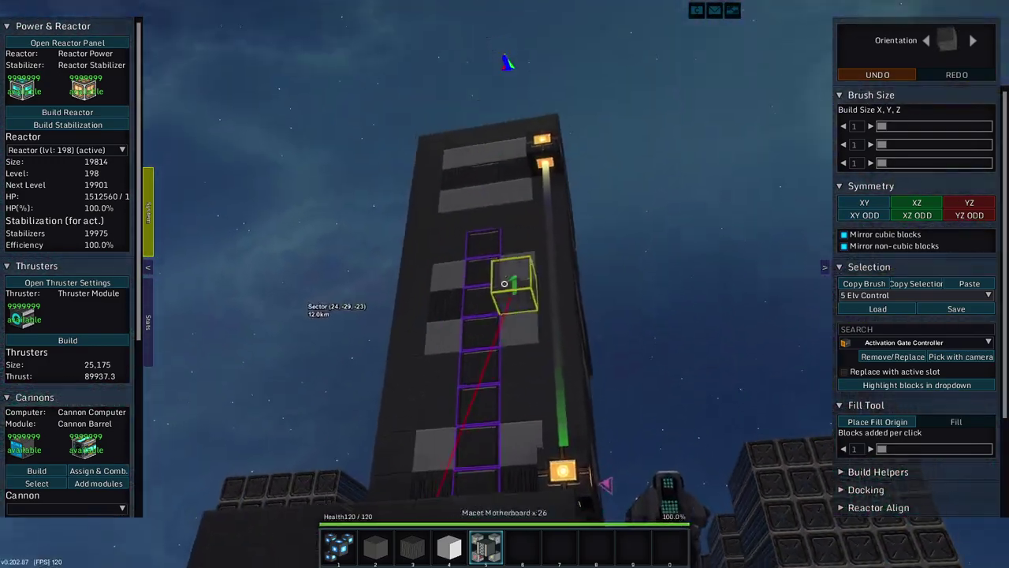
{"action": "key", "text": "s"}
{"action": "key", "text": "w"}
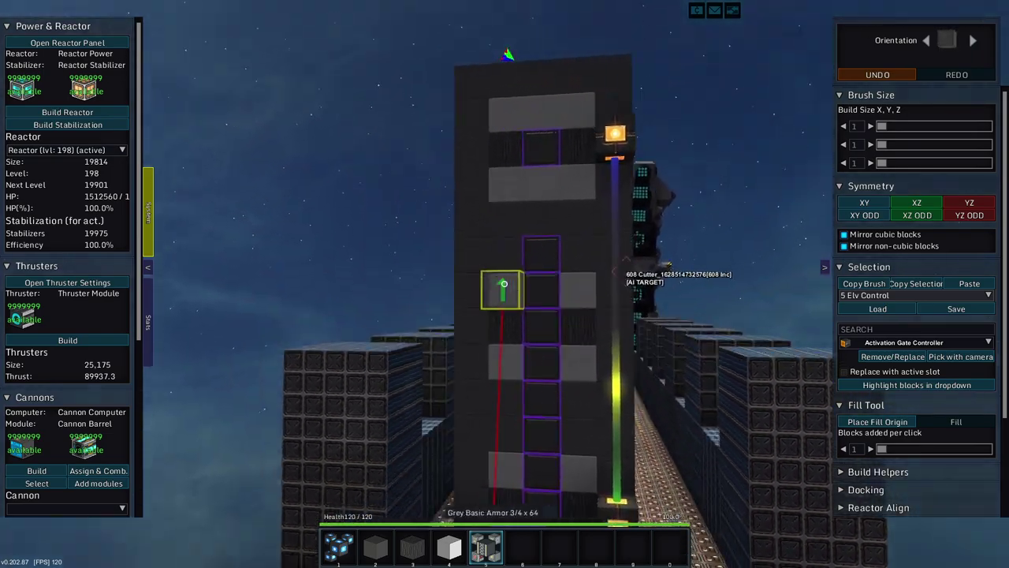
Step: In the Creative Mode inventory, add two blocks, including a Glass Door, to the hotbar
{"action": "key", "text": "s"}
{"action": "key", "text": "i"}
{"action": "scroll", "coordinate": [340, 315], "scroll_direction": "down", "scroll_amount": 3}
{"action": "scroll", "coordinate": [340, 314], "scroll_direction": "down", "scroll_amount": 4}
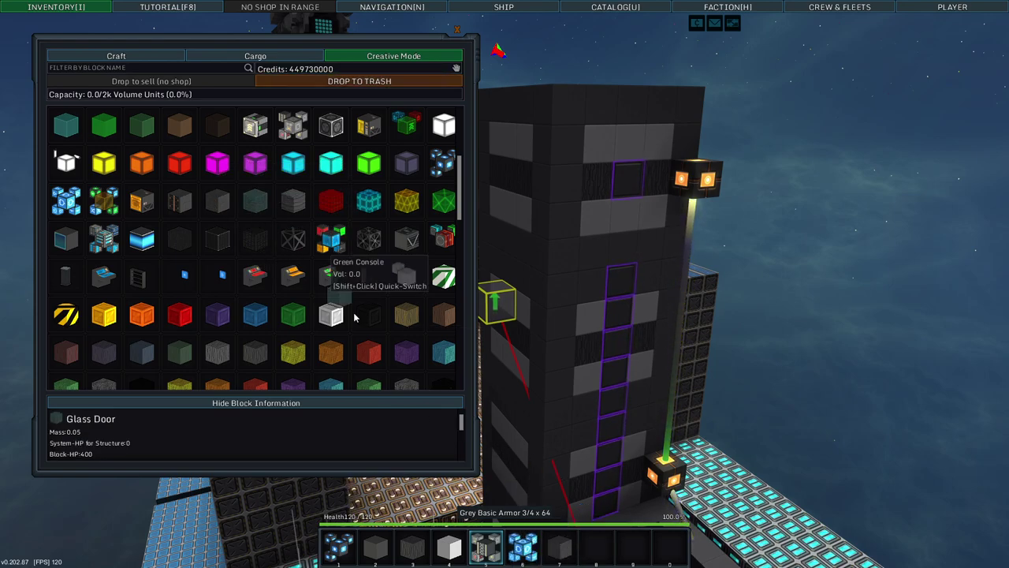
Step: Link the plex door blocks to the elevator's activation module
{"action": "key", "text": "i"}
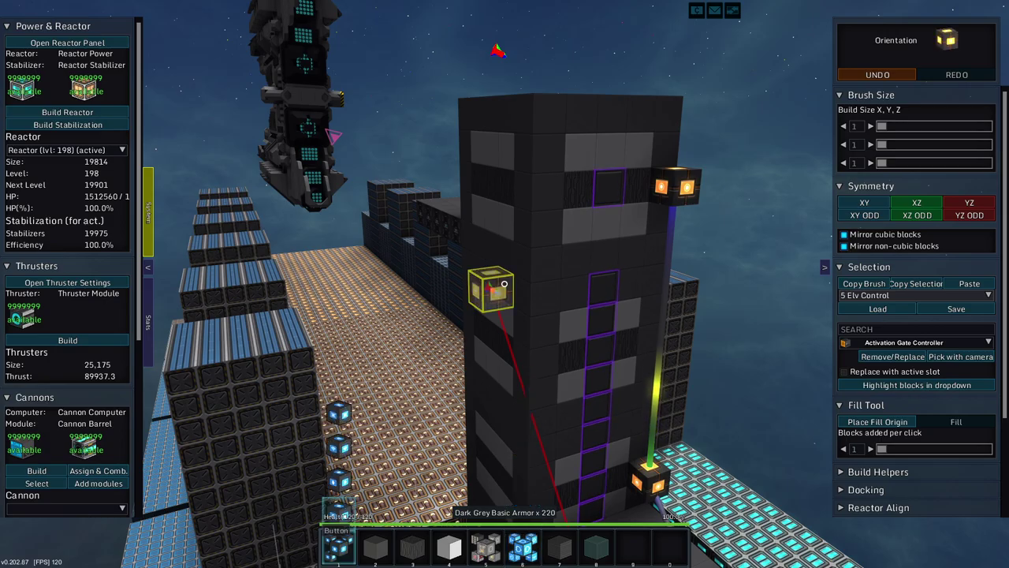
{"action": "key", "text": "w"}
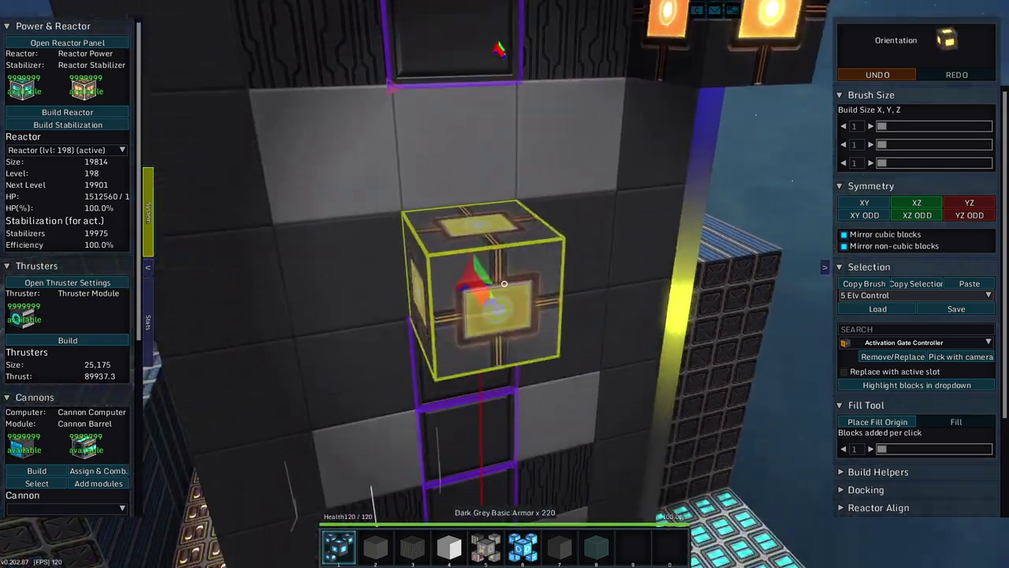
{"action": "key", "text": "c"}
{"action": "key", "text": "s"}
{"action": "key", "text": "w"}
{"action": "key", "text": "s"}
{"action": "key", "text": "w"}
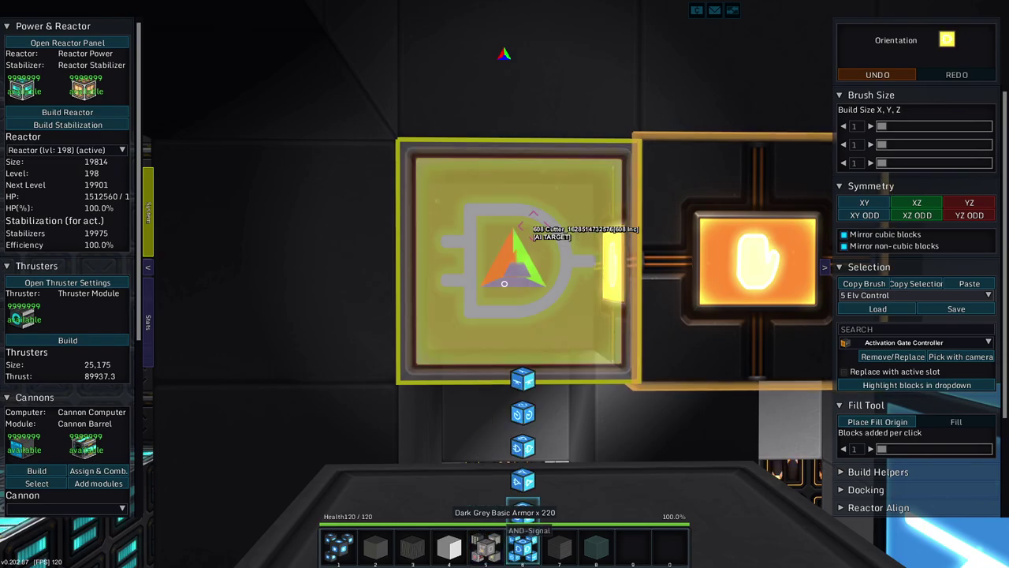
{"action": "key", "text": "s"}
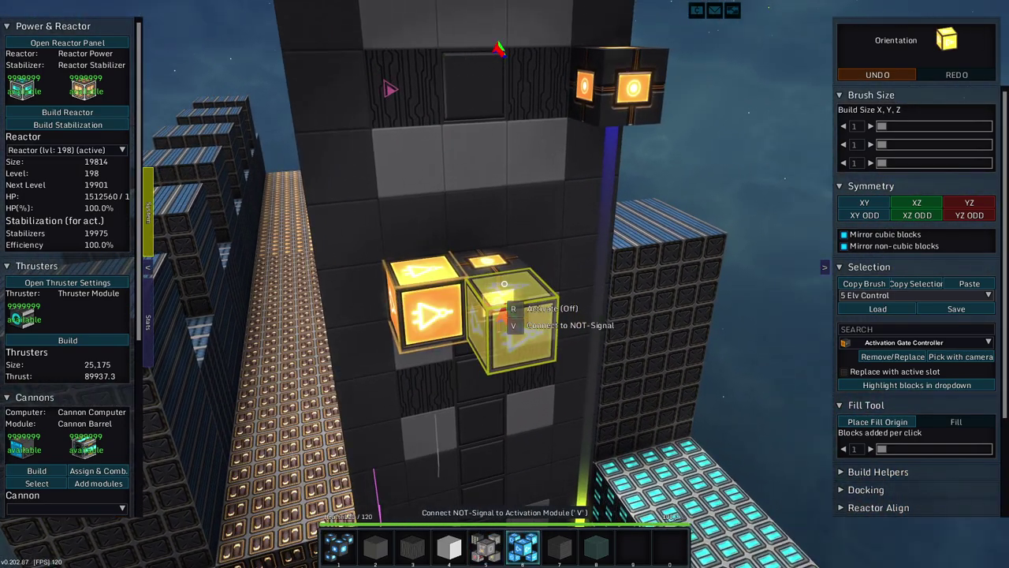
{"action": "key", "text": "w"}
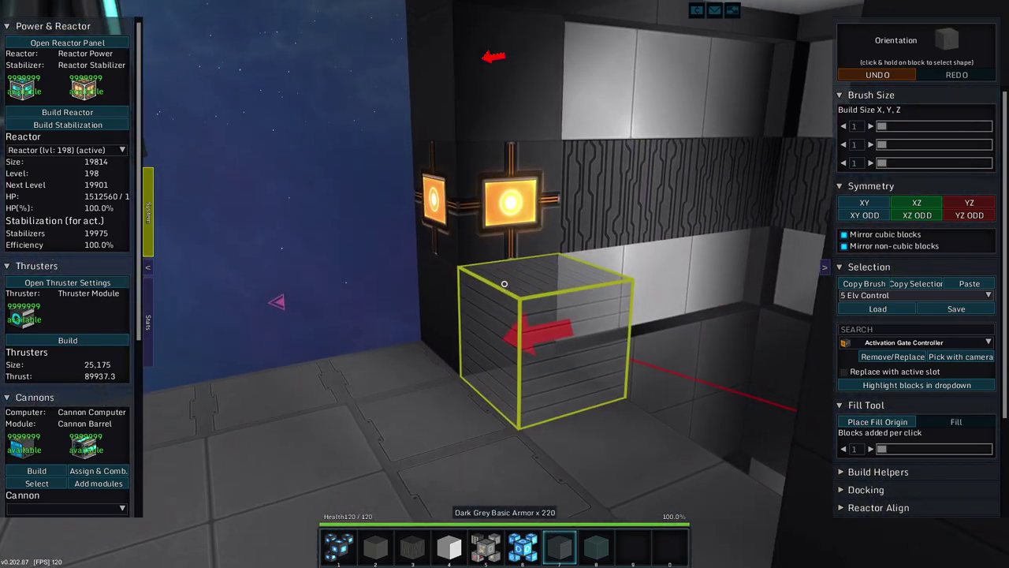
{"action": "key", "text": "a"}
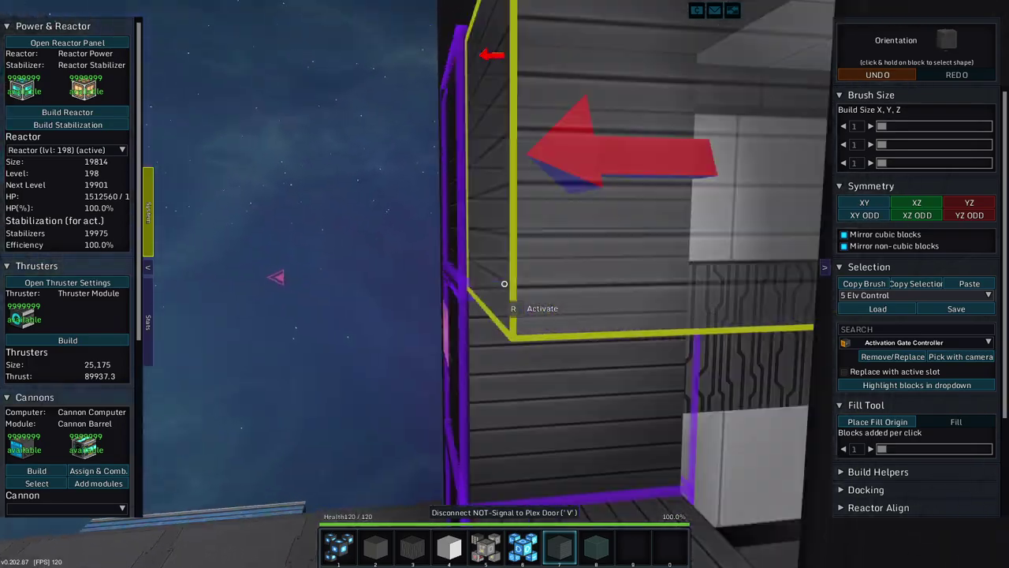
{"action": "key", "text": "s"}
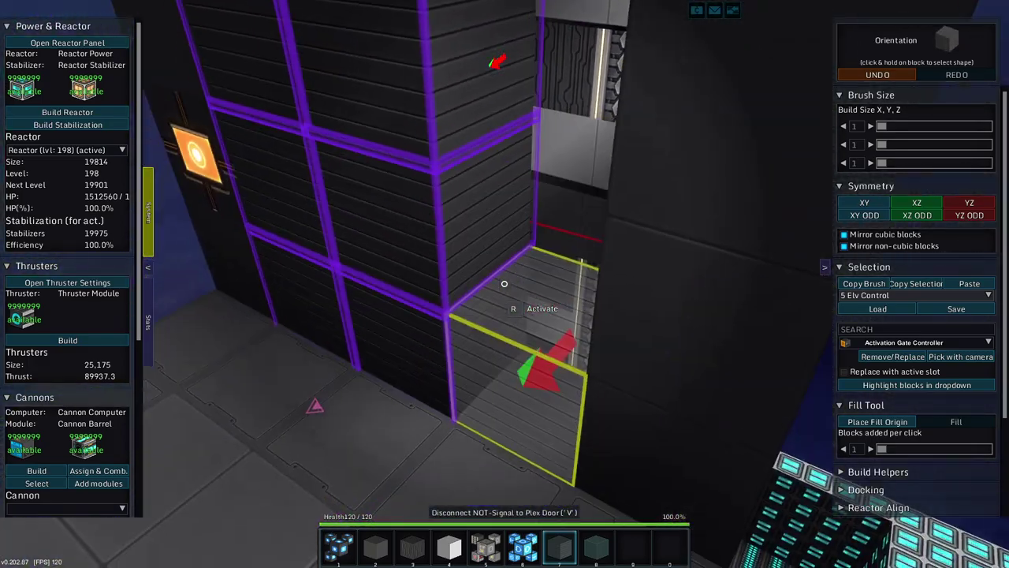
Step: Mark both copy corners around the purple-framed elevator door wall
{"action": "key", "text": "w"}
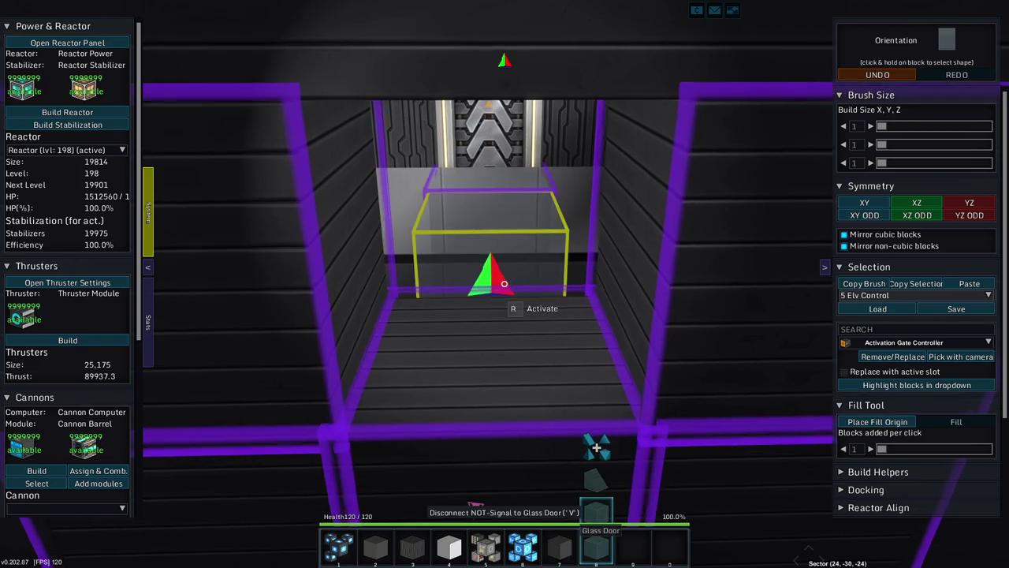
{"action": "key", "text": "s"}
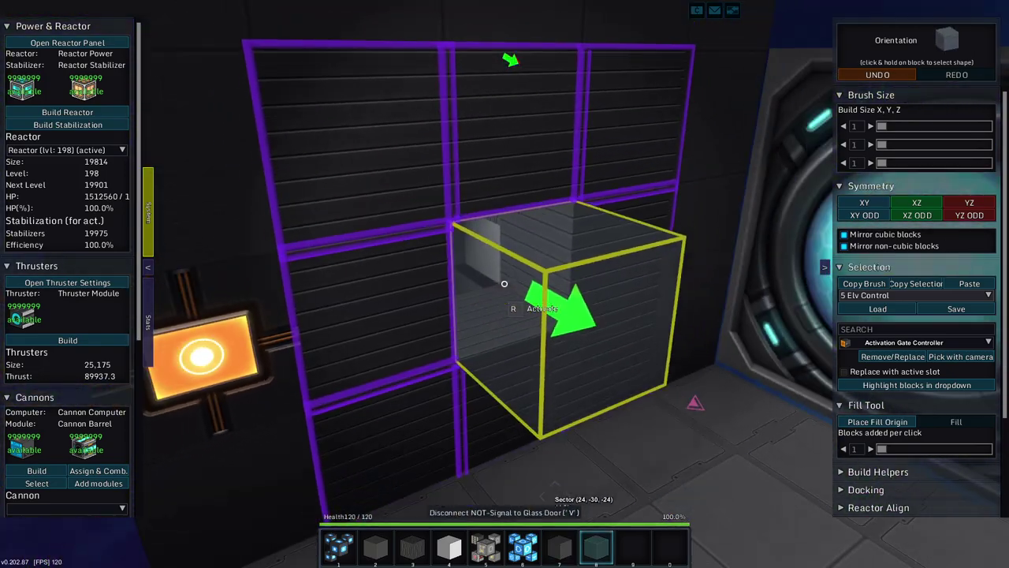
{"action": "left_click", "coordinate": [907, 283]}
{"action": "left_click", "coordinate": [504, 284]}
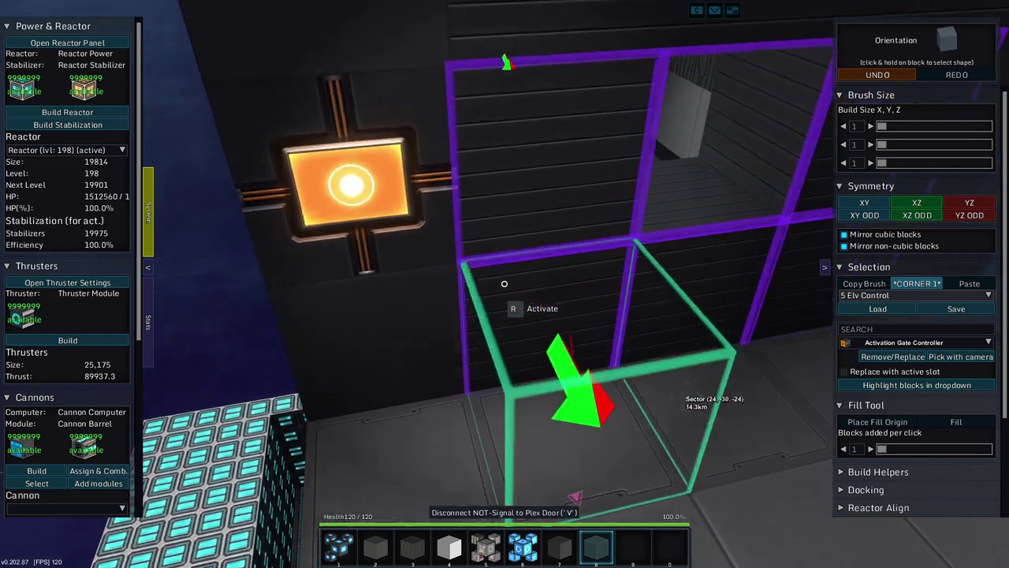
{"action": "key", "text": "w"}
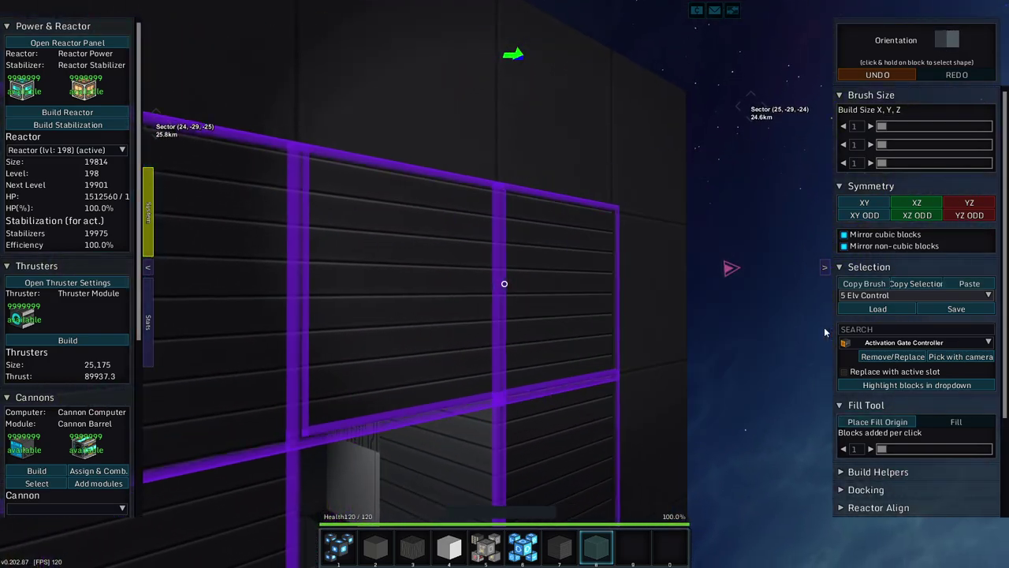
{"action": "key", "text": "w"}
{"action": "key", "text": "w"}
Step: Preview pasting the copied door wall, then cancel the paste
{"action": "key", "text": "s"}
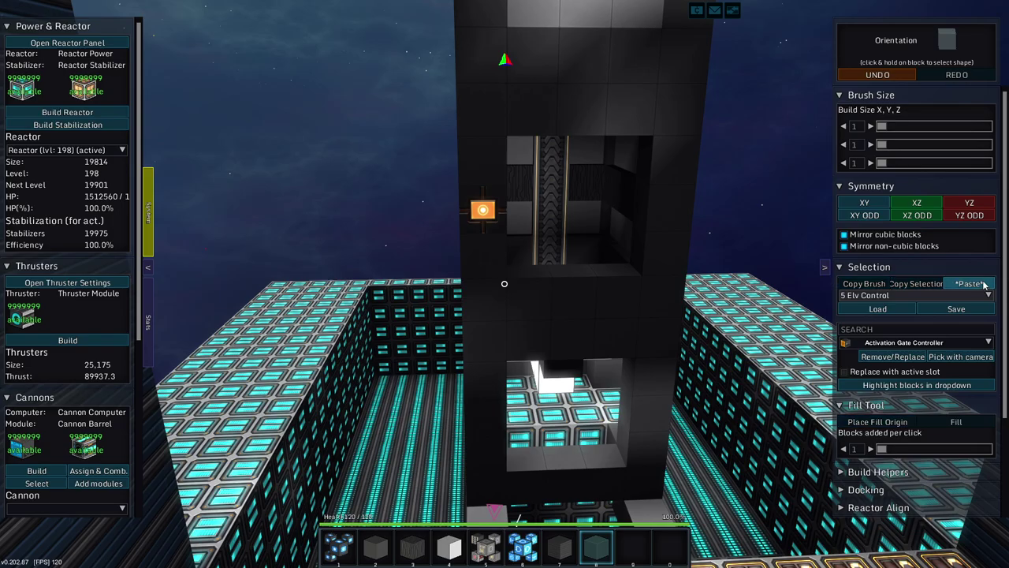
{"action": "left_click", "coordinate": [970, 283]}
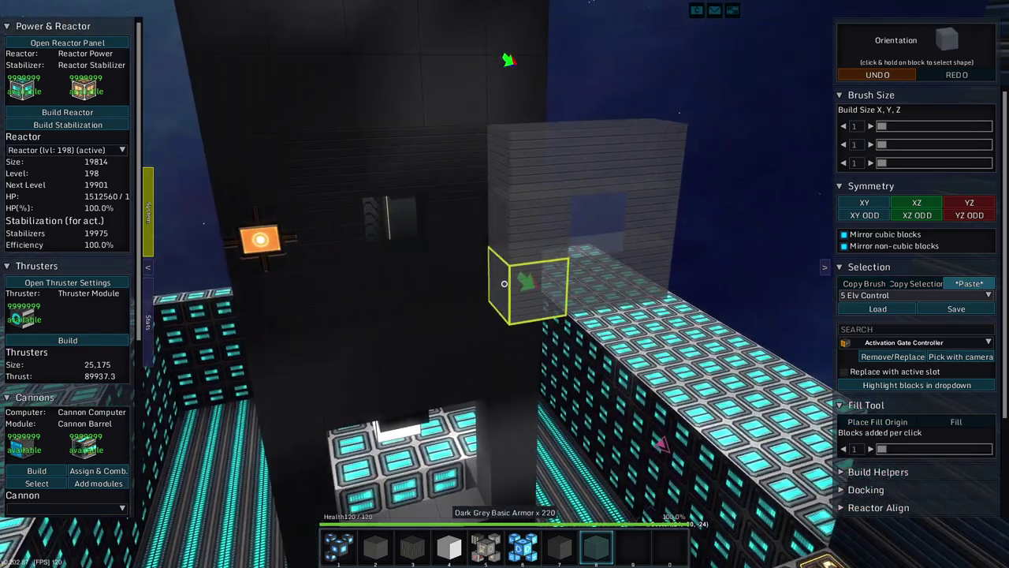
{"action": "key", "text": "Escape"}
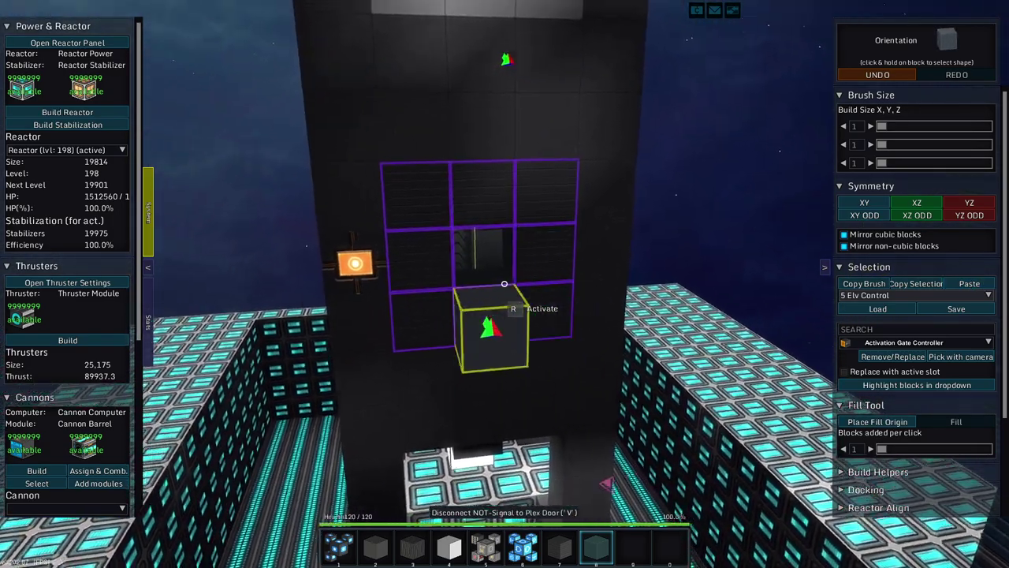
Step: Test the elevator button by toggling it, leaving it switched off
{"action": "key", "text": "a"}
{"action": "key", "text": "w"}
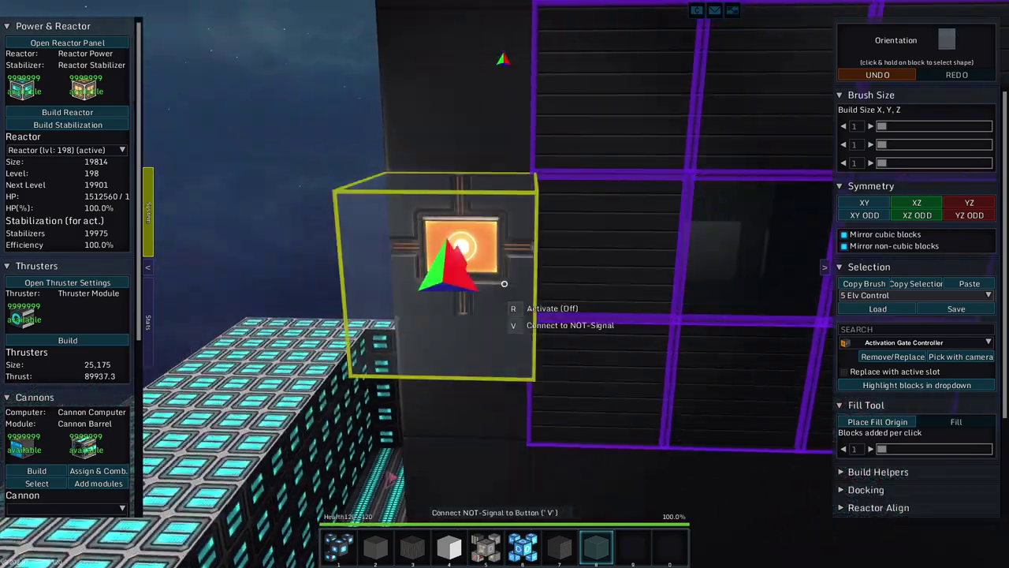
{"action": "key", "text": "r"}
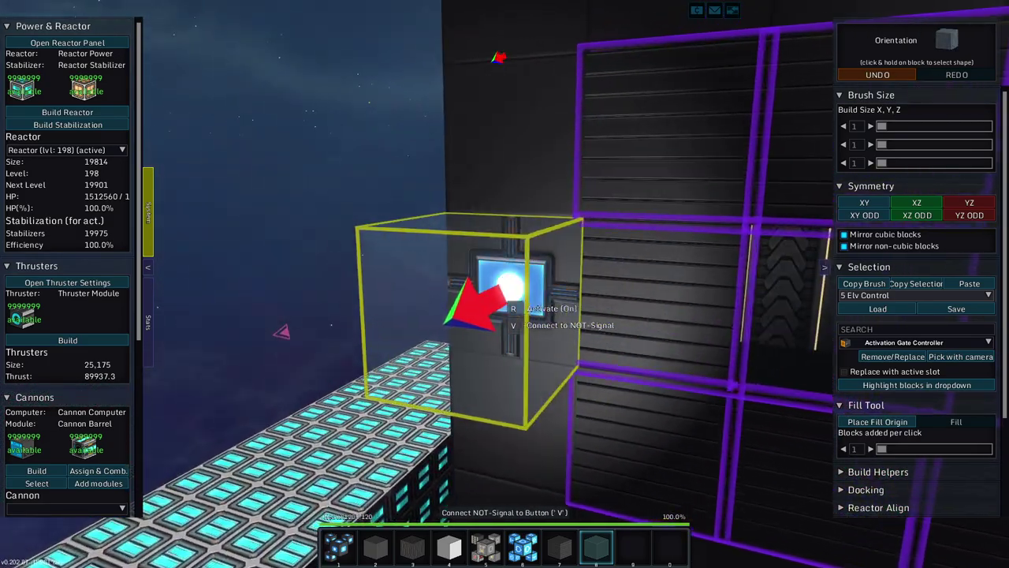
{"action": "key", "text": "r"}
{"action": "key", "text": "r"}
{"action": "key", "text": "d"}
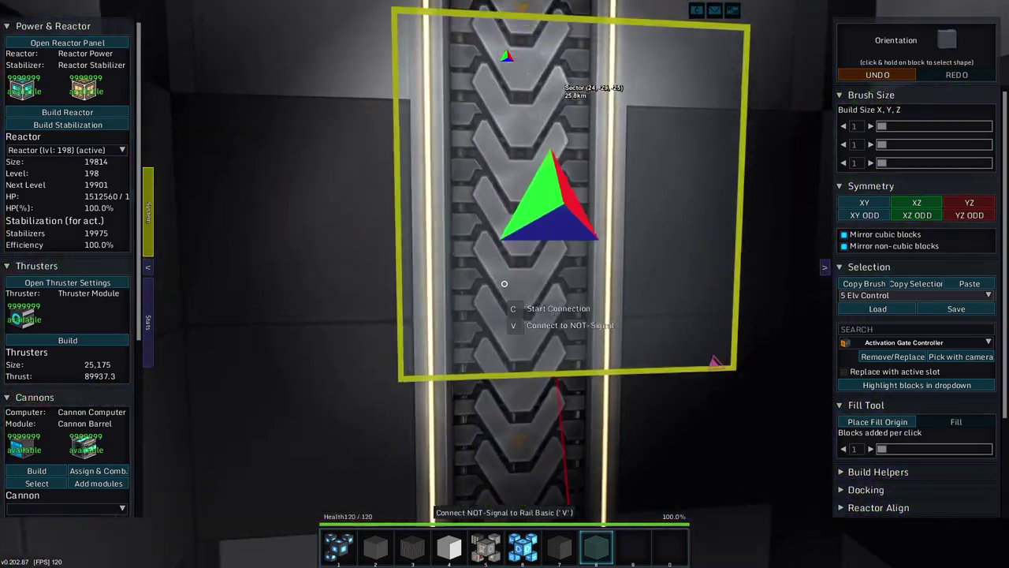
Step: Admin-load 5 Elev from the catalog's ADMIN tab with Spawn docked ticked
{"action": "key", "text": "w"}
{"action": "key", "text": "u"}
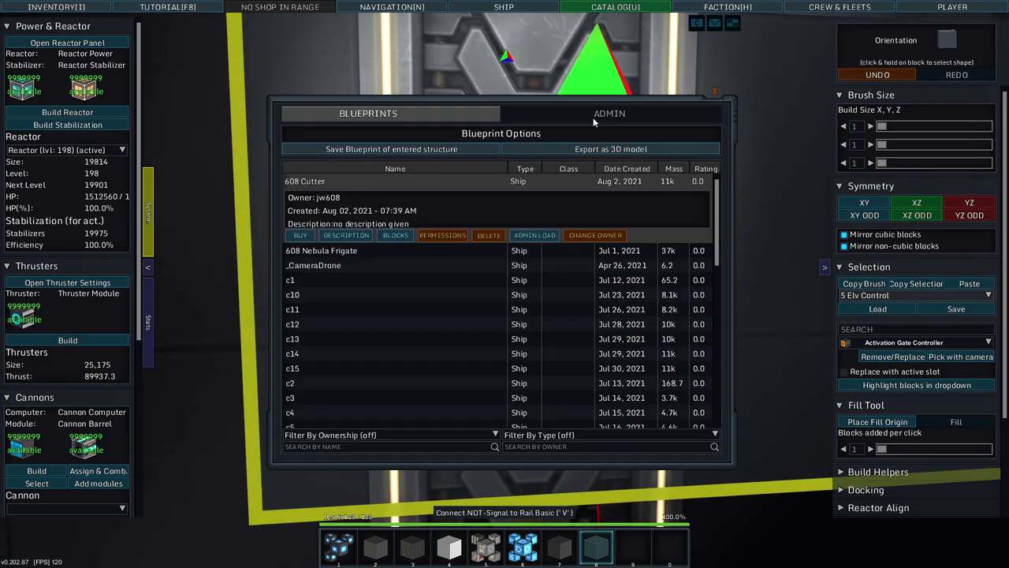
{"action": "left_click", "coordinate": [596, 118]}
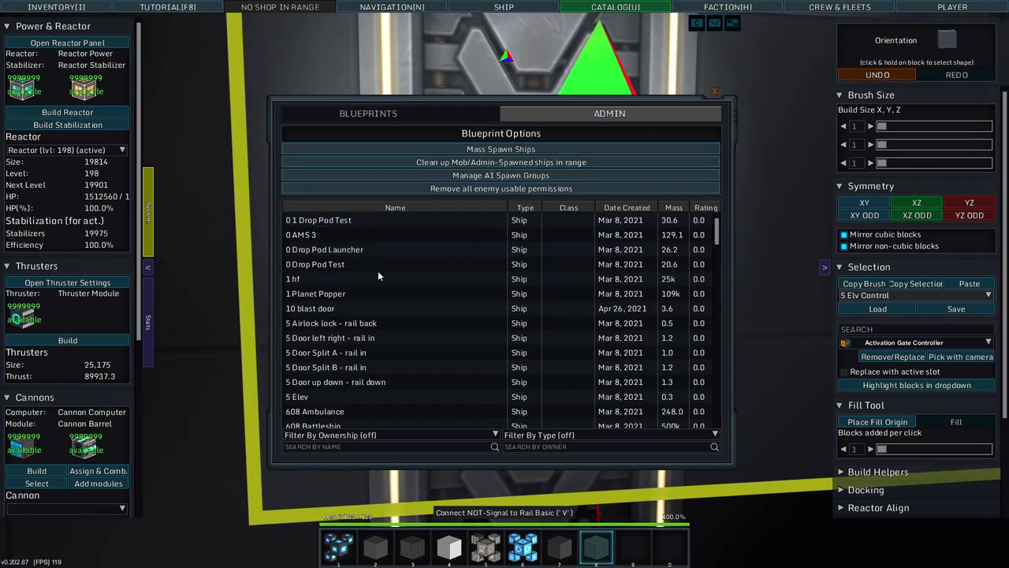
{"action": "left_click", "coordinate": [297, 397]}
{"action": "left_click", "coordinate": [535, 356]}
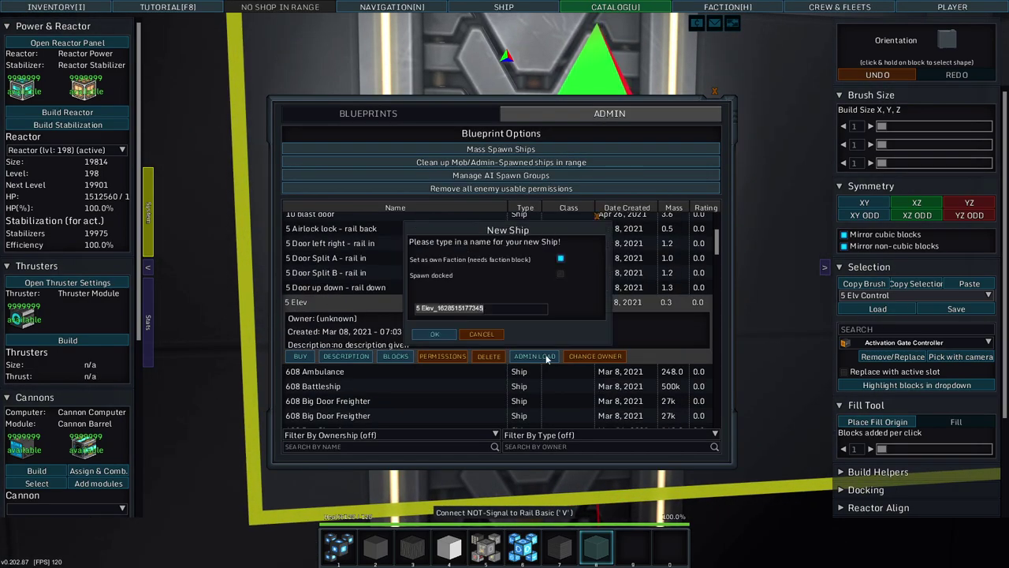
{"action": "left_click", "coordinate": [561, 273]}
{"action": "left_click", "coordinate": [435, 335]}
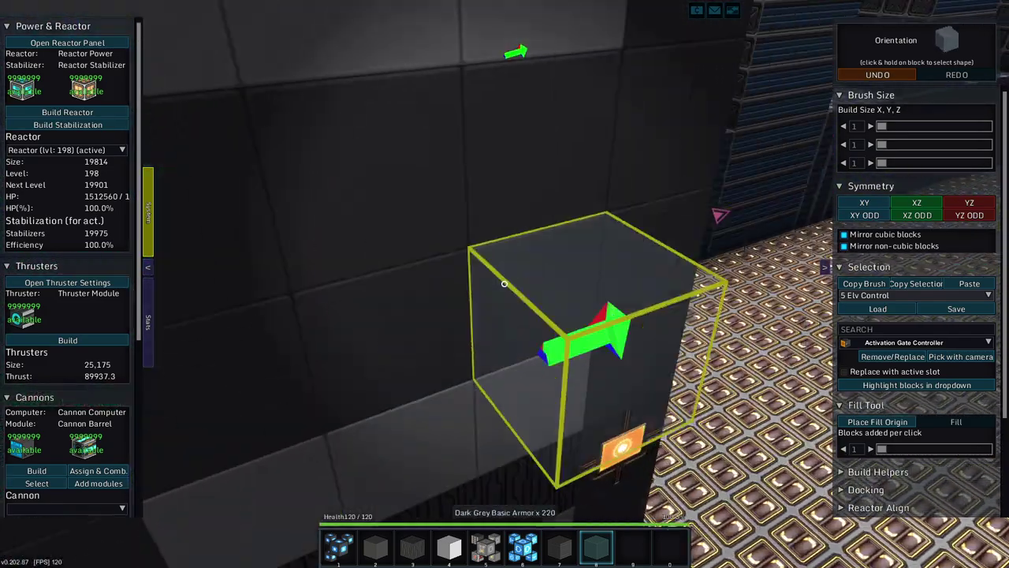
Step: Turn off the elevator button, open the cyan Plex door, and select the Macet Motherboard Wedge
{"action": "key", "text": "r"}
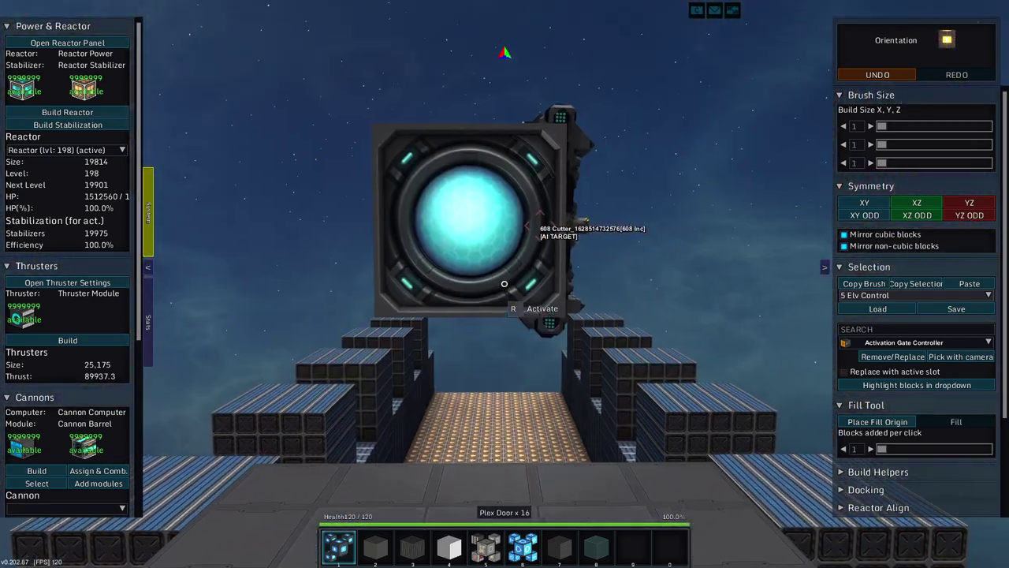
{"action": "key", "text": "r"}
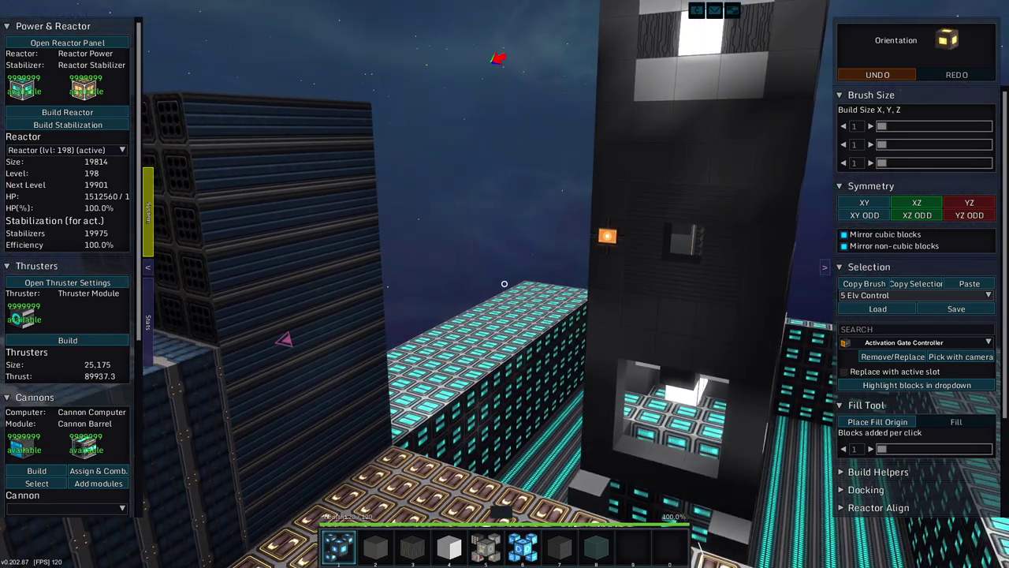
{"action": "key", "text": "3"}
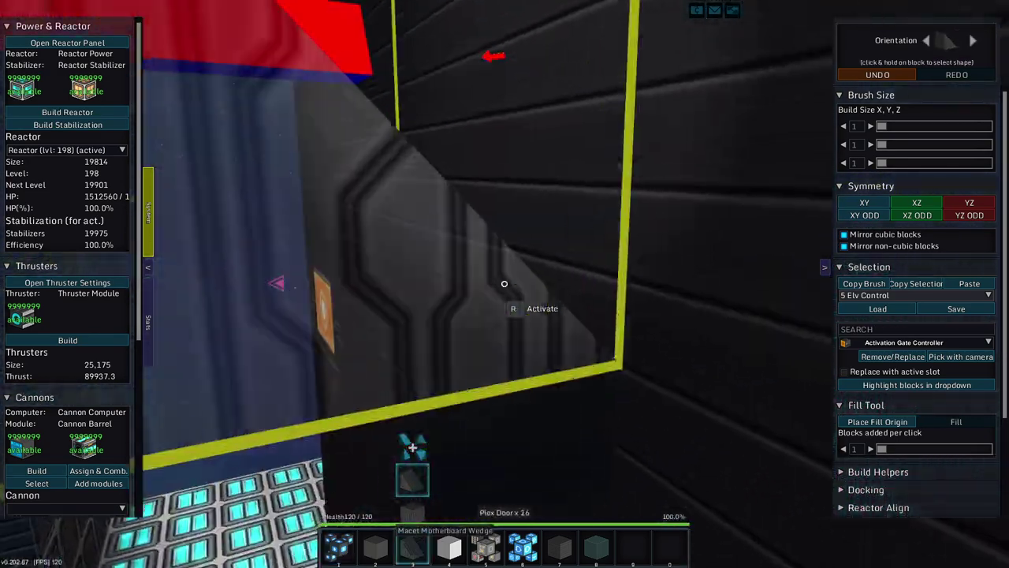
{"action": "key", "text": "s"}
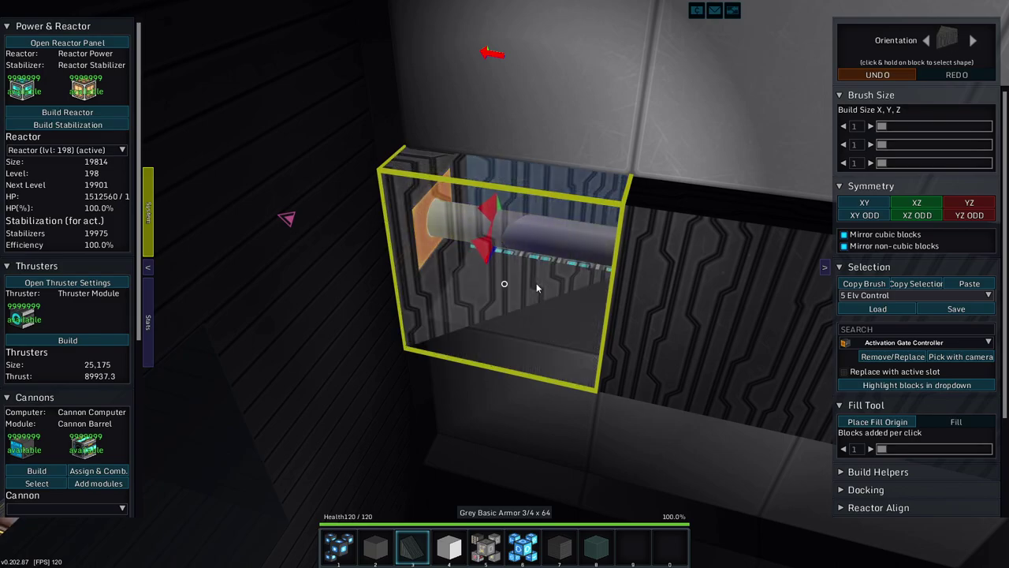
{"action": "key", "text": "s"}
{"action": "key", "text": "w"}
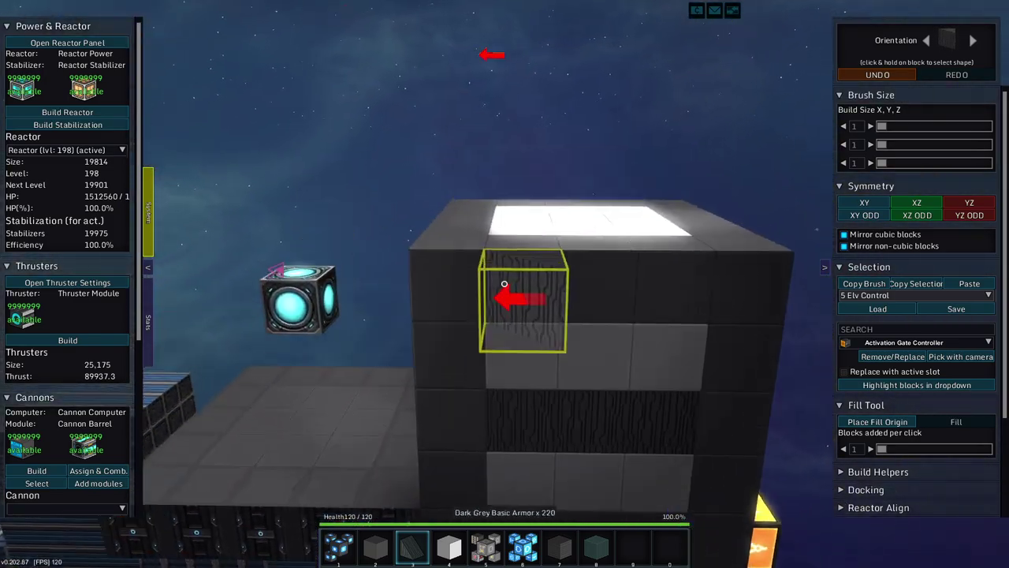
{"action": "key", "text": "s"}
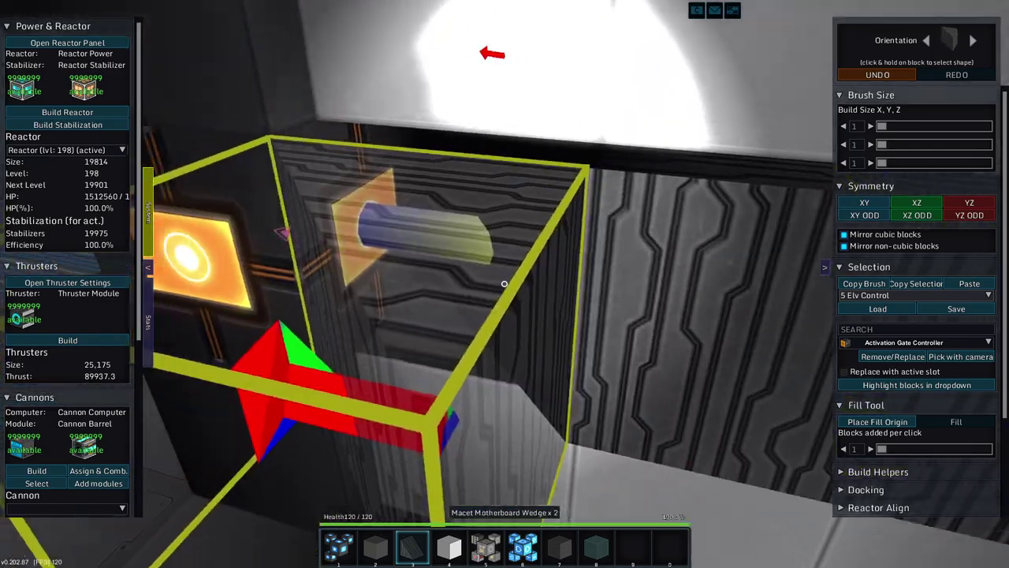
{"action": "key", "text": "s"}
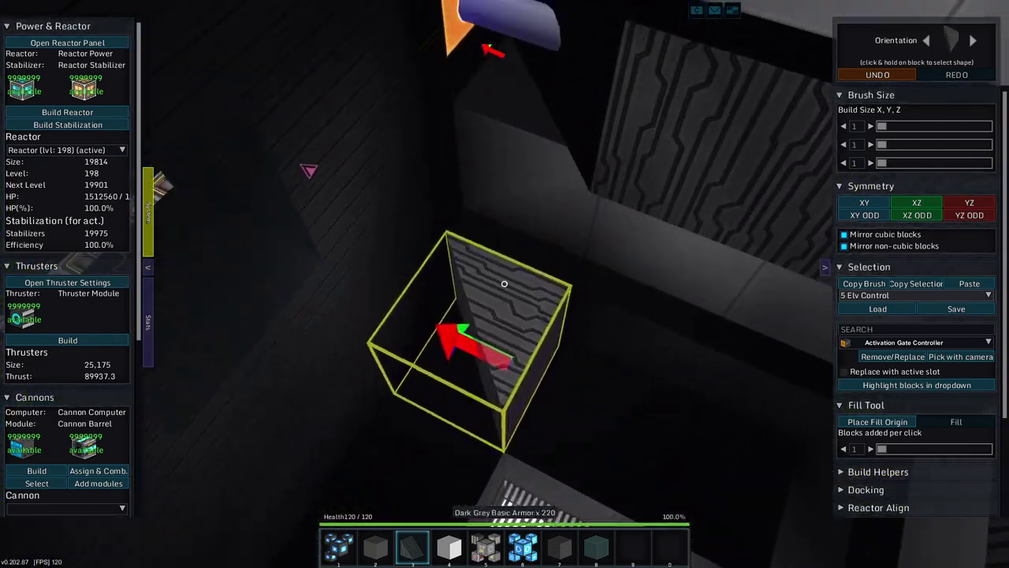
{"action": "key", "text": "s"}
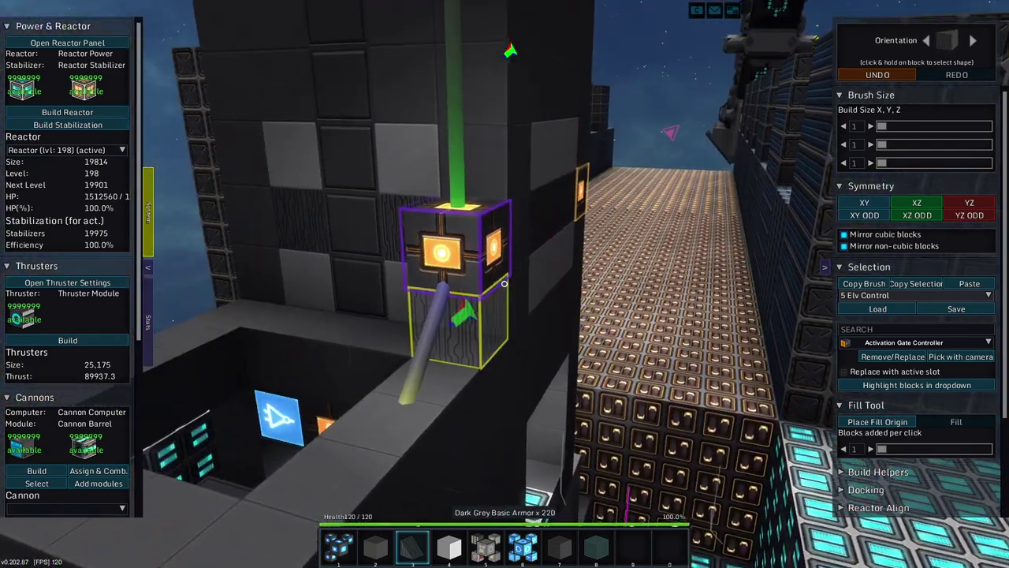
{"action": "key", "text": "d"}
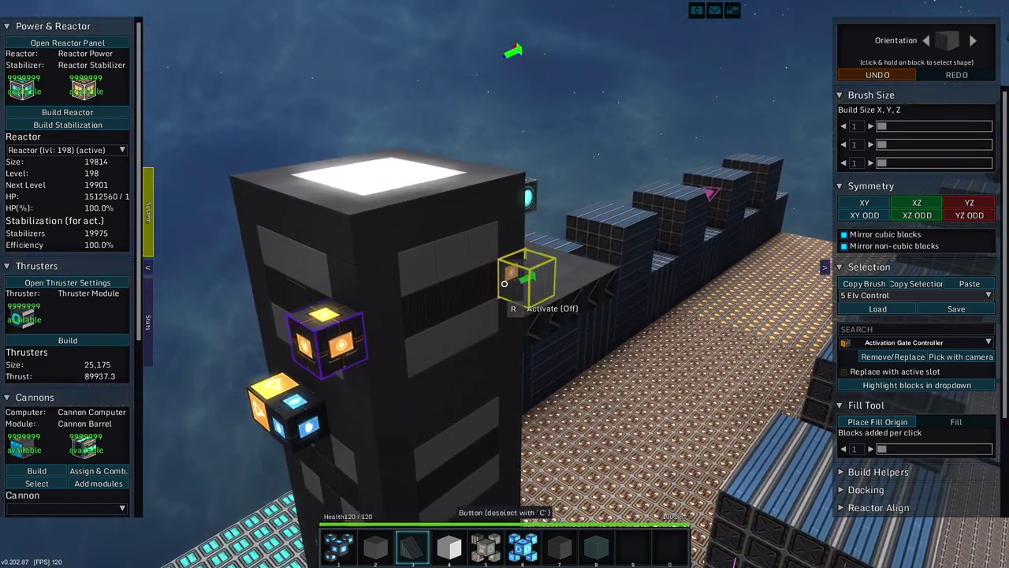
{"action": "key", "text": "w"}
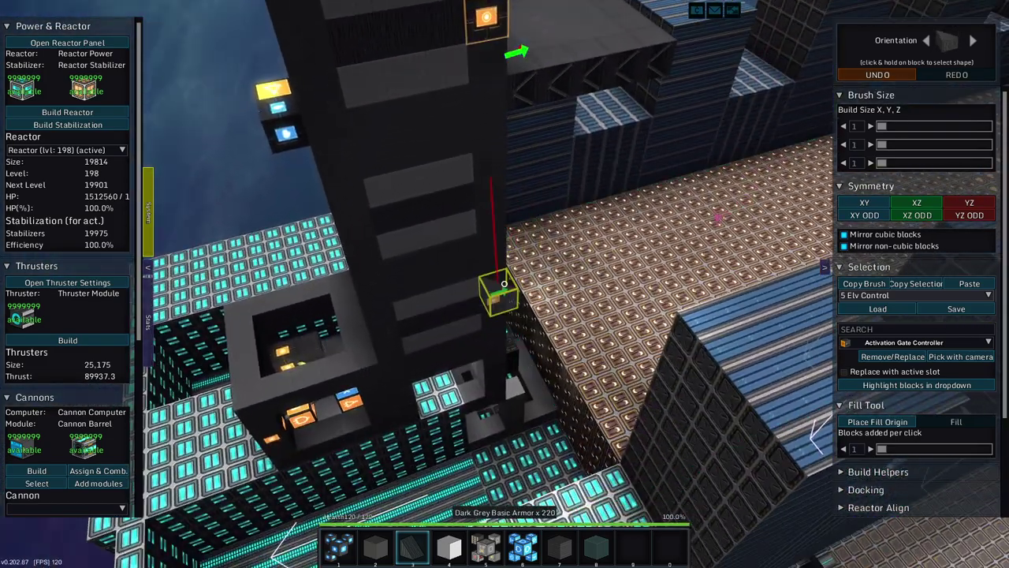
Step: Select the Button block and link the tower's call buttons together
{"action": "key", "text": "s"}
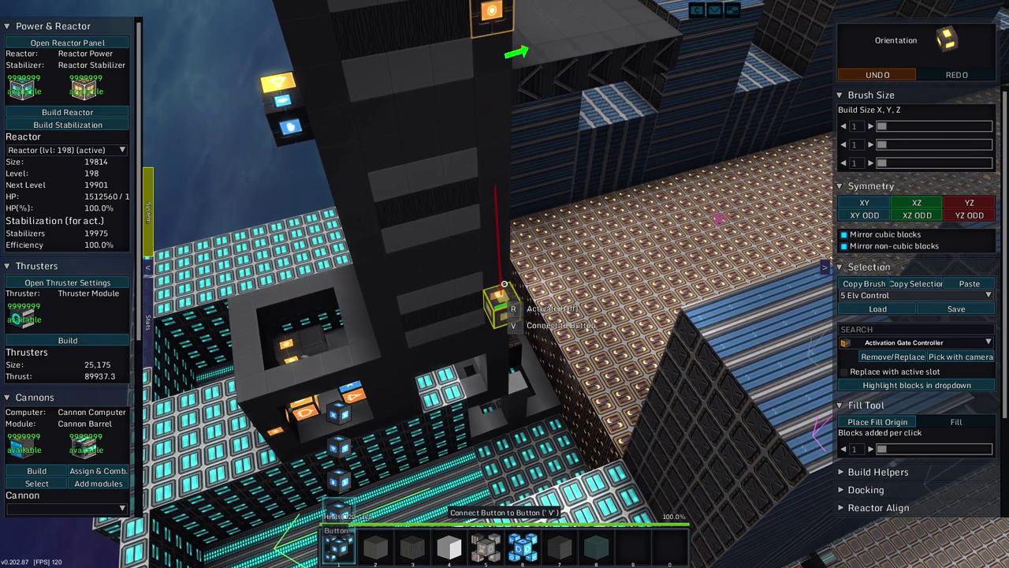
{"action": "key", "text": "1"}
{"action": "key", "text": "w"}
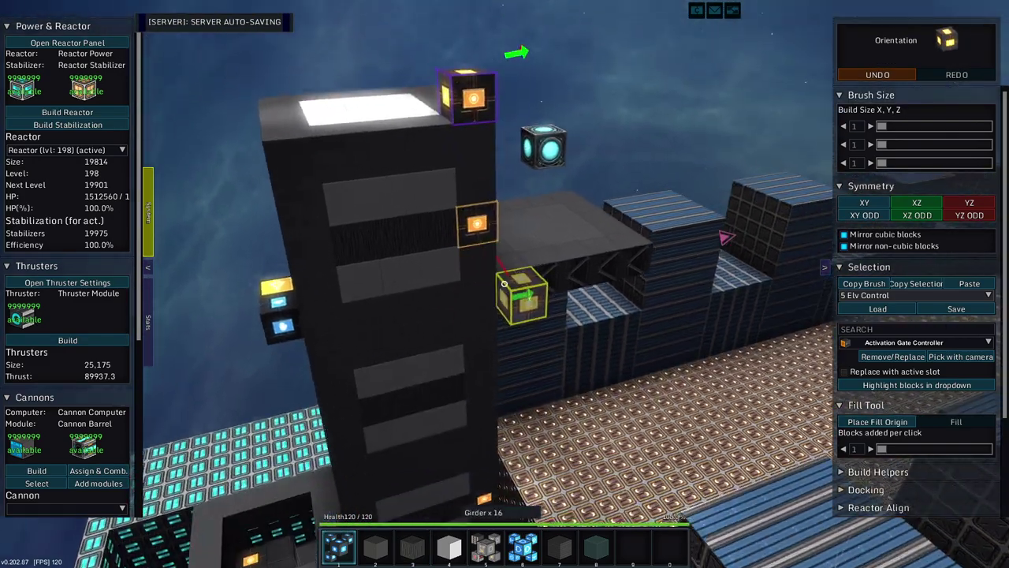
{"action": "key", "text": "s"}
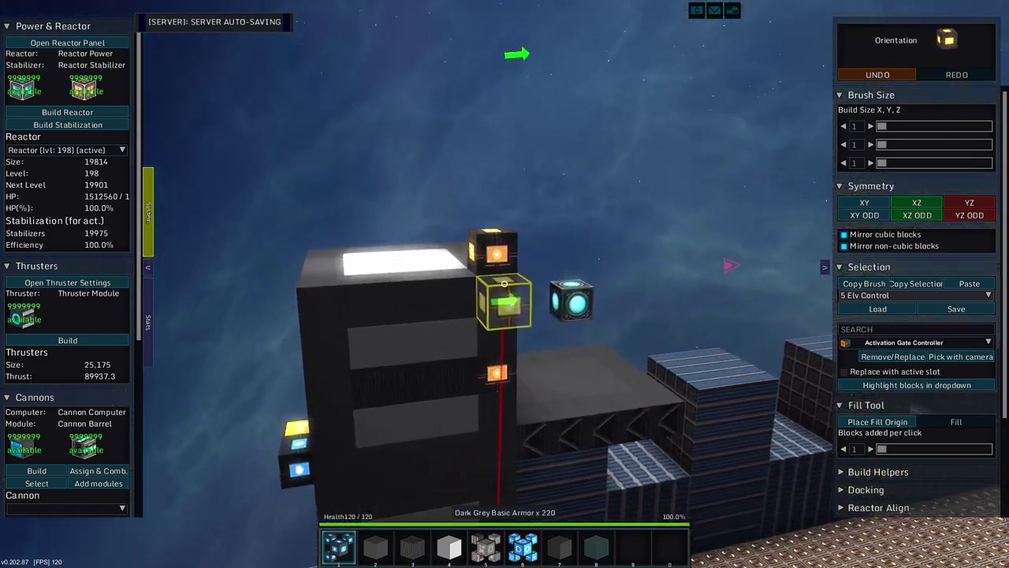
{"action": "key", "text": "v"}
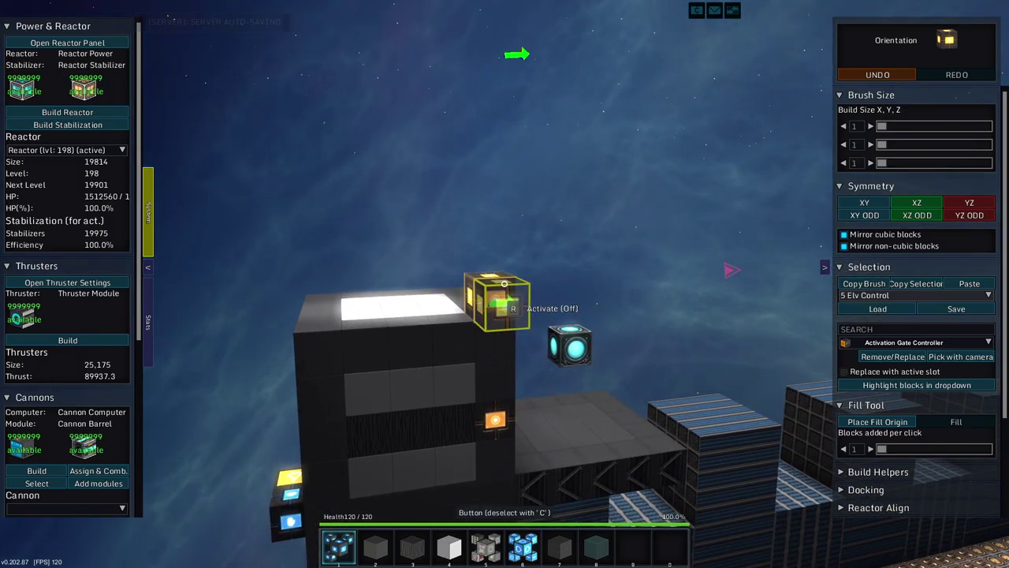
{"action": "key", "text": "w"}
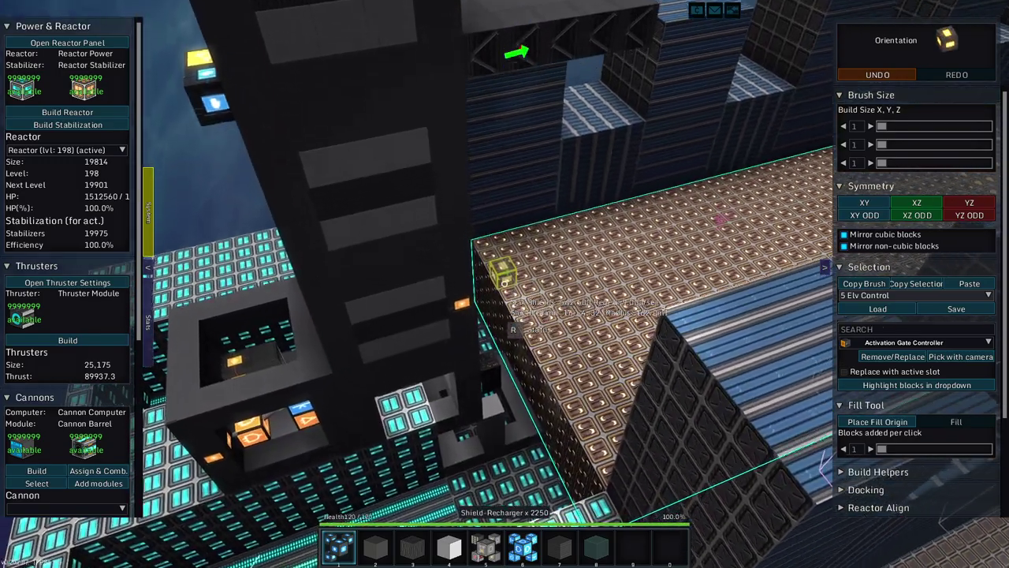
{"action": "key", "text": "s"}
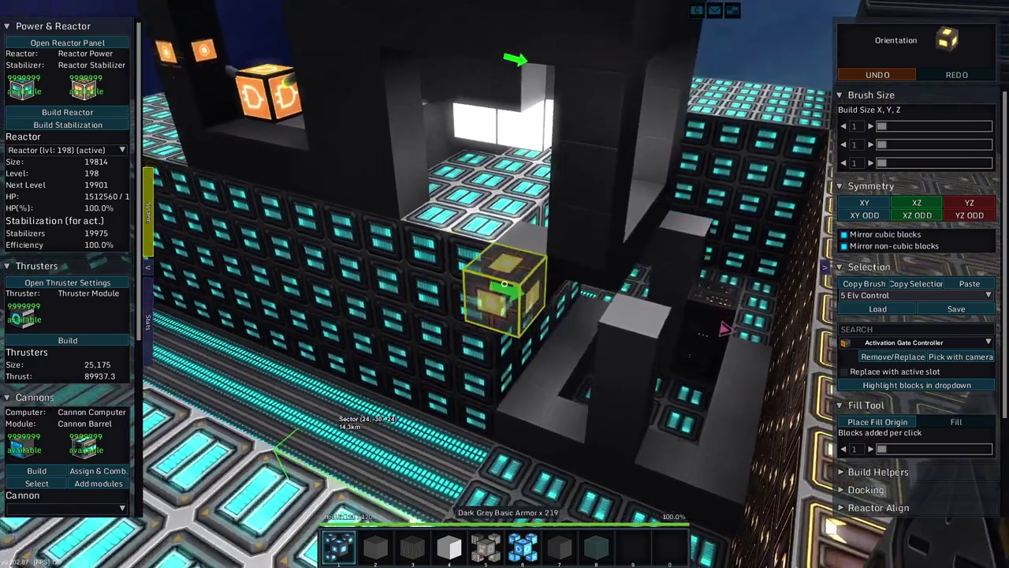
{"action": "key", "text": "d"}
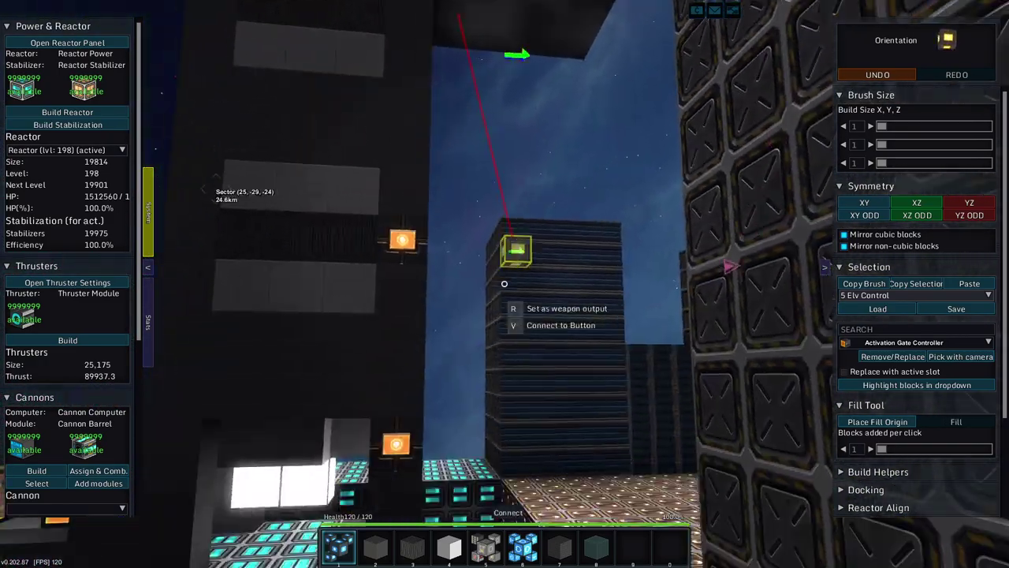
{"action": "key", "text": "a"}
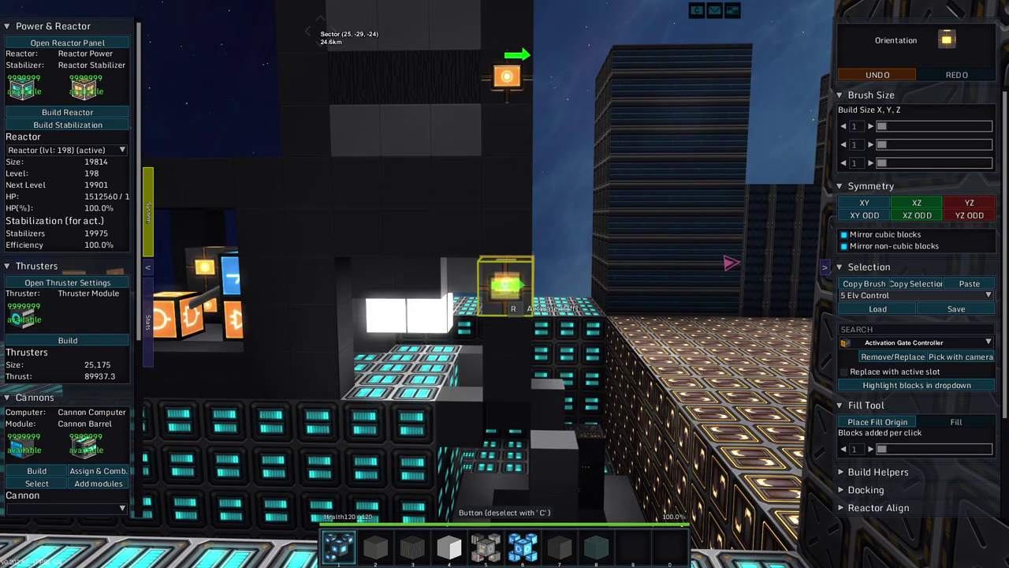
{"action": "key", "text": "a"}
{"action": "key", "text": "w"}
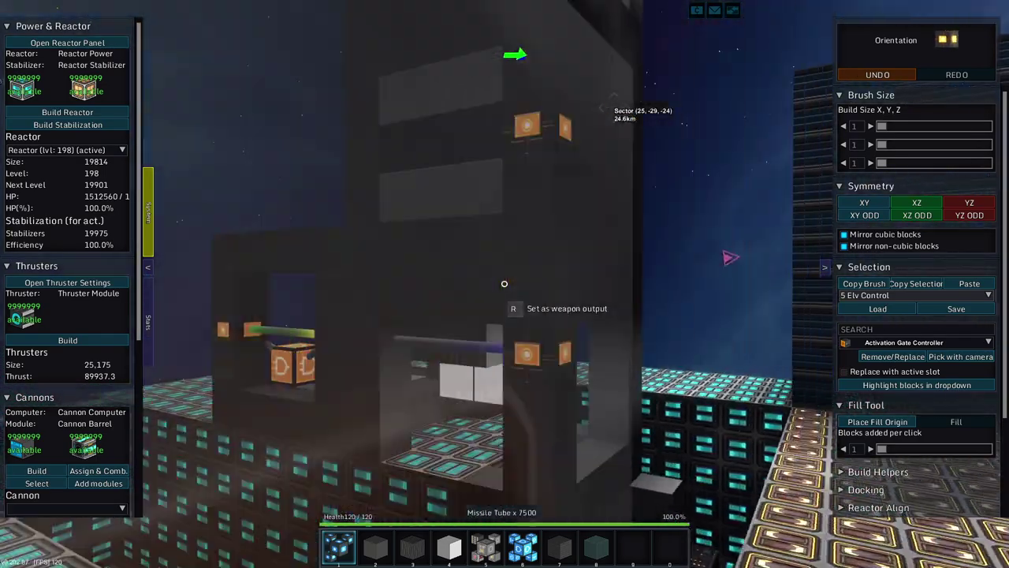
{"action": "key", "text": "w"}
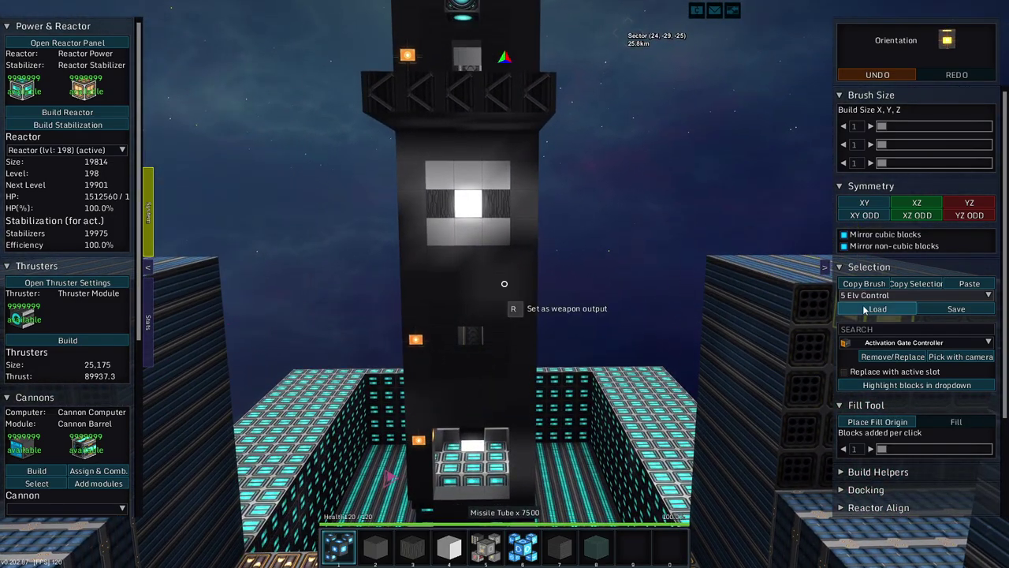
Step: Load the 5 2.2 Hallway template
{"action": "left_click", "coordinate": [875, 298]}
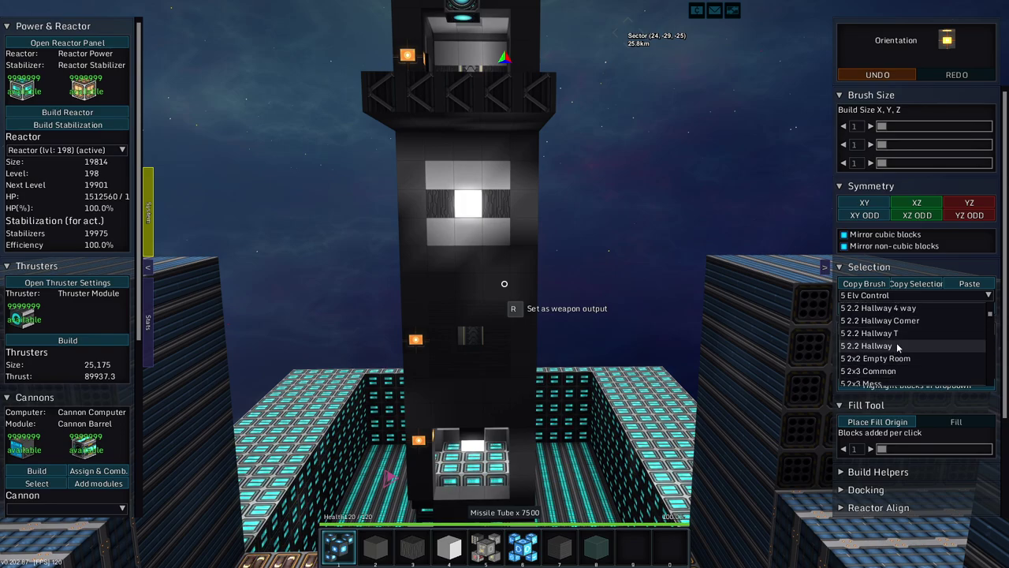
{"action": "left_click", "coordinate": [897, 344]}
{"action": "left_click", "coordinate": [883, 309]}
{"action": "key", "text": "s"}
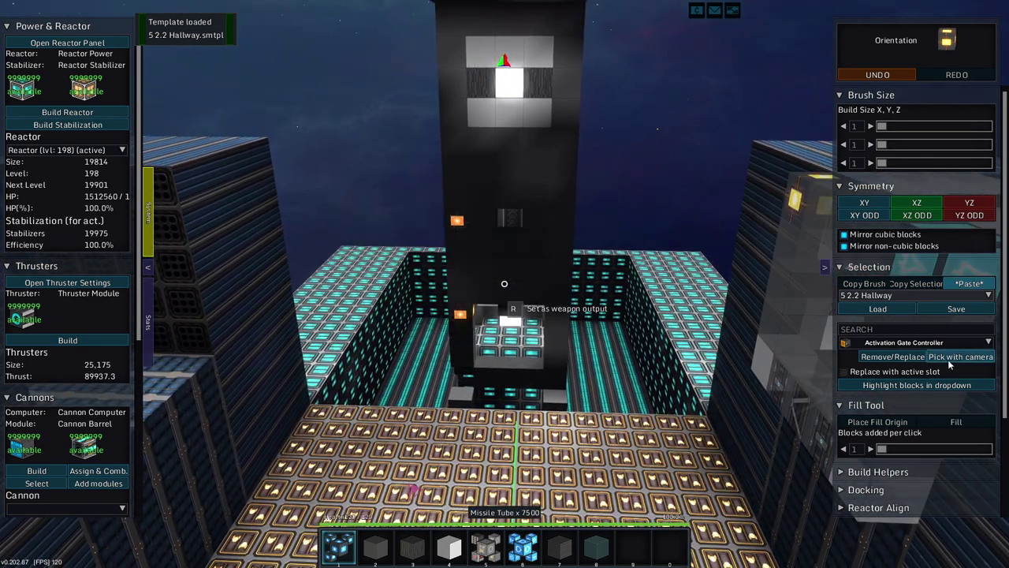
Step: Load the 5 2.2 Hallway T template and fly through its preview to check the fit
{"action": "left_click", "coordinate": [915, 295]}
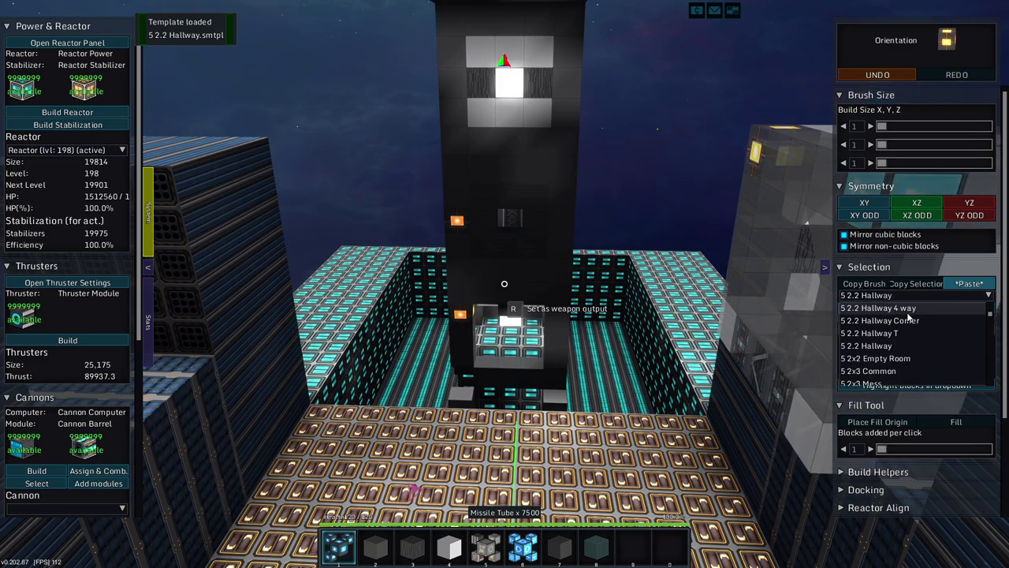
{"action": "left_click", "coordinate": [880, 311]}
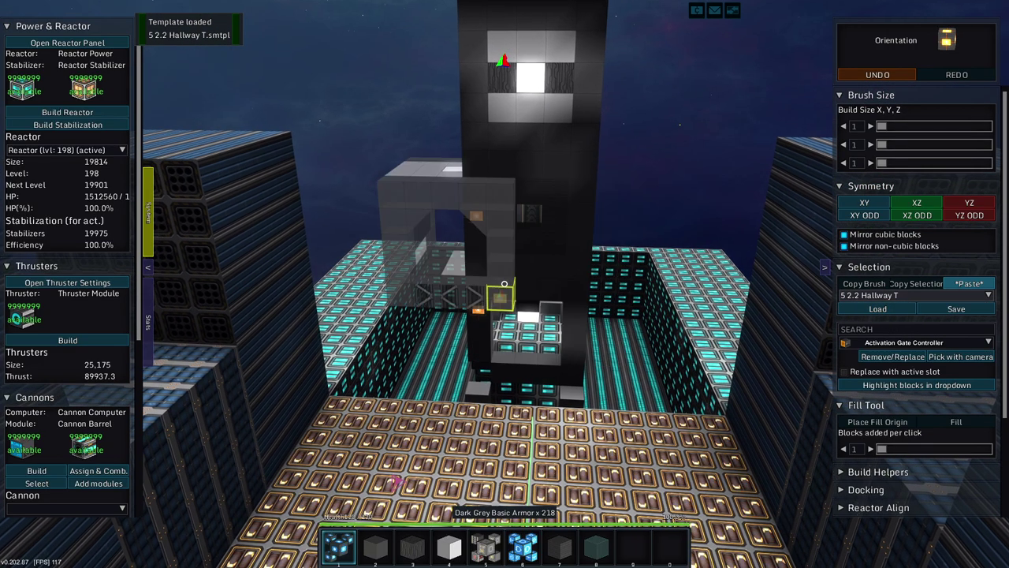
{"action": "key", "text": "w"}
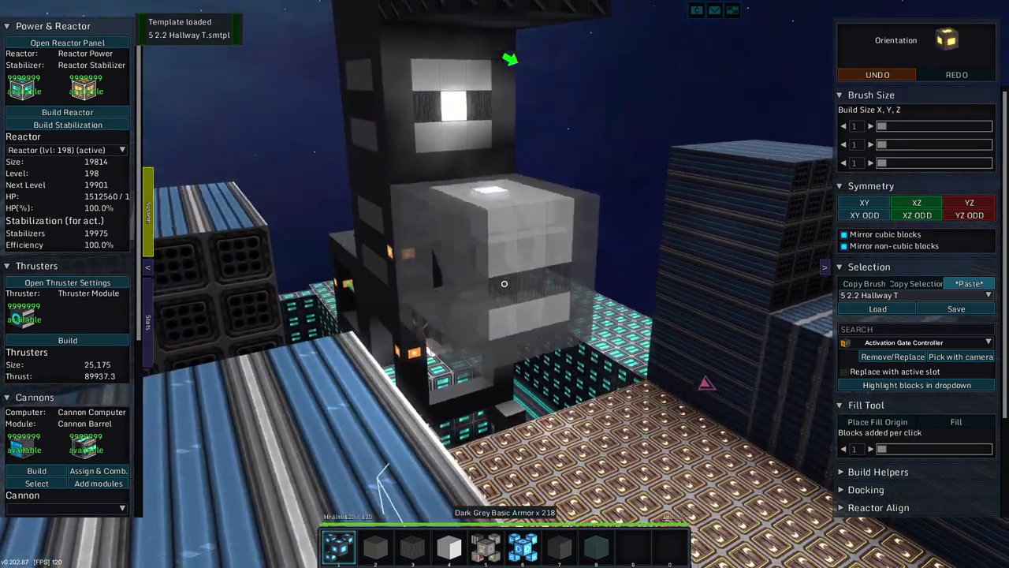
{"action": "key", "text": "w"}
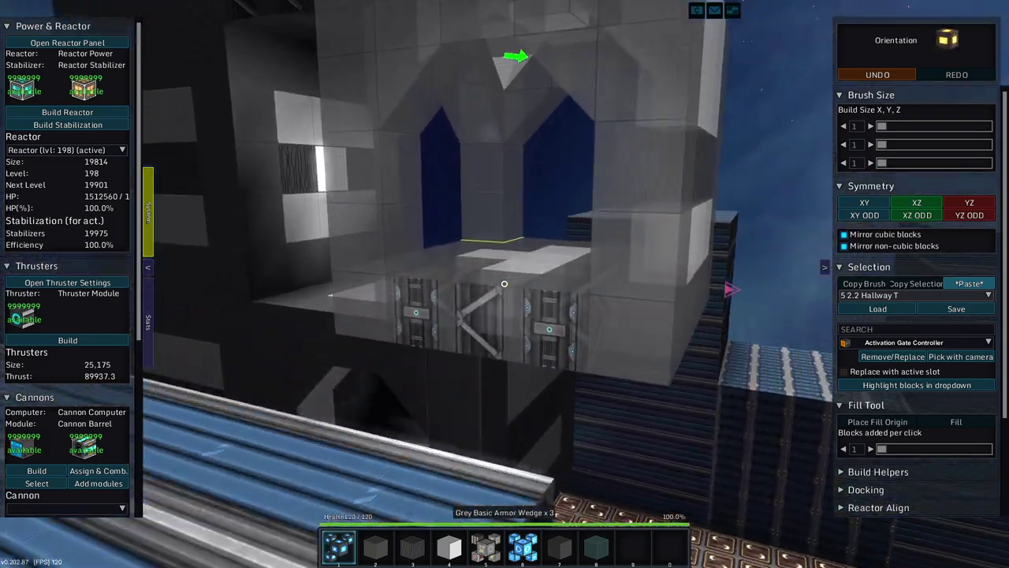
{"action": "key", "text": "w"}
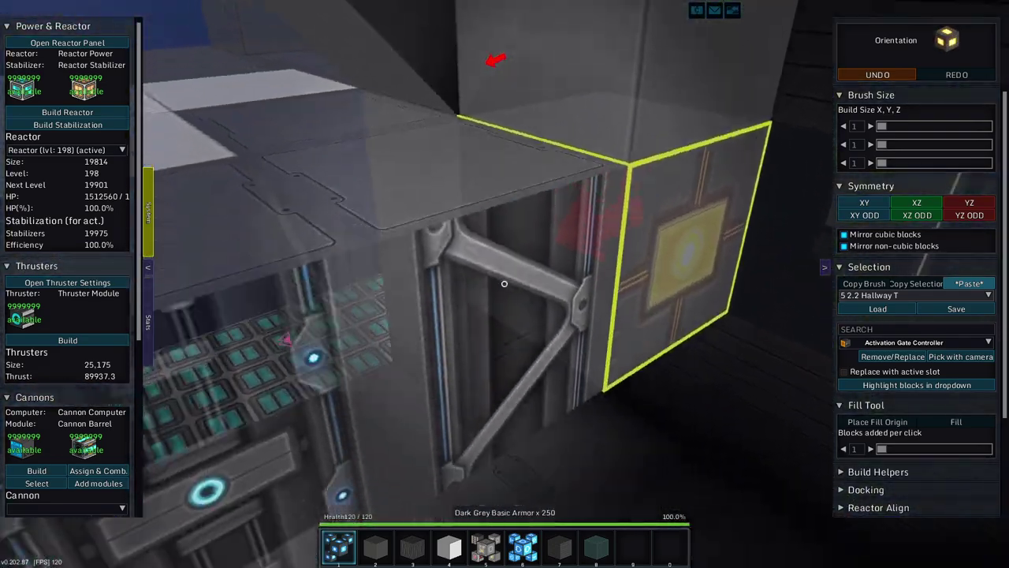
{"action": "key", "text": "w"}
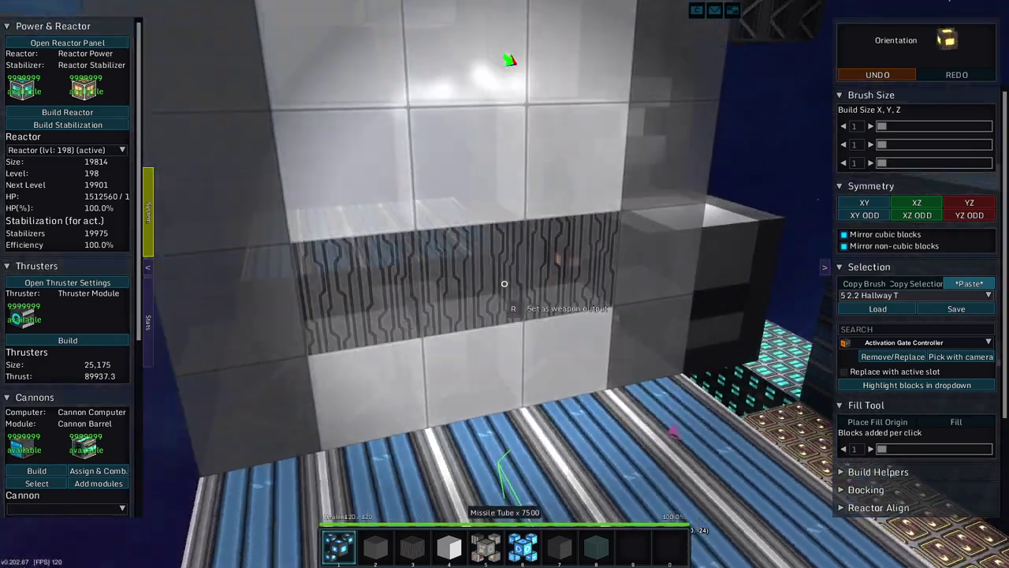
Step: Load the 5 2.2 Hallway Corner template and switch Paste on
{"action": "left_click", "coordinate": [899, 295]}
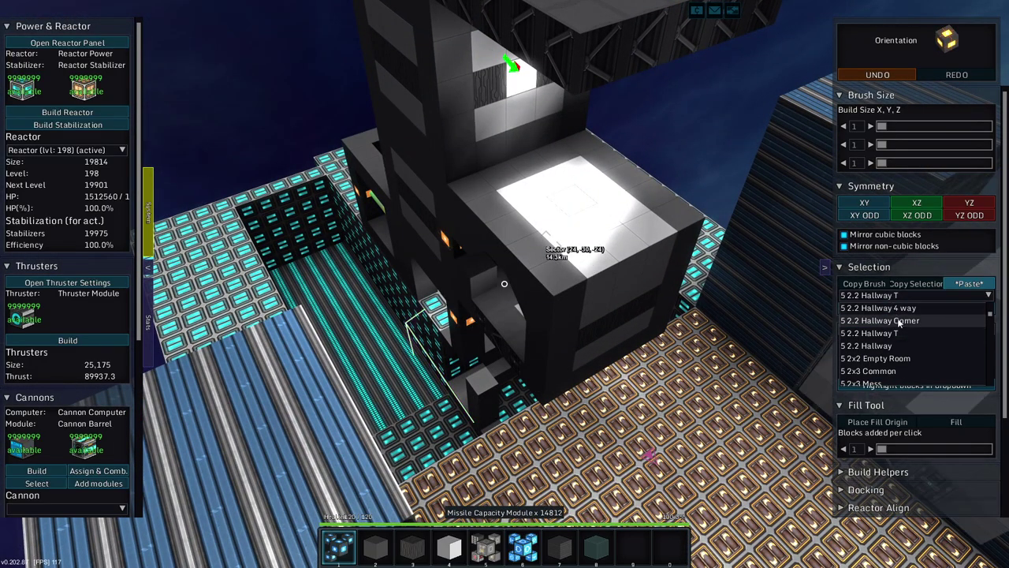
{"action": "key", "text": "w"}
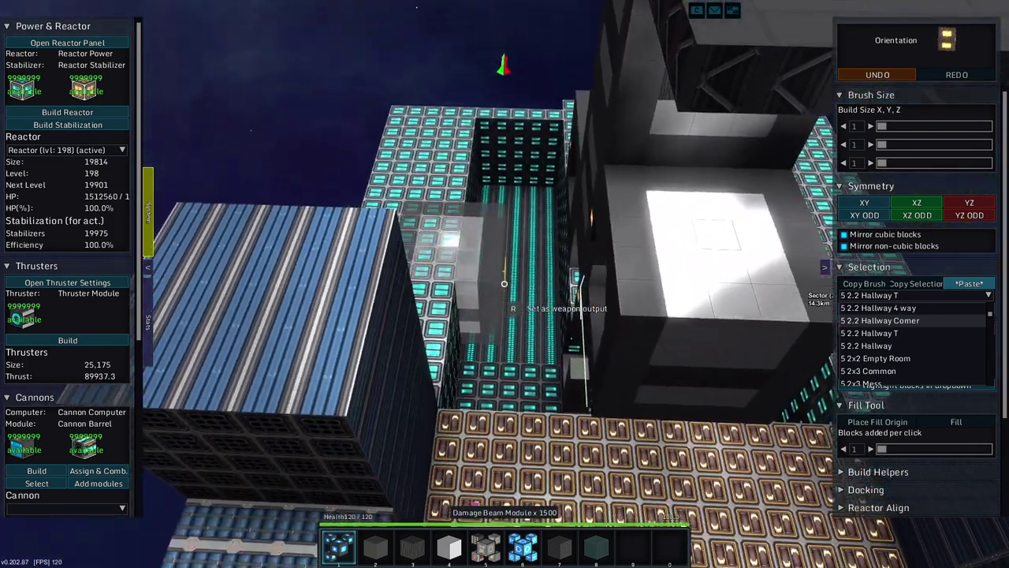
{"action": "key", "text": "s"}
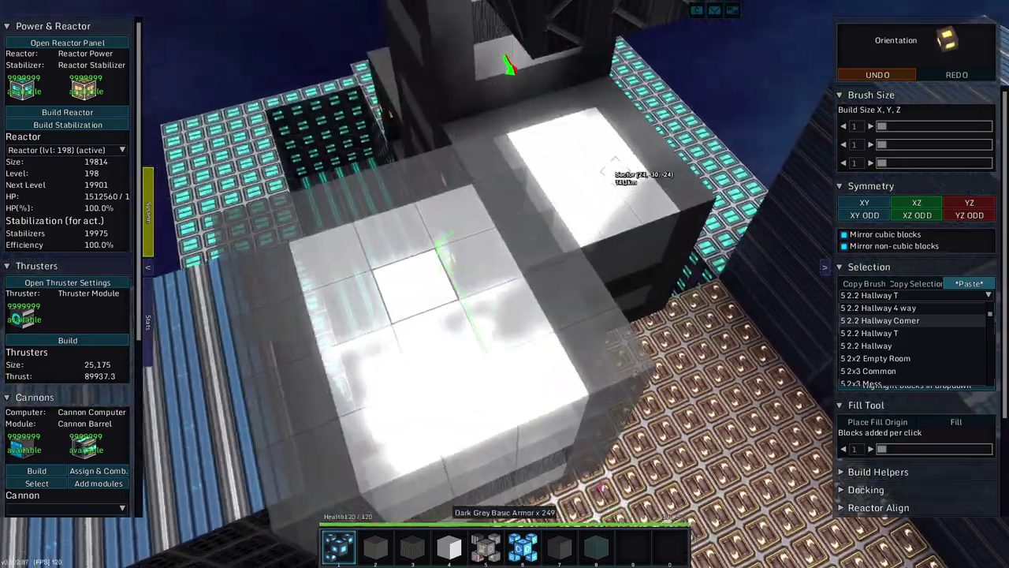
{"action": "key", "text": "w"}
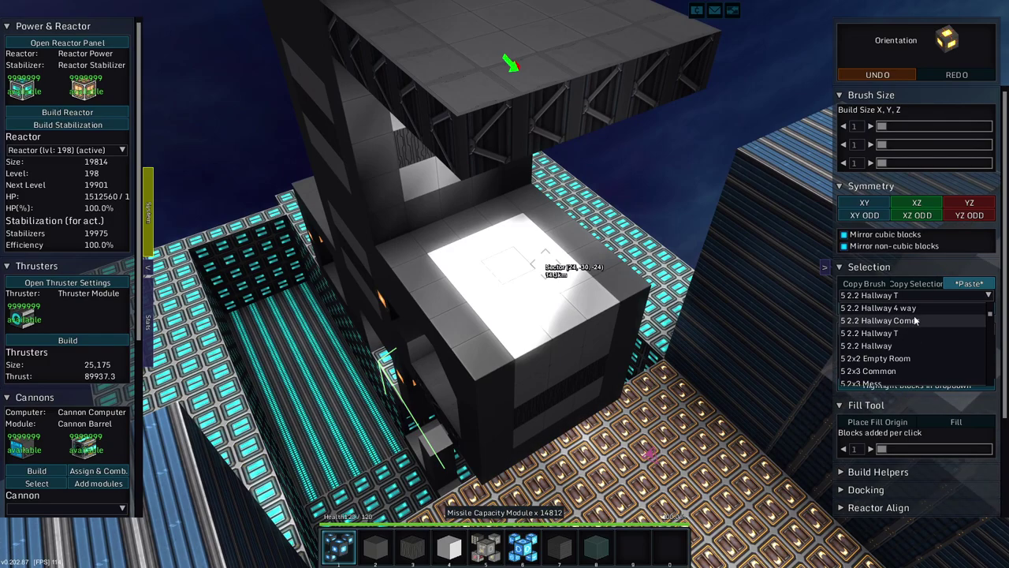
{"action": "left_click", "coordinate": [915, 322]}
{"action": "left_click", "coordinate": [873, 311]}
{"action": "left_click", "coordinate": [966, 283]}
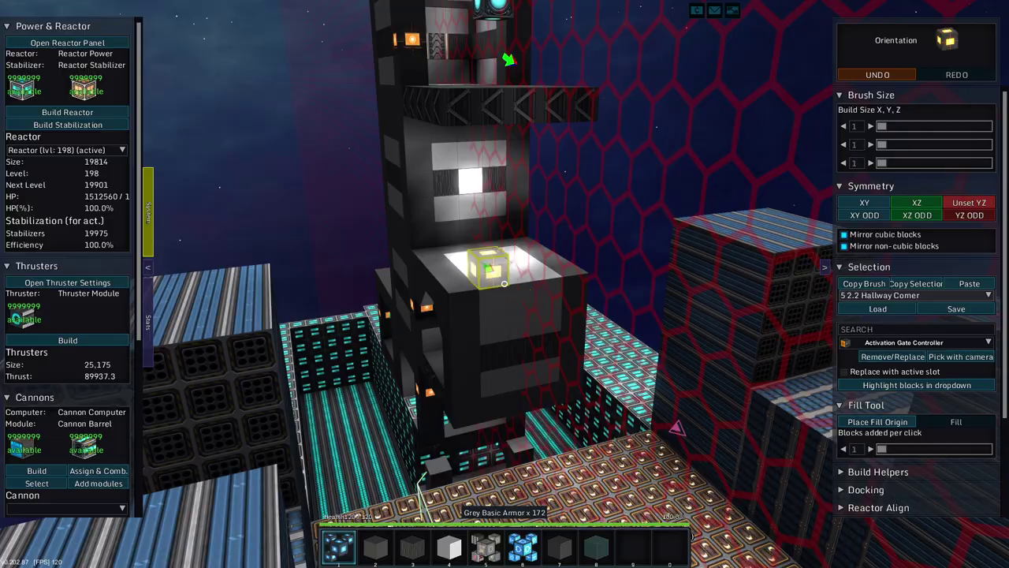
Step: Place the 5 2.2 Hallway Corner template against the elevator tower, then re-enable Paste
{"action": "key", "text": "4"}
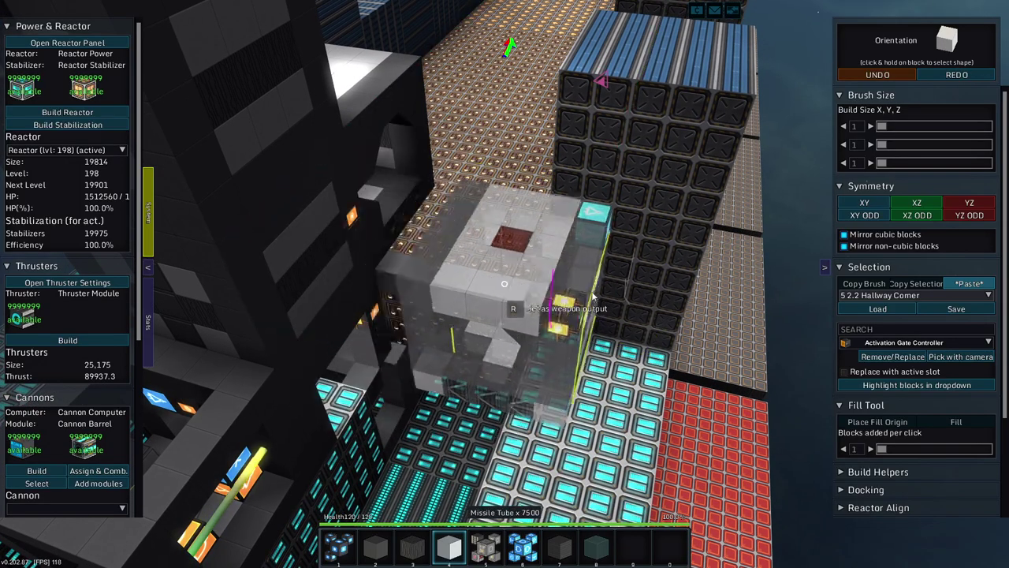
{"action": "left_click", "coordinate": [969, 284]}
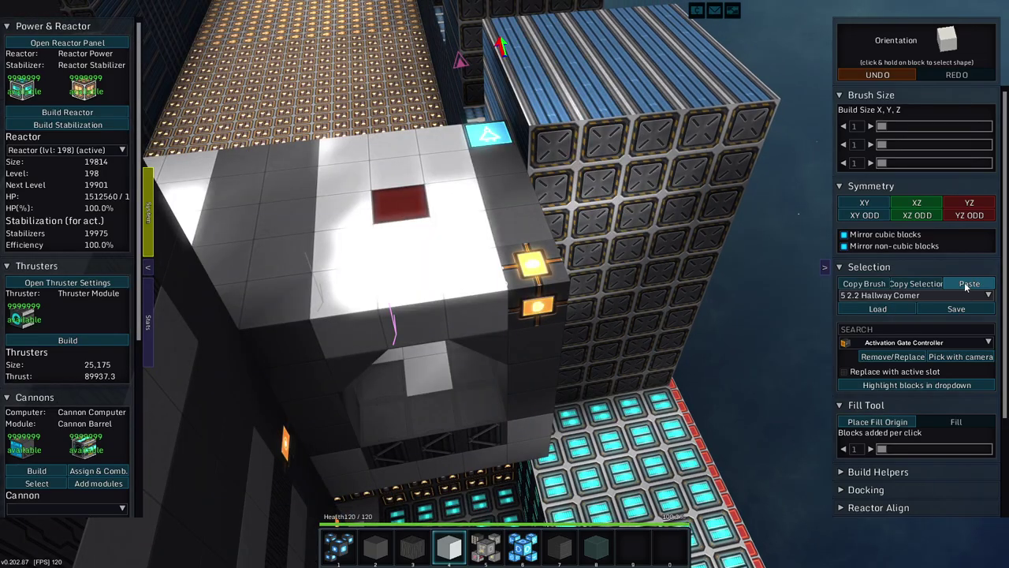
{"action": "left_click", "coordinate": [967, 284]}
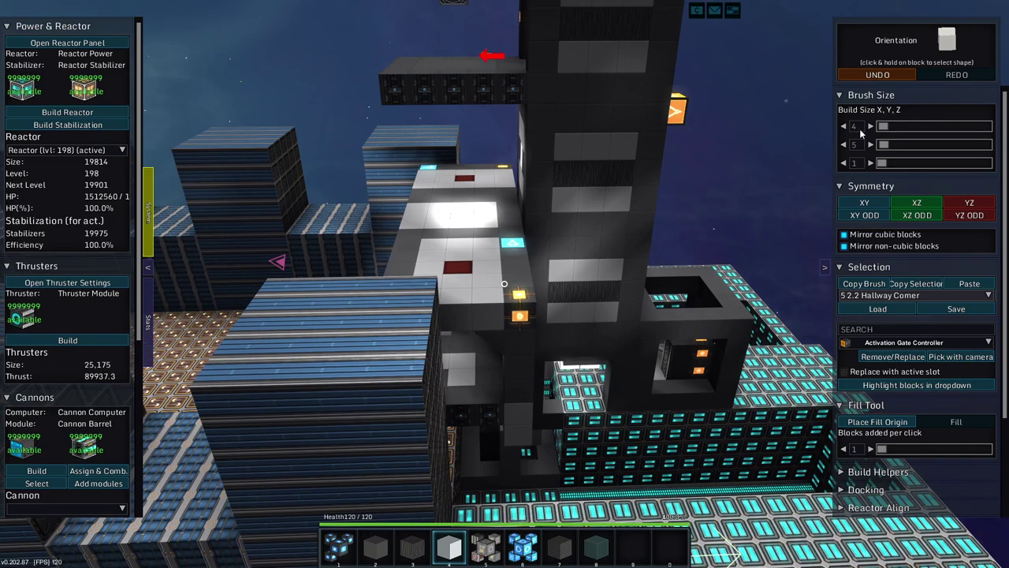
Step: Turn on Remove Mode and delete the white blocks above the new hallway
{"action": "scroll", "coordinate": [923, 423], "scroll_direction": "down", "scroll_amount": 3}
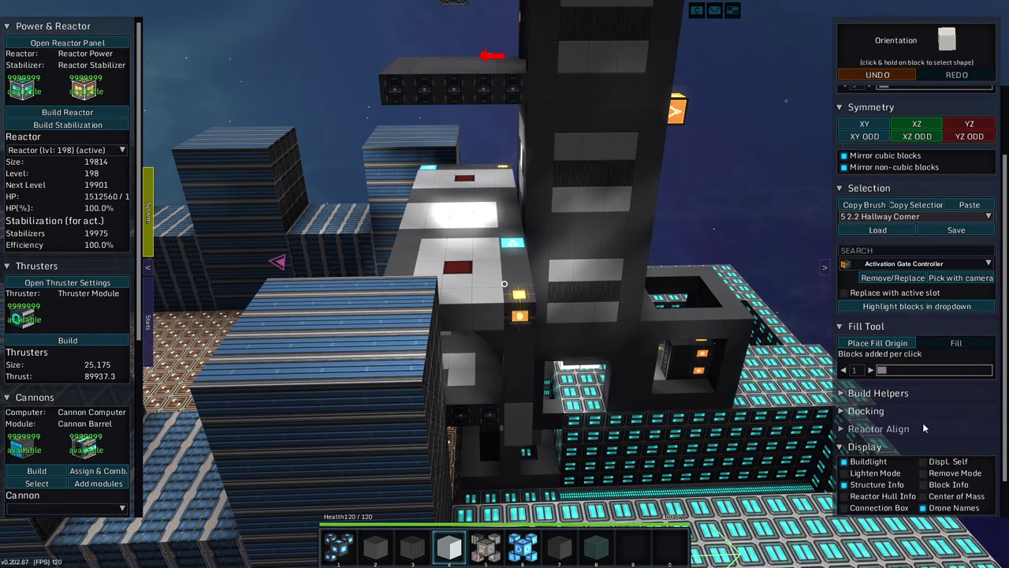
{"action": "left_click", "coordinate": [923, 436]}
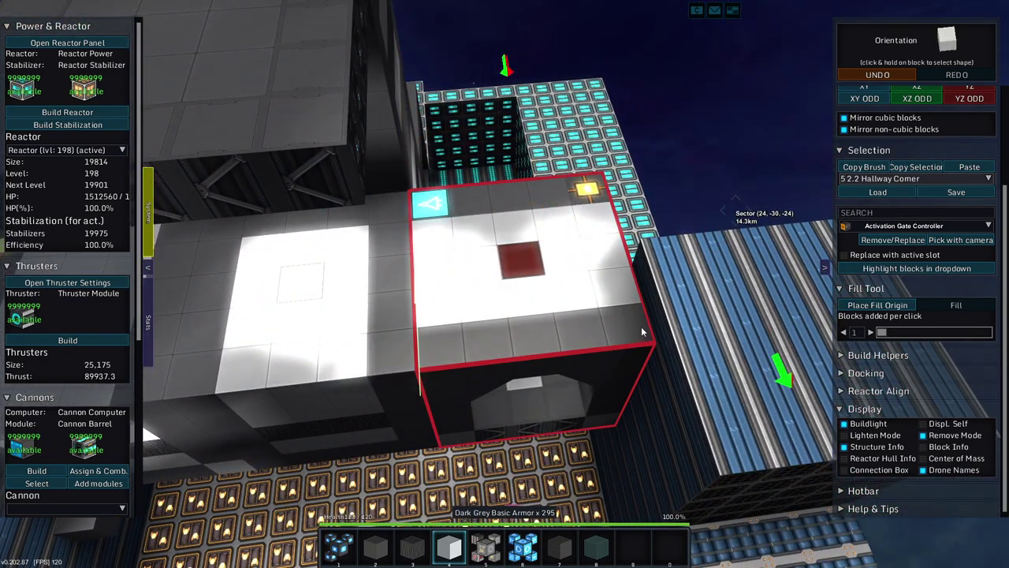
{"action": "left_click", "coordinate": [640, 327]}
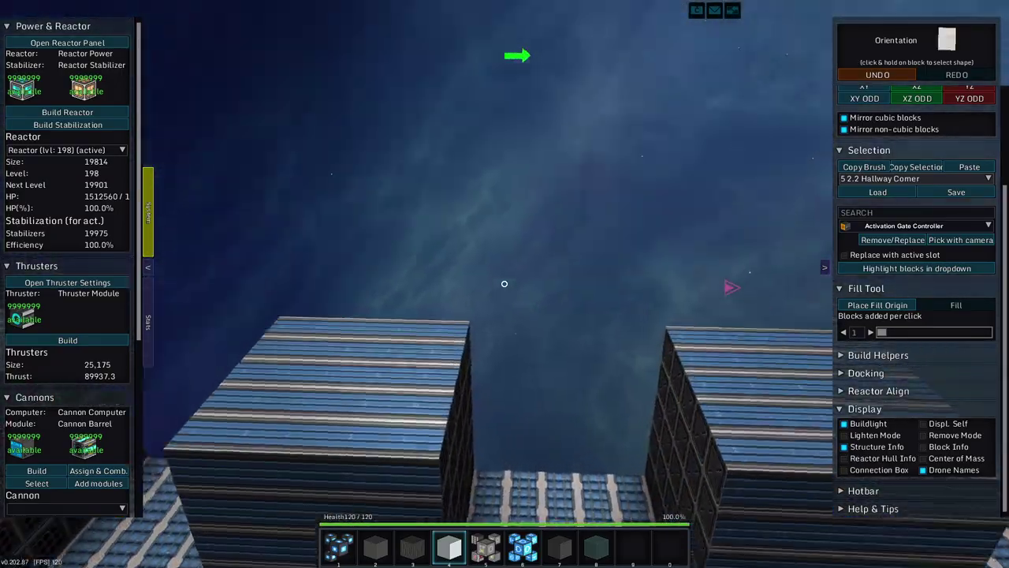
Step: Re-enter build mode and load the 5 Bathroom 2 template
{"action": "key", "text": "r"}
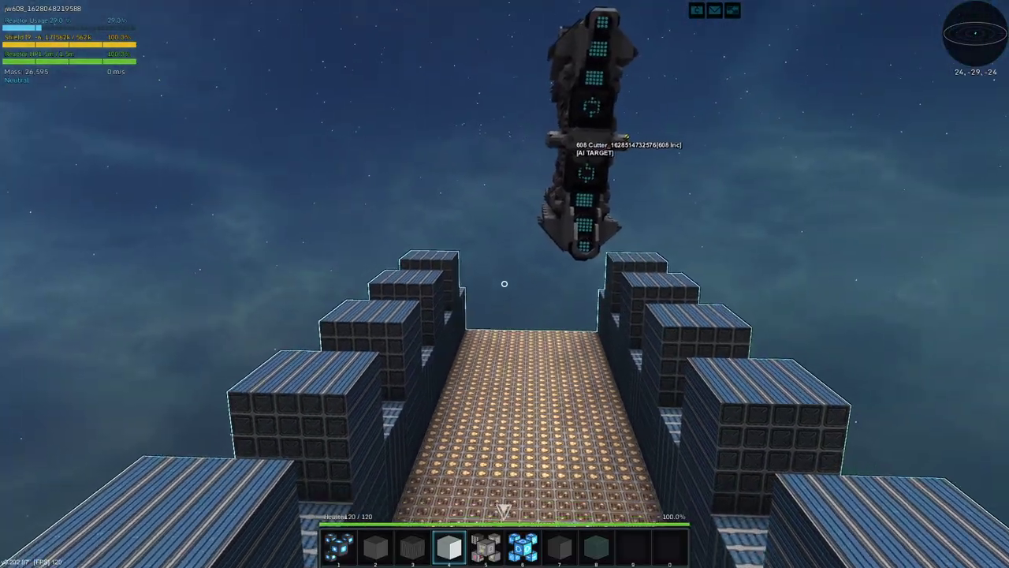
{"action": "key", "text": "r"}
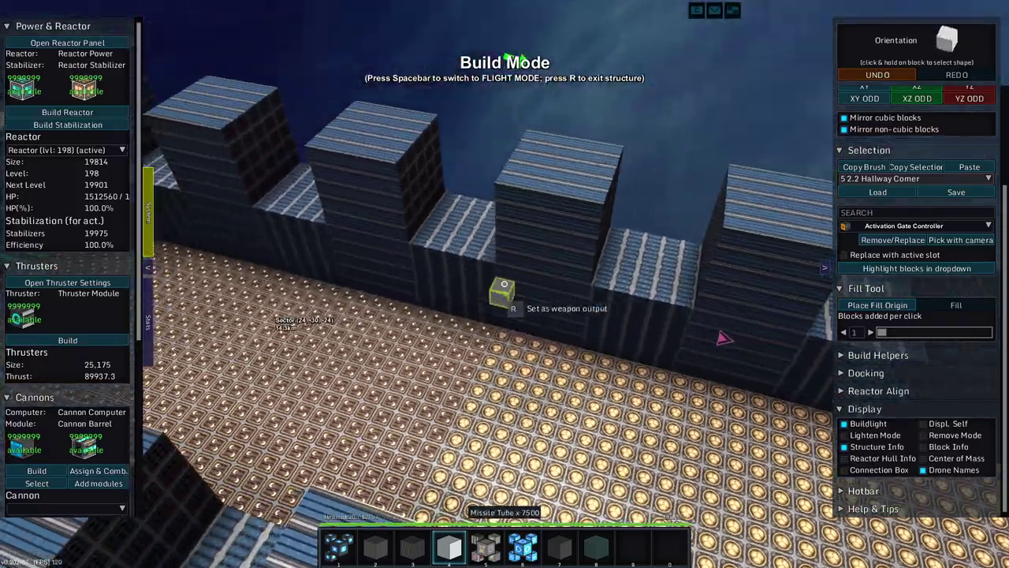
{"action": "key", "text": "w"}
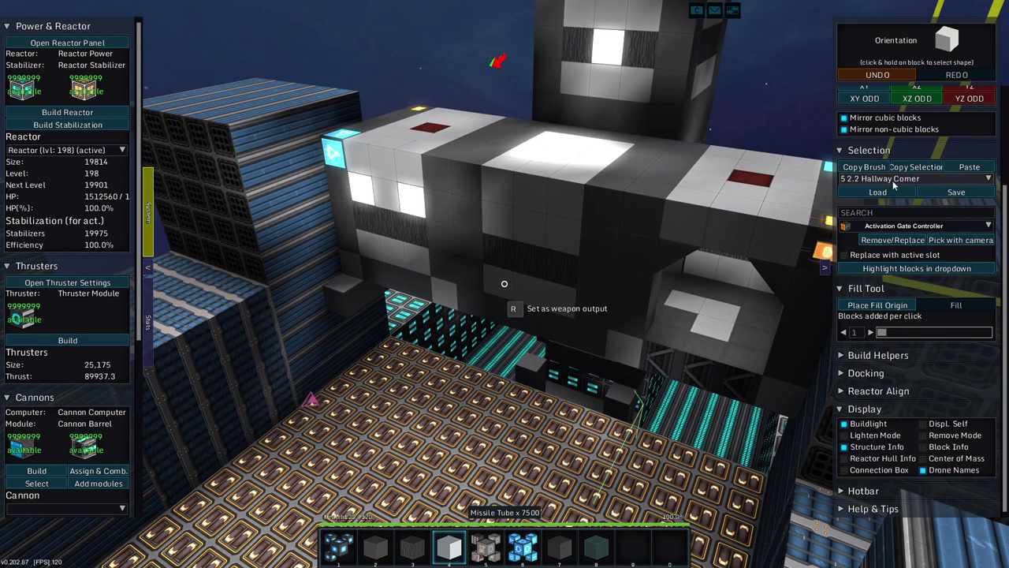
{"action": "left_click", "coordinate": [895, 179]}
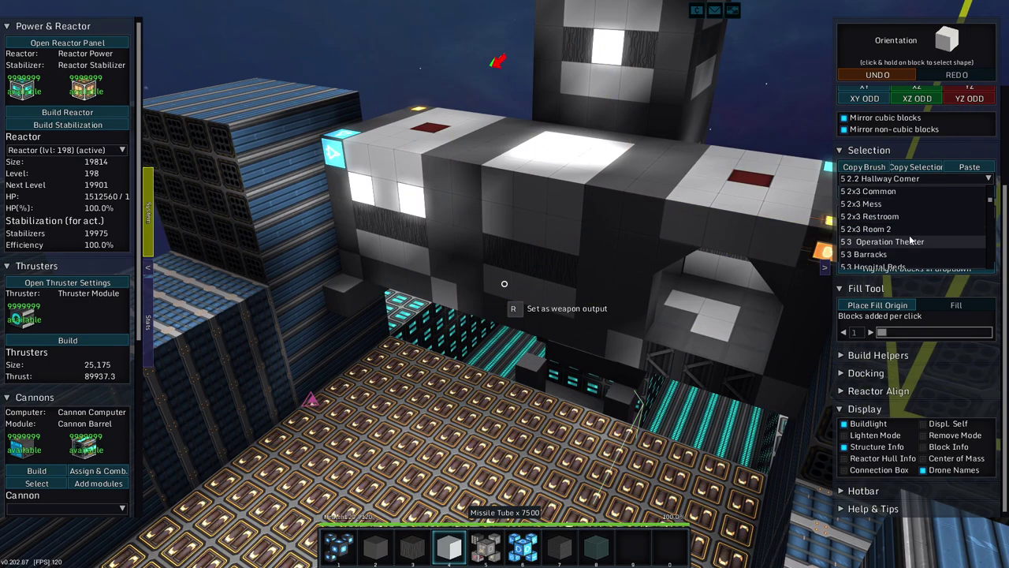
{"action": "scroll", "coordinate": [911, 240], "scroll_direction": "down", "scroll_amount": 5}
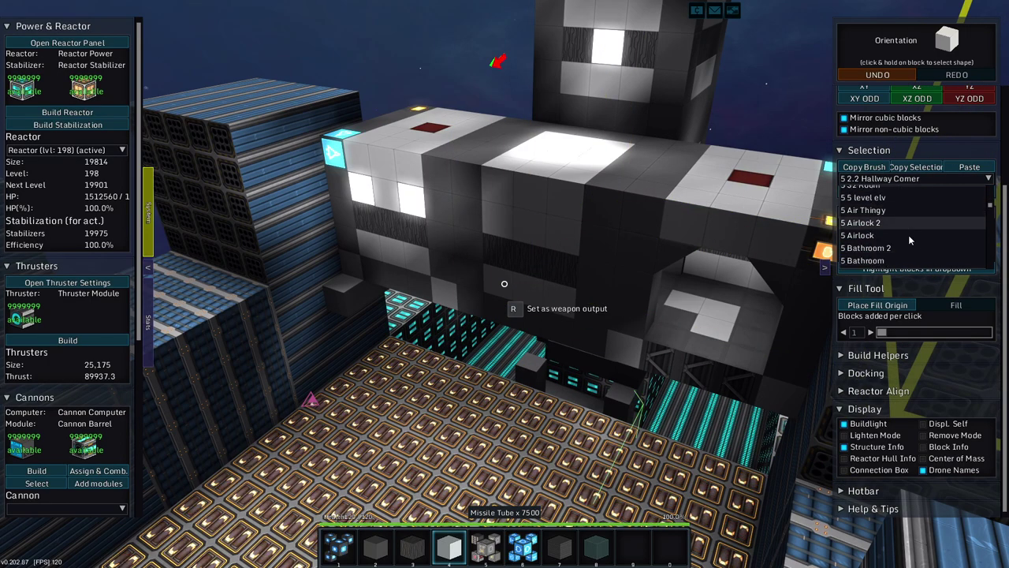
{"action": "left_click", "coordinate": [900, 220]}
{"action": "left_click", "coordinate": [878, 191]}
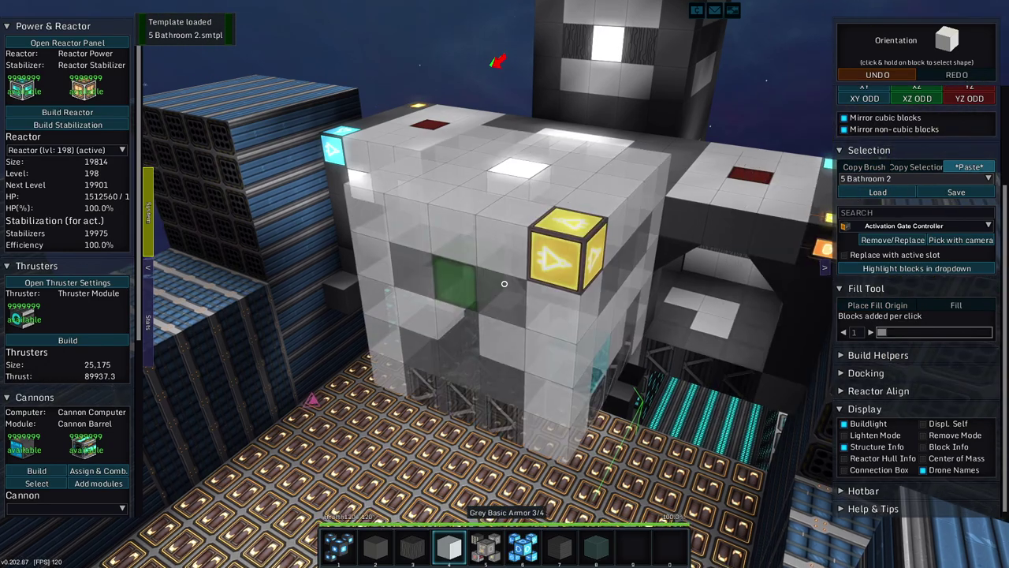
Step: Inspect the Bathroom 2 preview and toggle Paste off and back on
{"action": "key", "text": "w"}
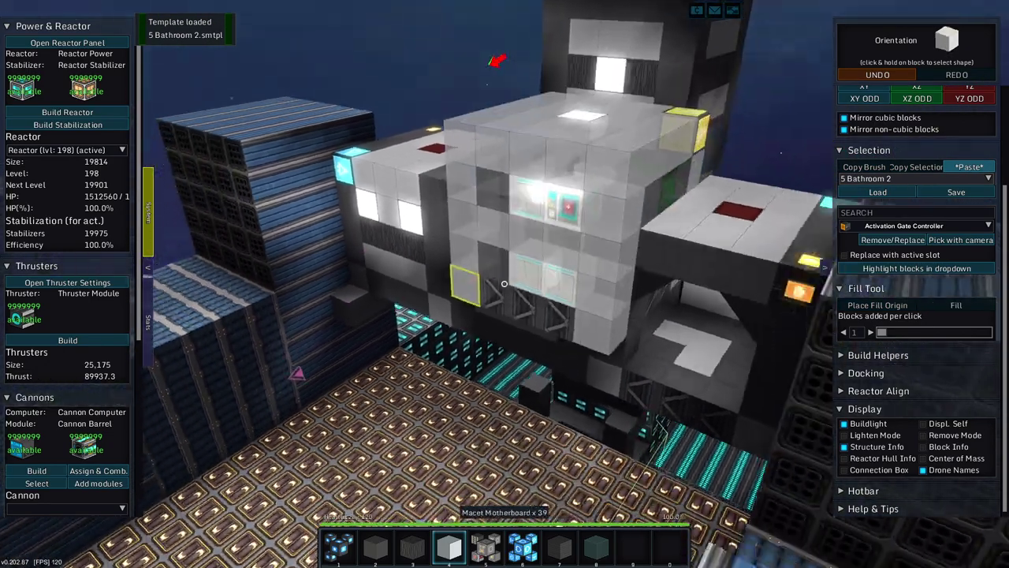
{"action": "key", "text": "s"}
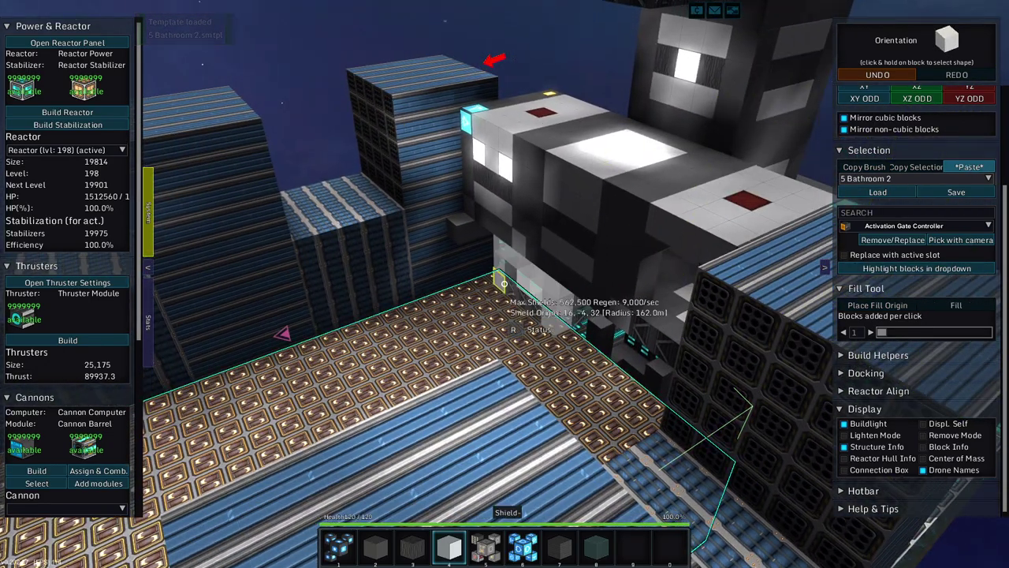
{"action": "key", "text": "w"}
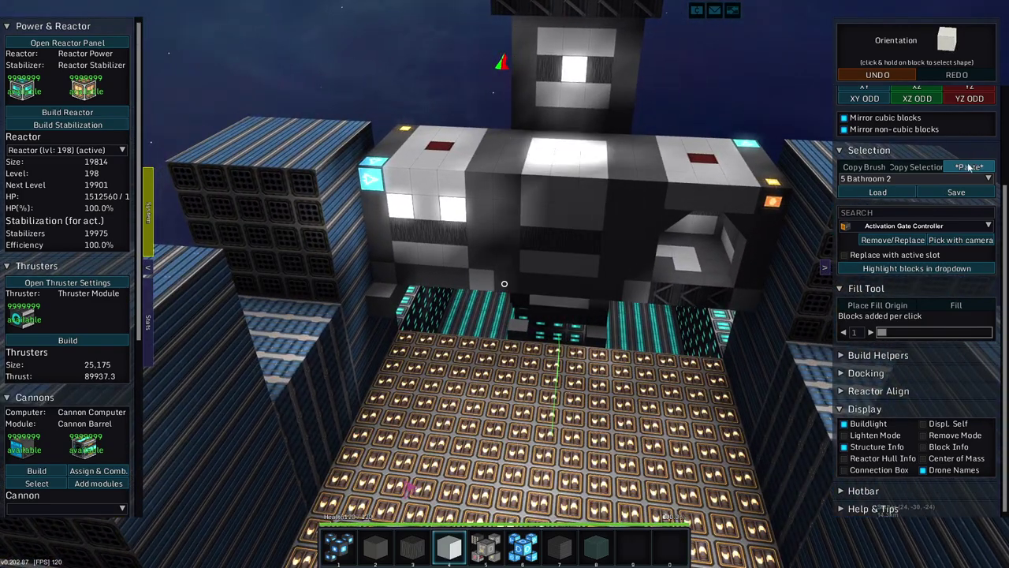
{"action": "left_click", "coordinate": [969, 168]}
{"action": "key", "text": "w"}
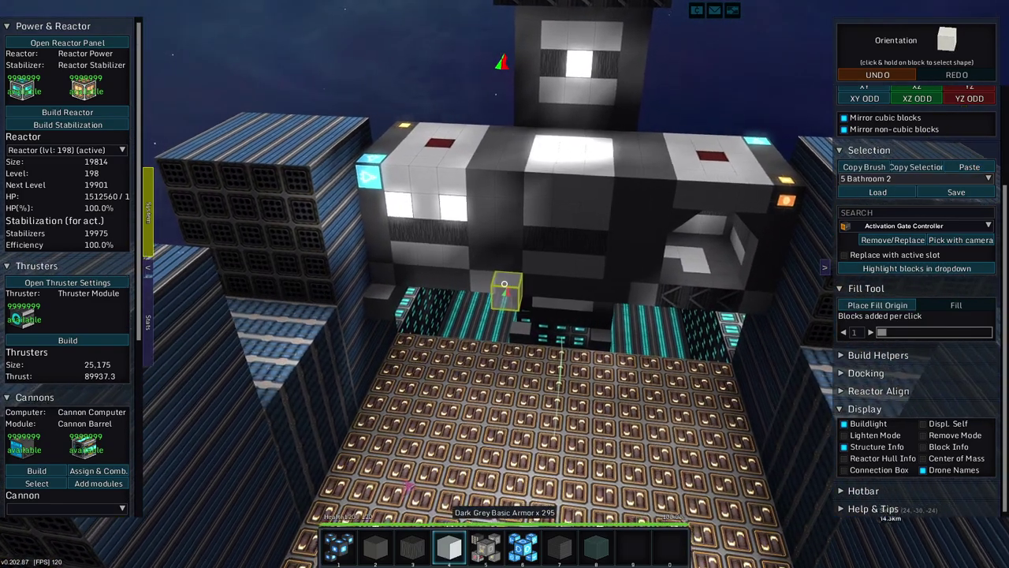
{"action": "scroll", "coordinate": [915, 192], "scroll_direction": "up", "scroll_amount": 3}
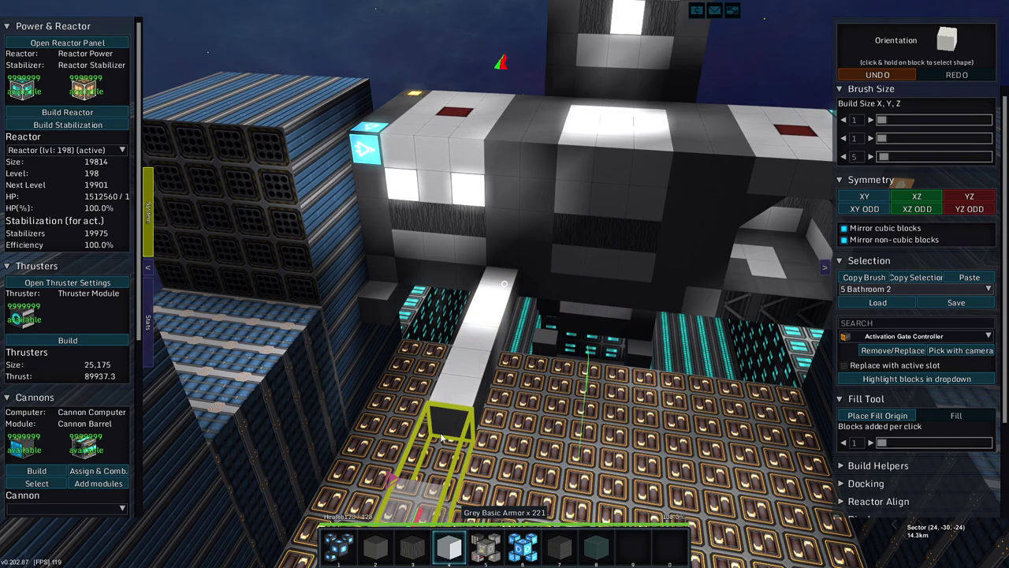
{"action": "left_click", "coordinate": [968, 277]}
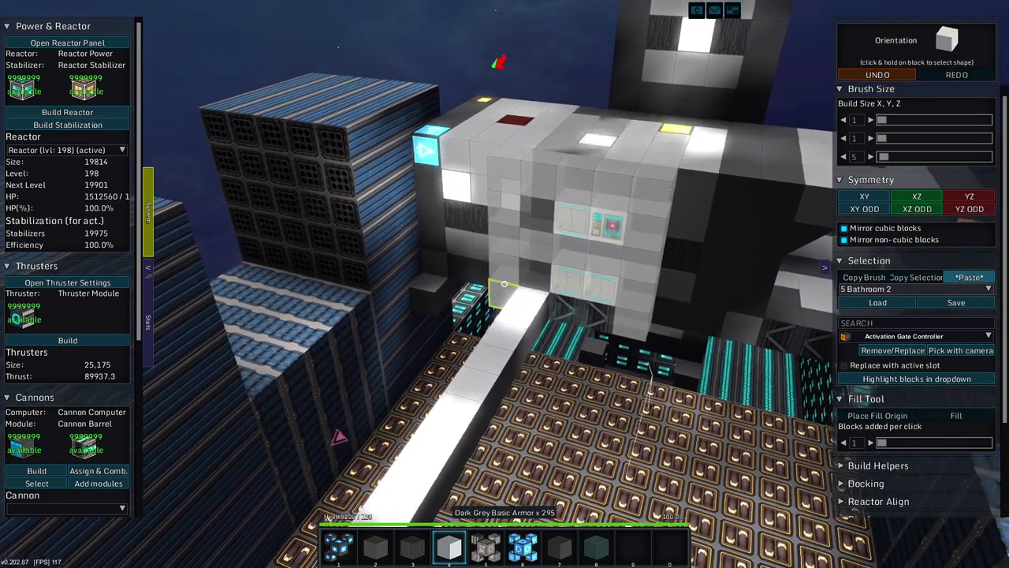
{"action": "key", "text": "s"}
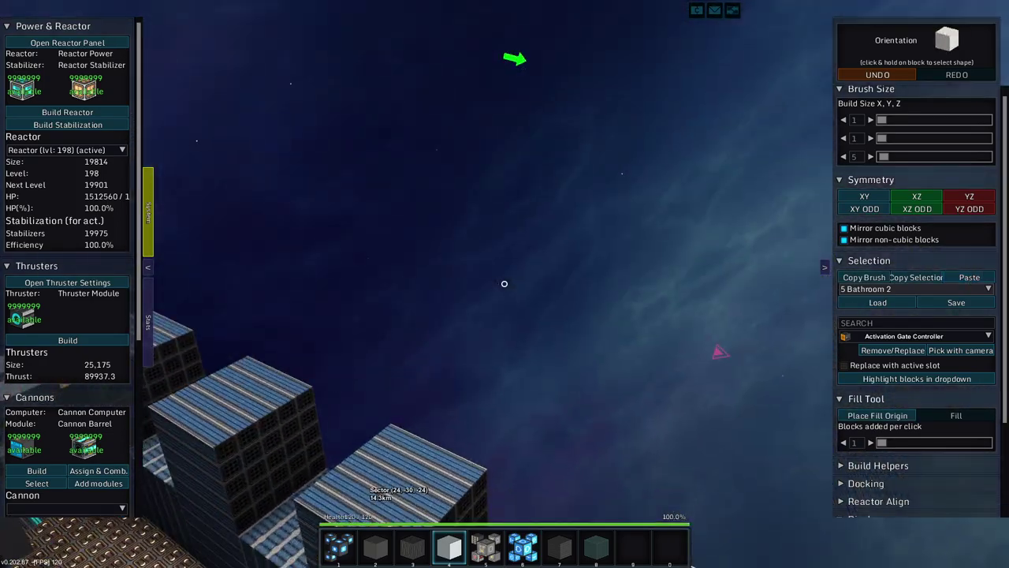
Step: Fly through the 608 Cutter's interior in build mode, then exit to astronaut view facing the missile consoles
{"action": "key", "text": "q"}
{"action": "key", "text": "f"}
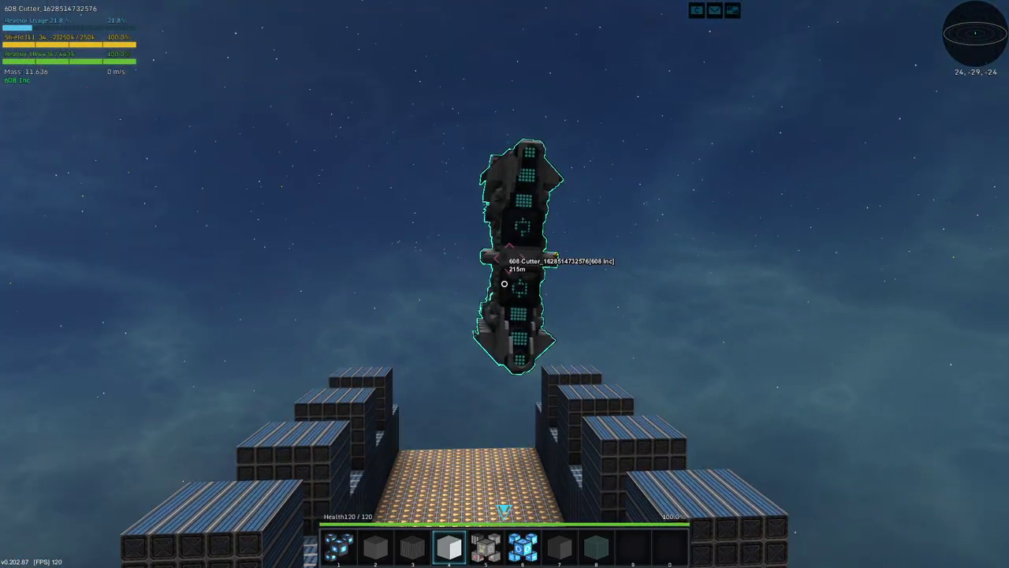
{"action": "key", "text": "space"}
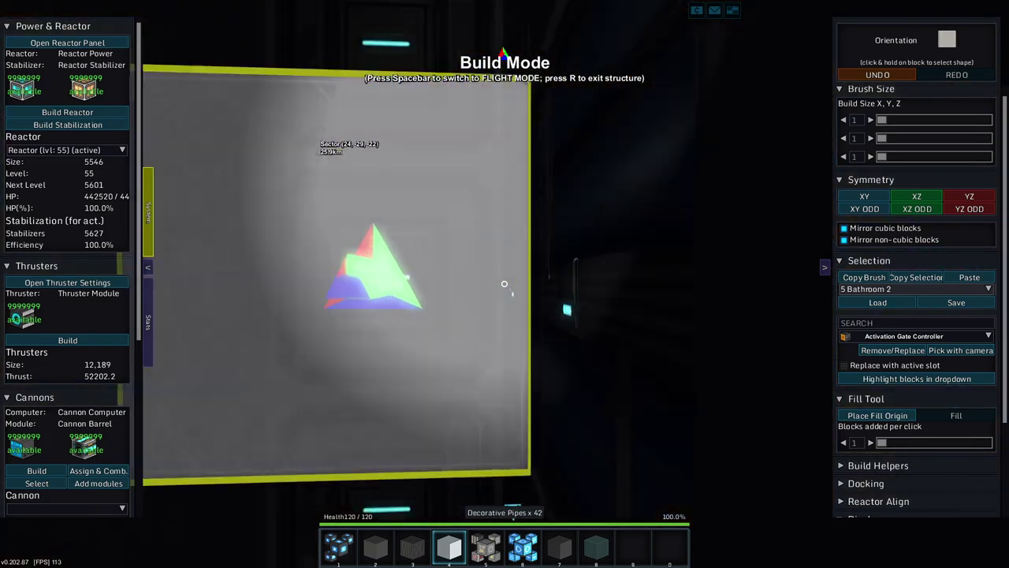
{"action": "key", "text": "w"}
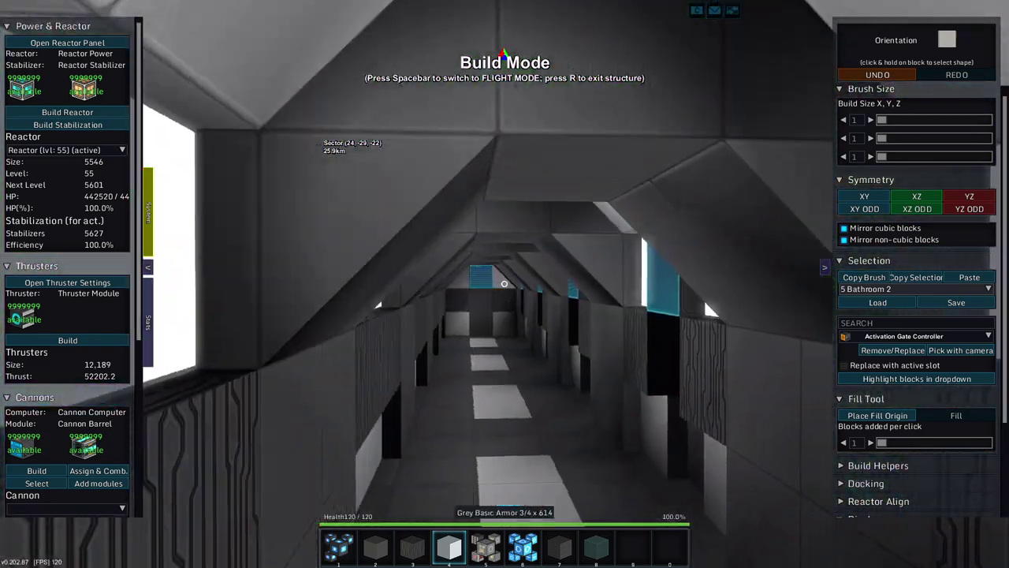
{"action": "key", "text": "w"}
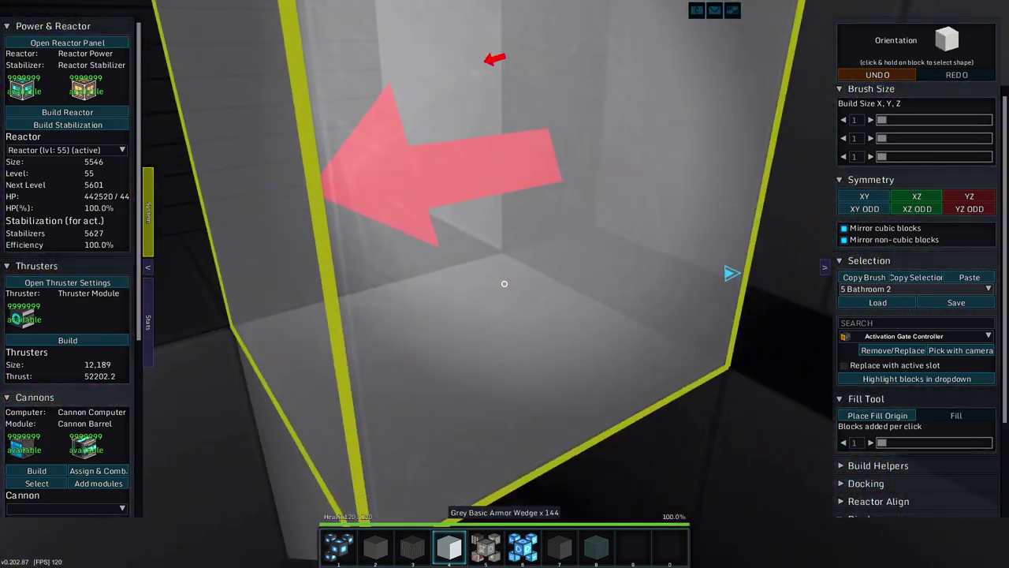
{"action": "key", "text": "w"}
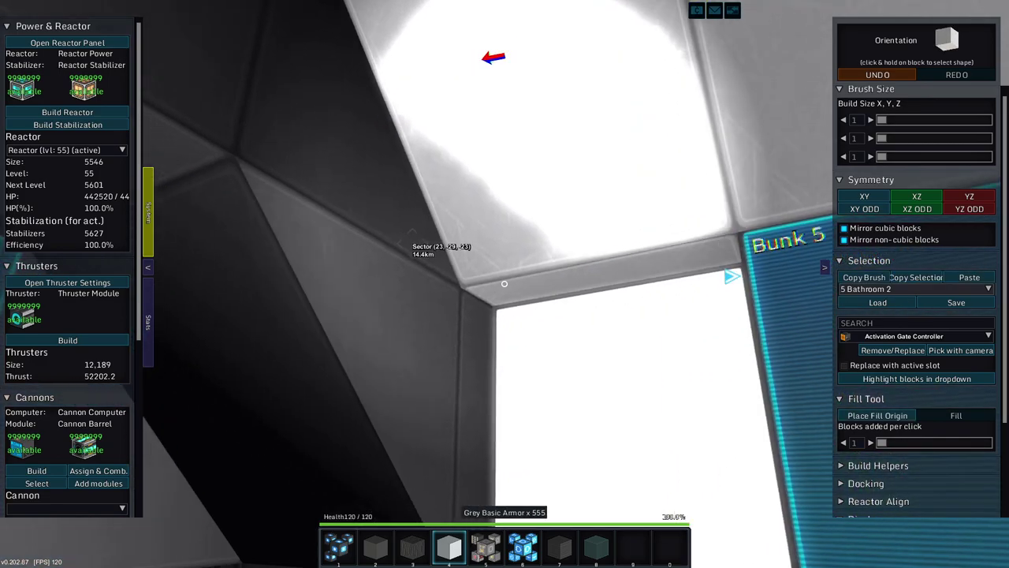
{"action": "key", "text": "r"}
{"action": "key", "text": "r"}
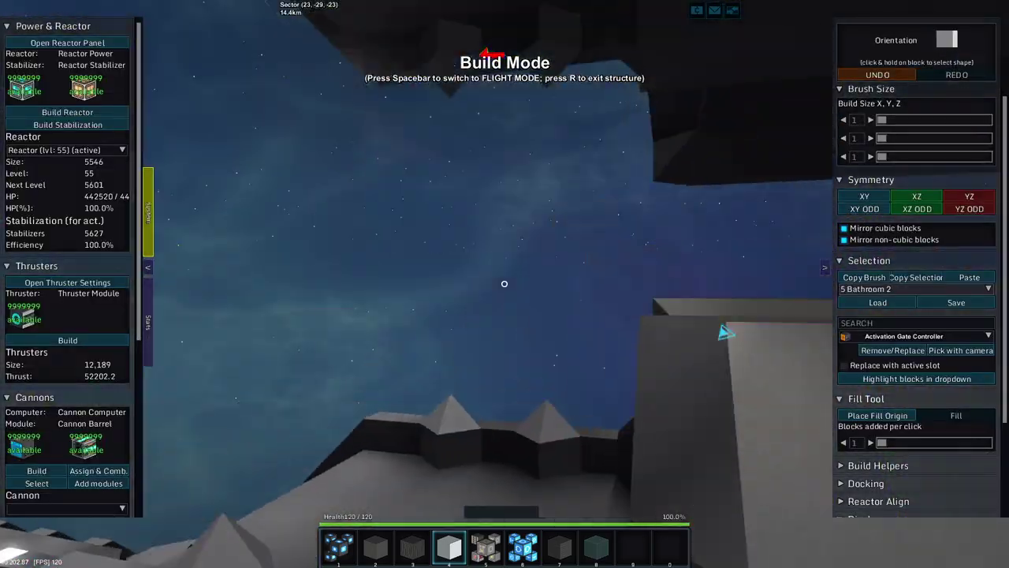
{"action": "scroll", "coordinate": [504, 284], "scroll_direction": "down", "scroll_amount": 5}
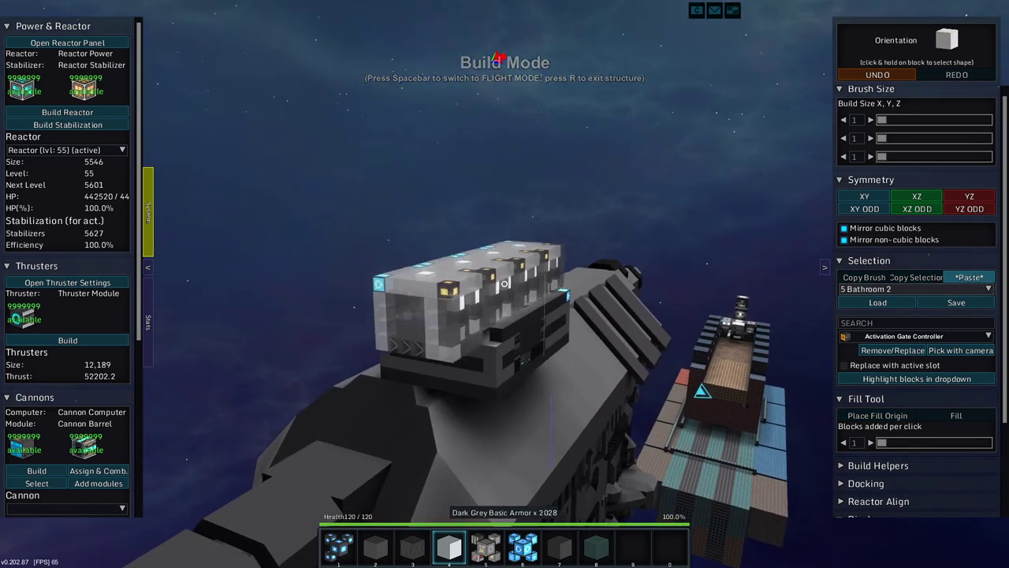
Step: Walk into the ship up to the missile computer consoles and re-enter build mode
{"action": "key", "text": "d"}
{"action": "key", "text": "w"}
{"action": "key", "text": "r"}
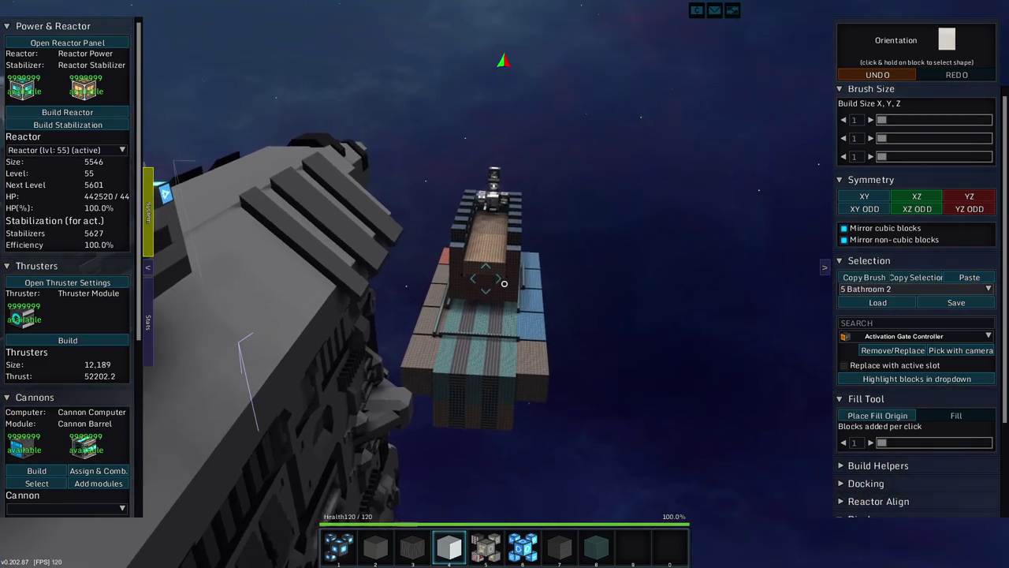
{"action": "key", "text": "w"}
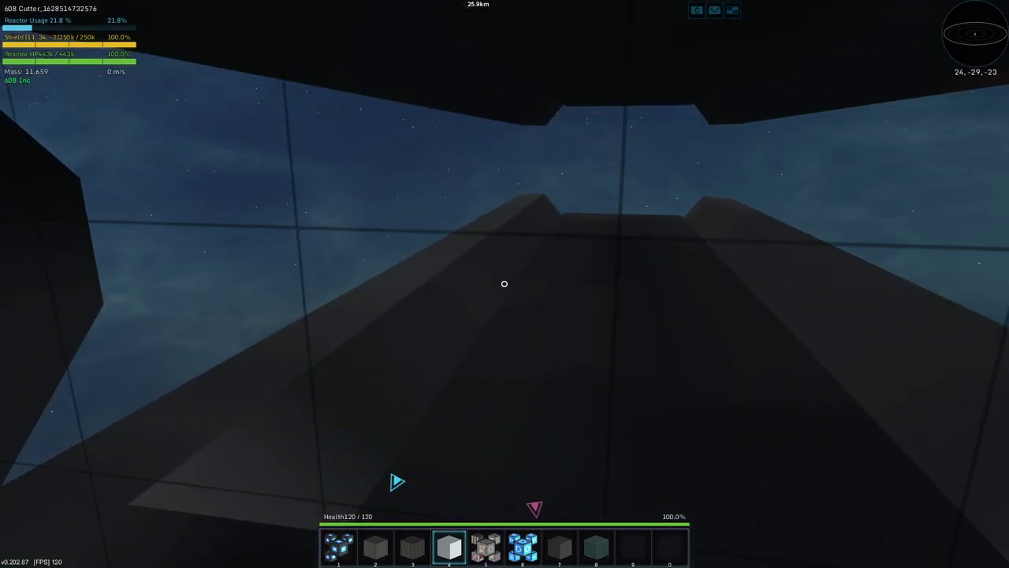
{"action": "key", "text": "w"}
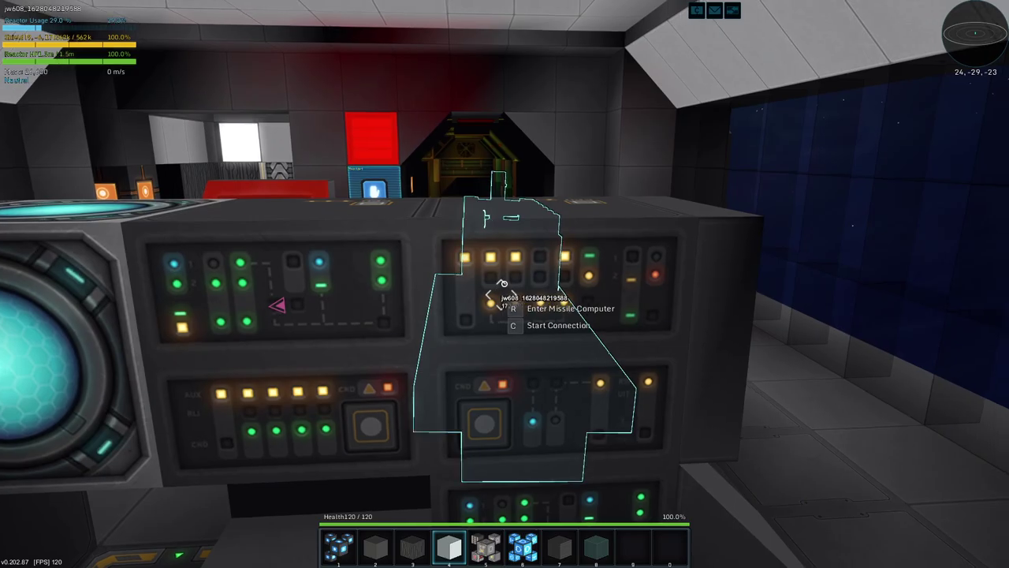
{"action": "key", "text": "r"}
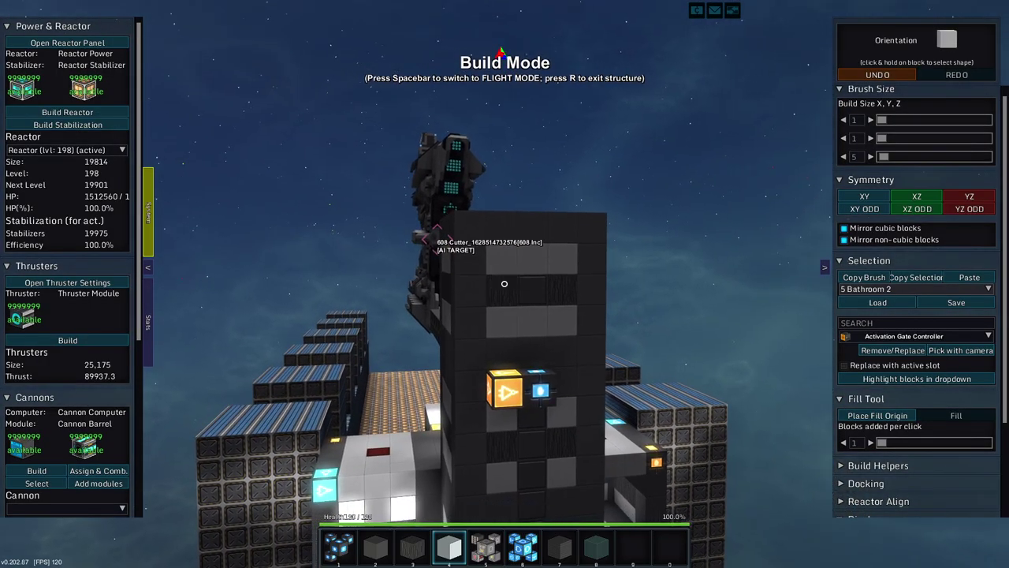
Step: Copy a hallway wall column, with Corner 1 at the floor grid and Corner 2 at the white roof
{"action": "left_click", "coordinate": [952, 277]}
{"action": "key", "text": "w"}
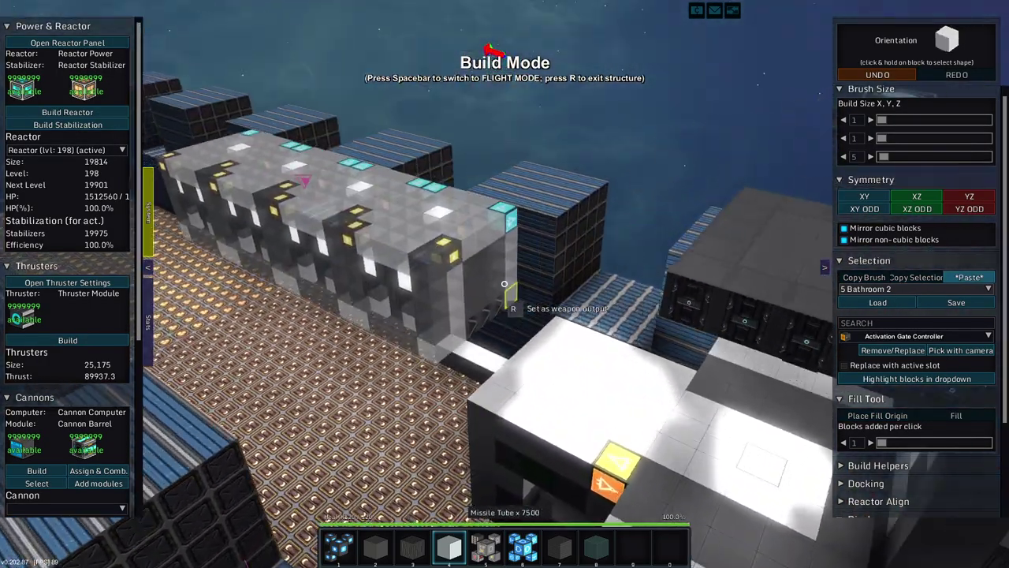
{"action": "key", "text": "s"}
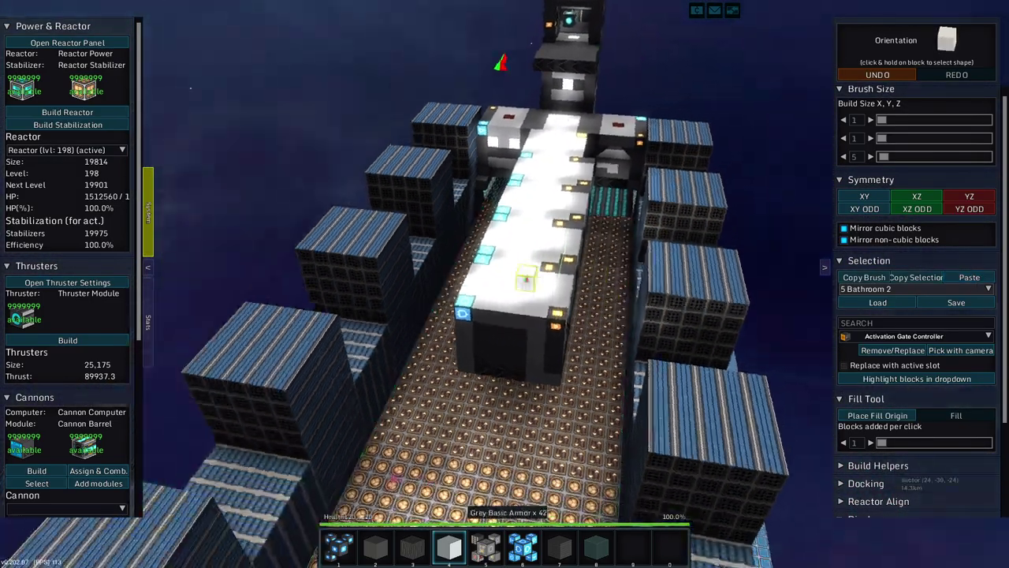
{"action": "key", "text": "w"}
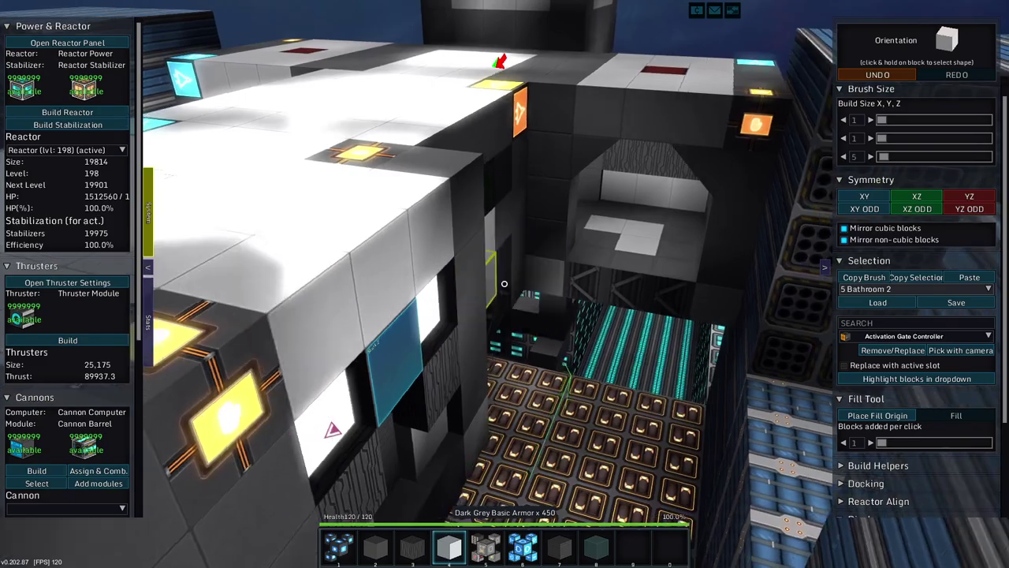
{"action": "key", "text": "s"}
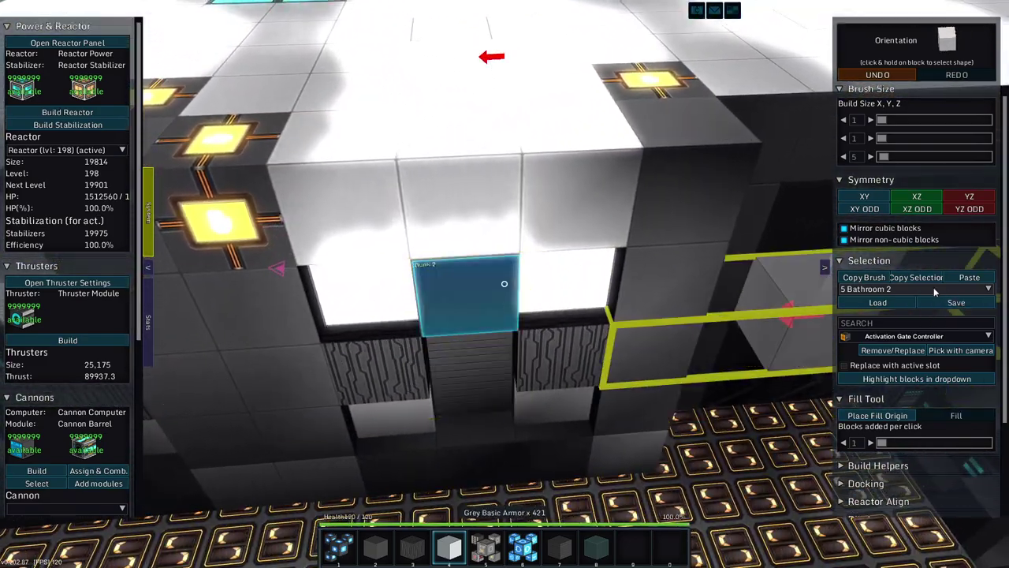
{"action": "key", "text": "s"}
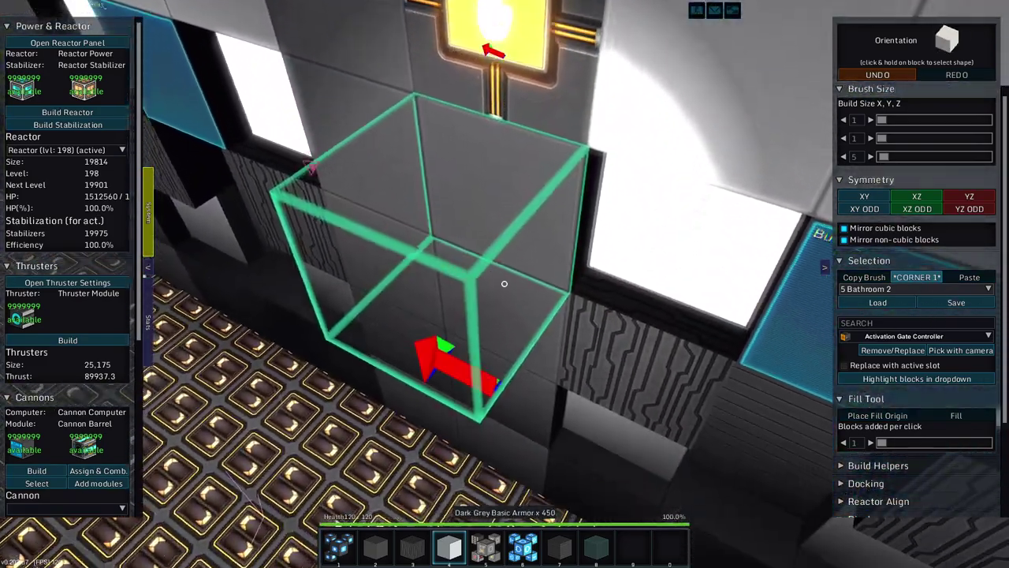
{"action": "key", "text": "w"}
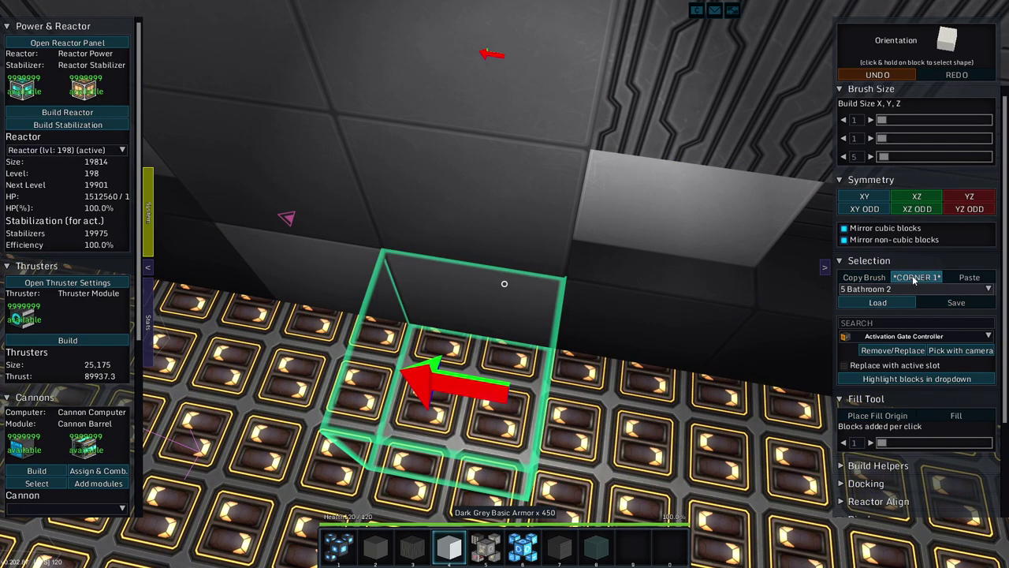
{"action": "key", "text": "w"}
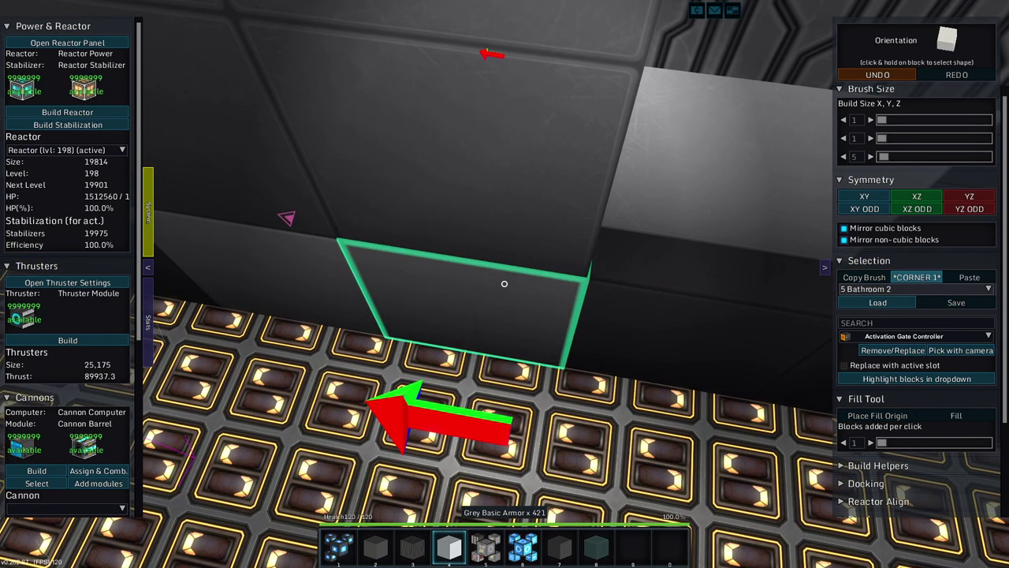
{"action": "left_click", "coordinate": [504, 284]}
{"action": "key", "text": "space"}
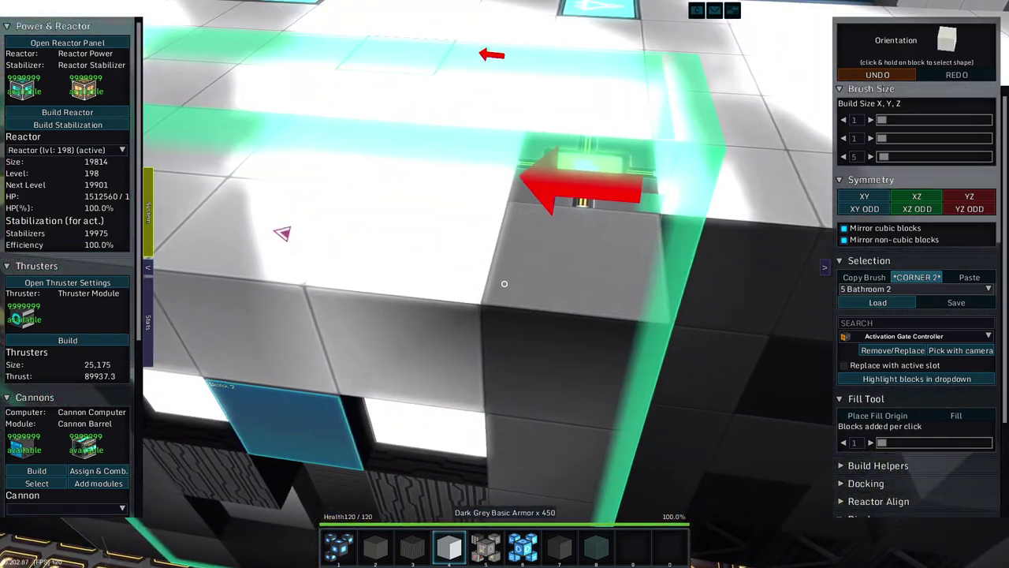
{"action": "left_click", "coordinate": [505, 284]}
Step: Turn on pasting to preview the copied column along the white hallway
{"action": "key", "text": "ctrl"}
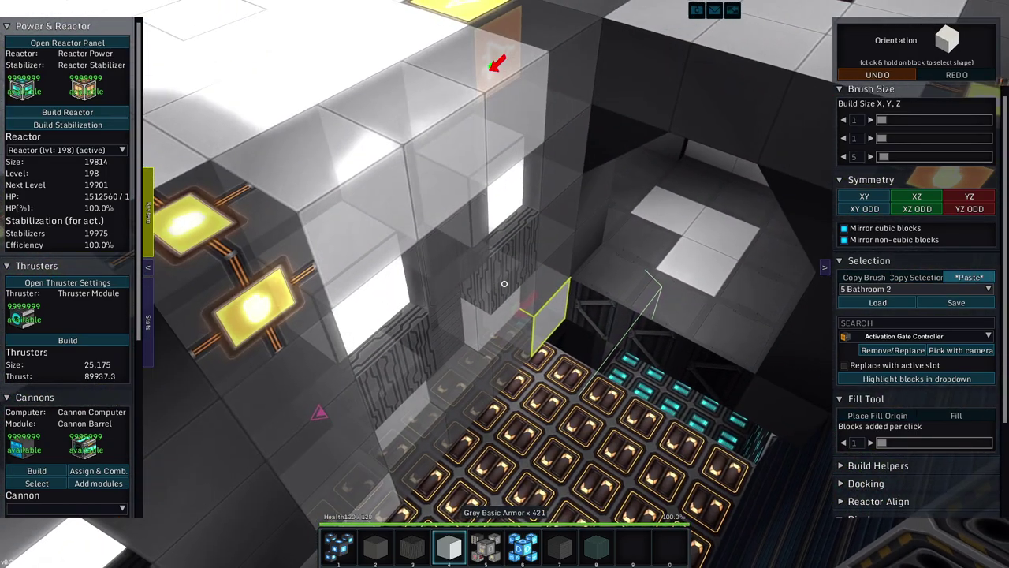
{"action": "key", "text": "space"}
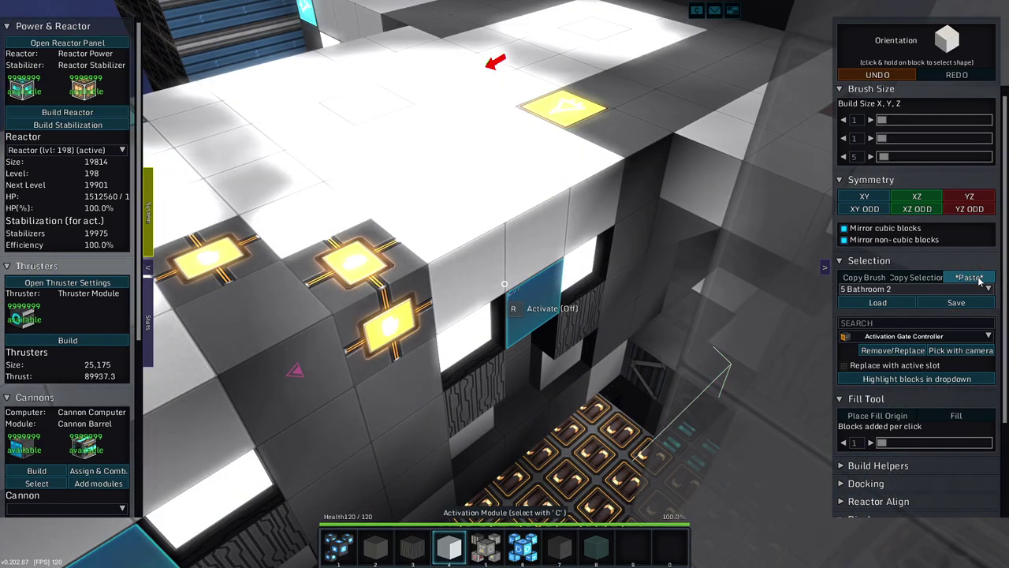
{"action": "left_click", "coordinate": [980, 281]}
{"action": "key", "text": "w"}
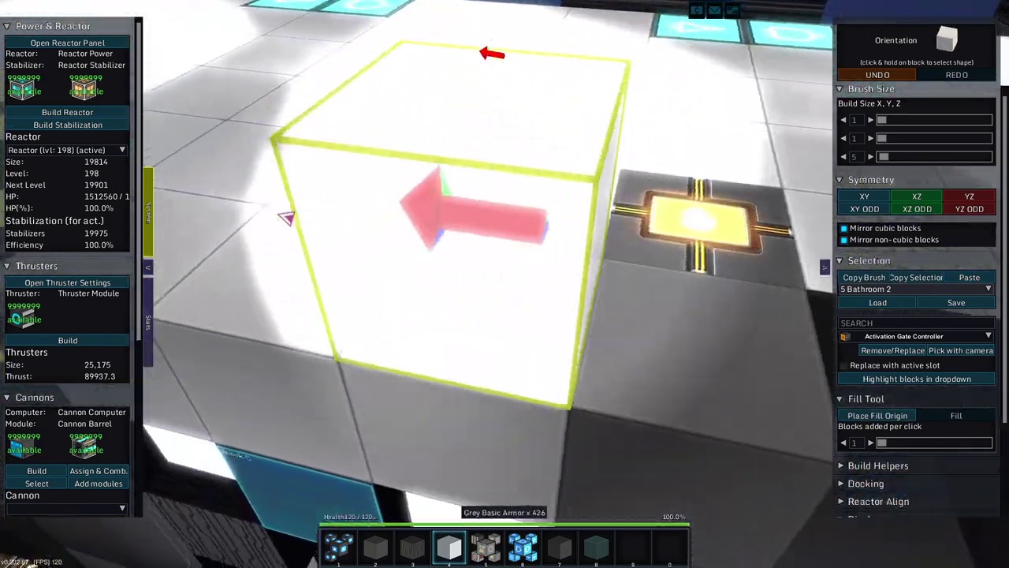
{"action": "key", "text": "s"}
{"action": "key", "text": "w"}
{"action": "key", "text": "s"}
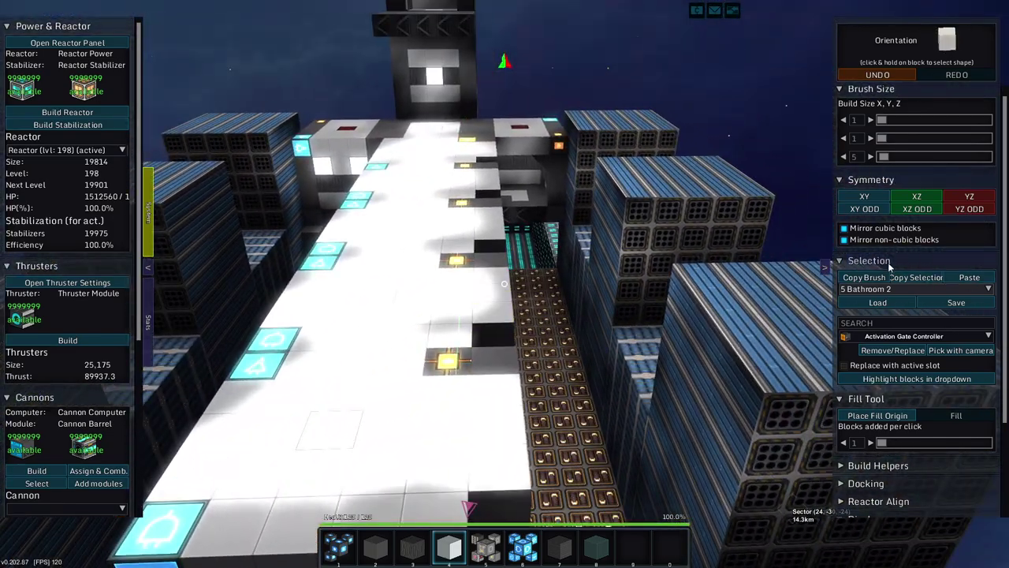
Step: Pick the 5 2.2 Hallway template from the saved templates list and start pasting it
{"action": "left_click", "coordinate": [885, 290]}
{"action": "scroll", "coordinate": [906, 339], "scroll_direction": "up", "scroll_amount": 4}
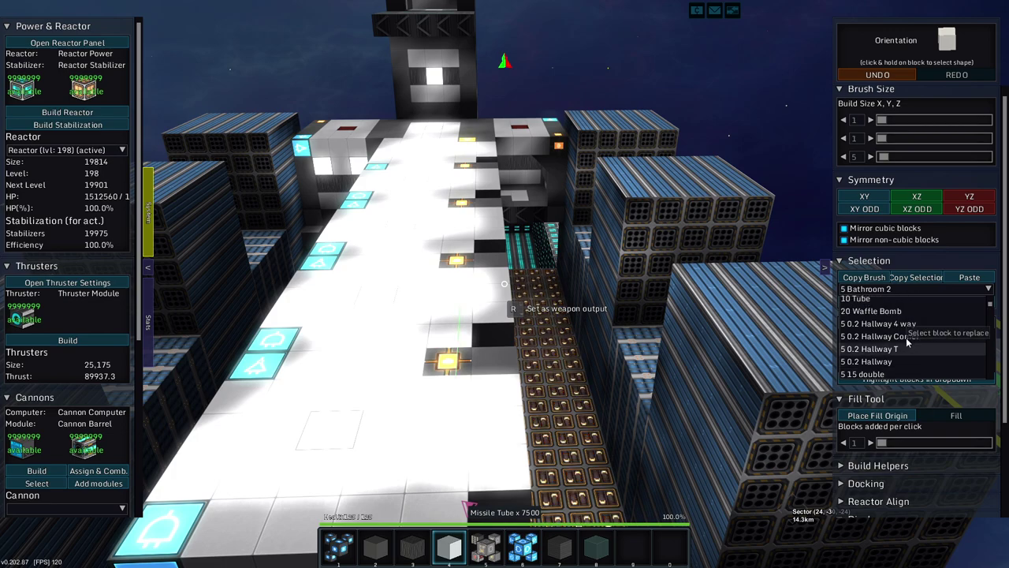
{"action": "scroll", "coordinate": [906, 338], "scroll_direction": "down", "scroll_amount": 3}
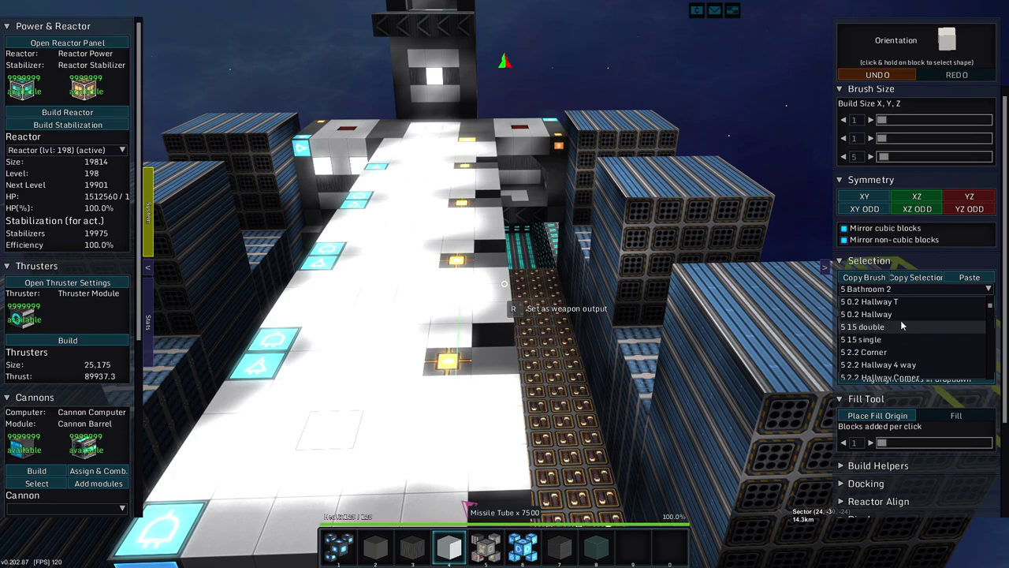
{"action": "scroll", "coordinate": [903, 339], "scroll_direction": "down", "scroll_amount": 2}
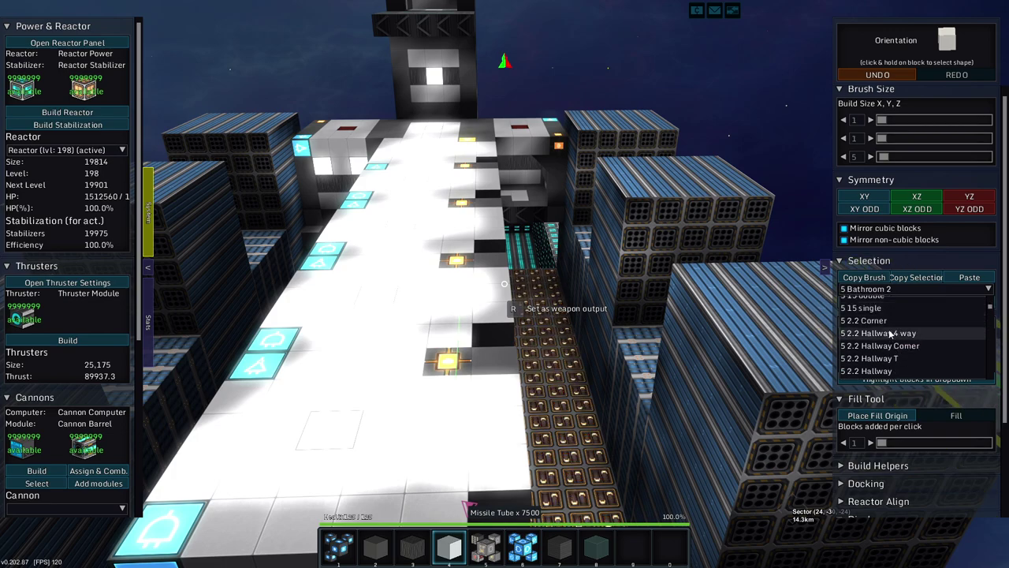
{"action": "left_click", "coordinate": [886, 370]}
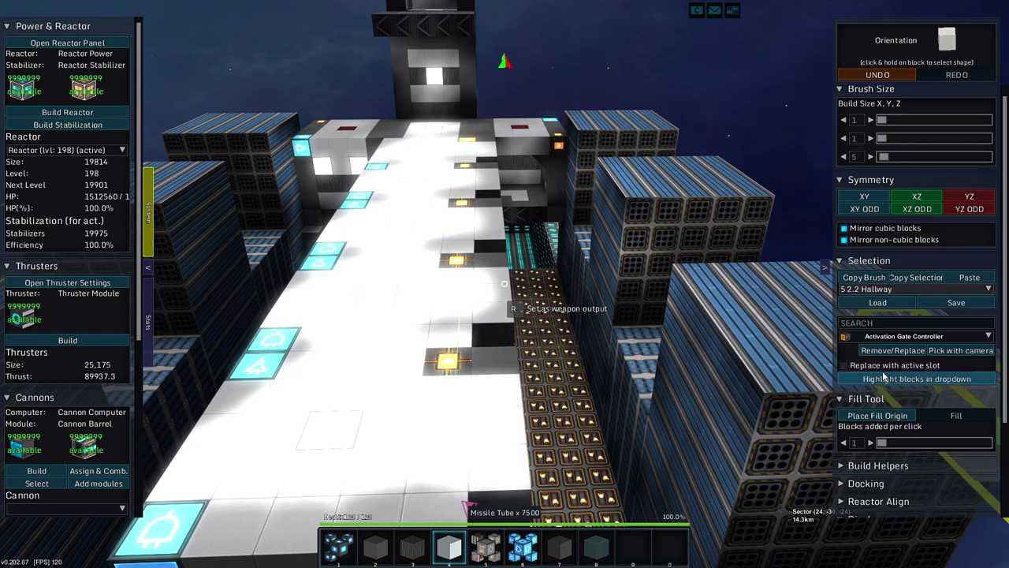
{"action": "left_click", "coordinate": [953, 282]}
Step: Place the 5 2.2 Hallway template as a white-roofed section over the missile-tube floor
{"action": "key", "text": "d"}
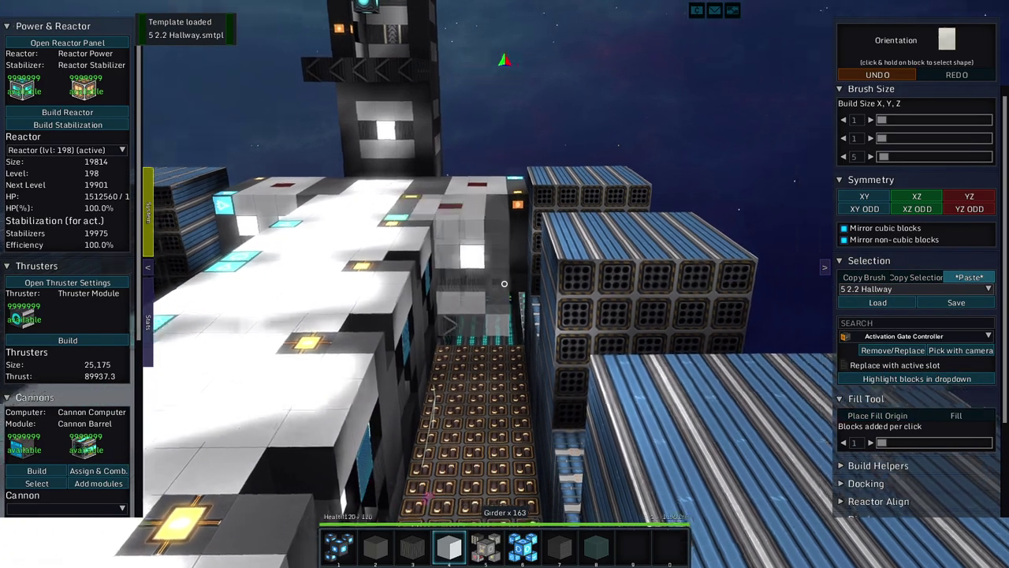
{"action": "key", "text": "w"}
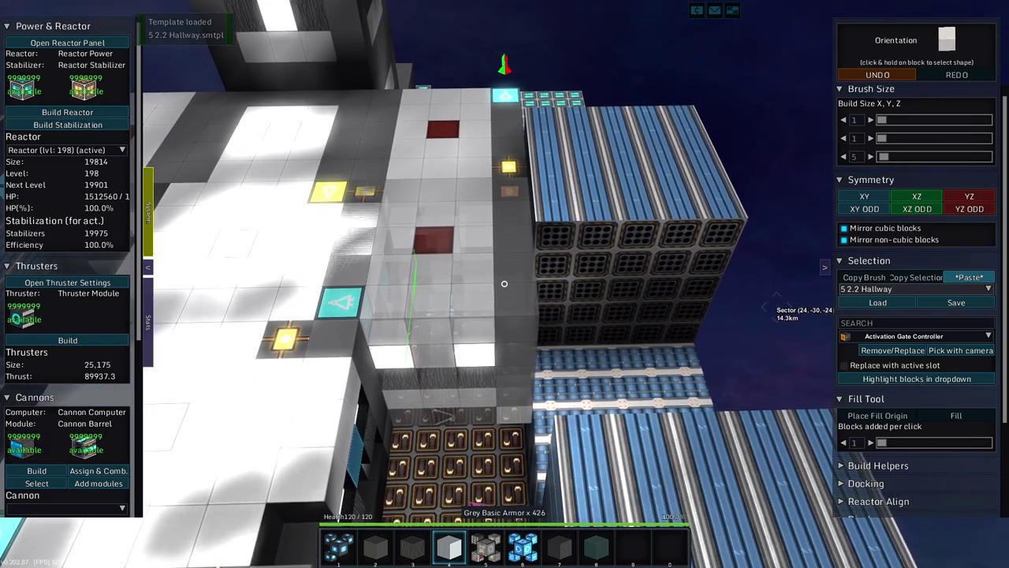
{"action": "key", "text": "s"}
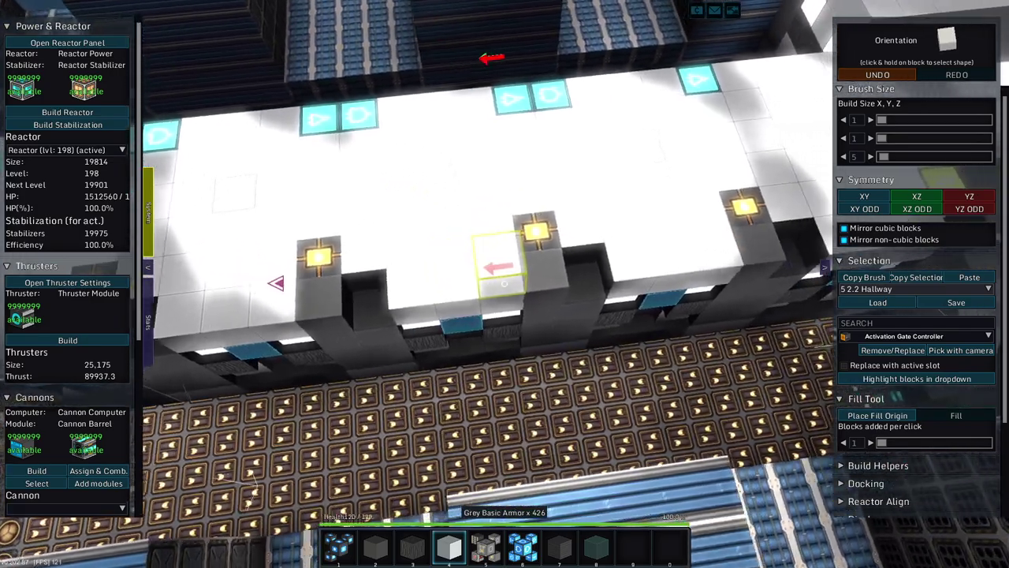
{"action": "left_click", "coordinate": [504, 282]}
{"action": "key", "text": "a"}
{"action": "key", "text": "s"}
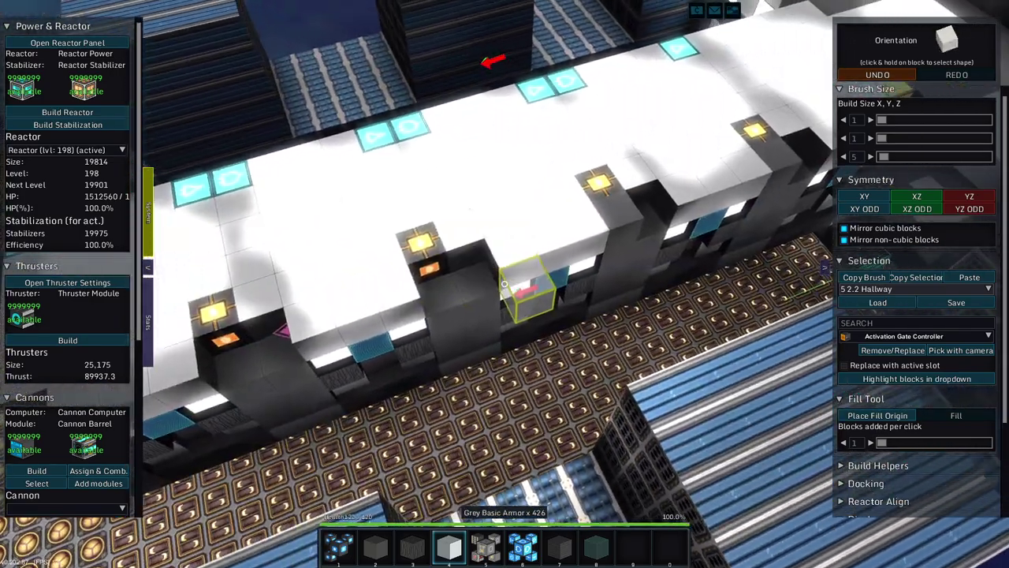
{"action": "key", "text": "d"}
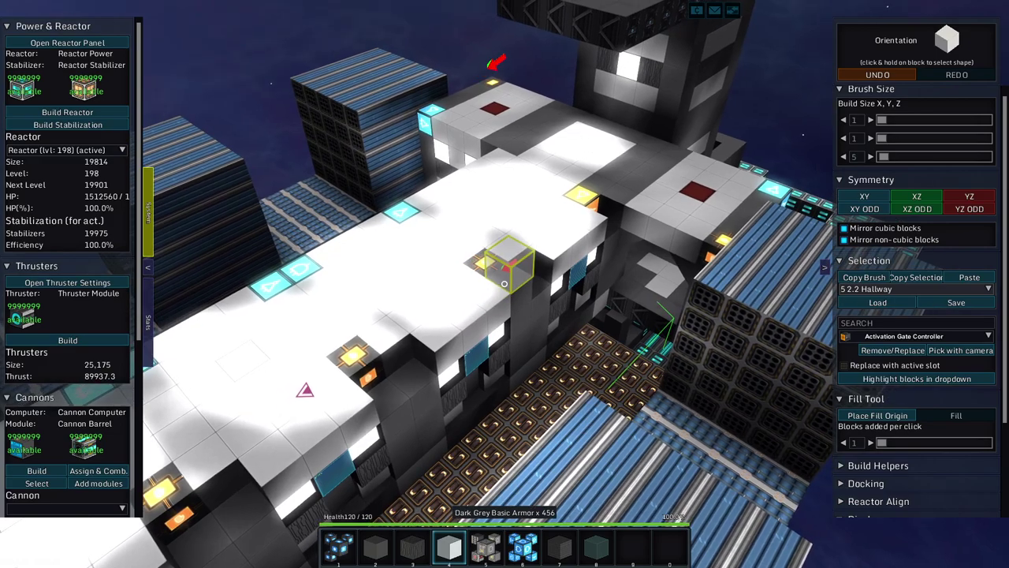
{"action": "left_click", "coordinate": [971, 276]}
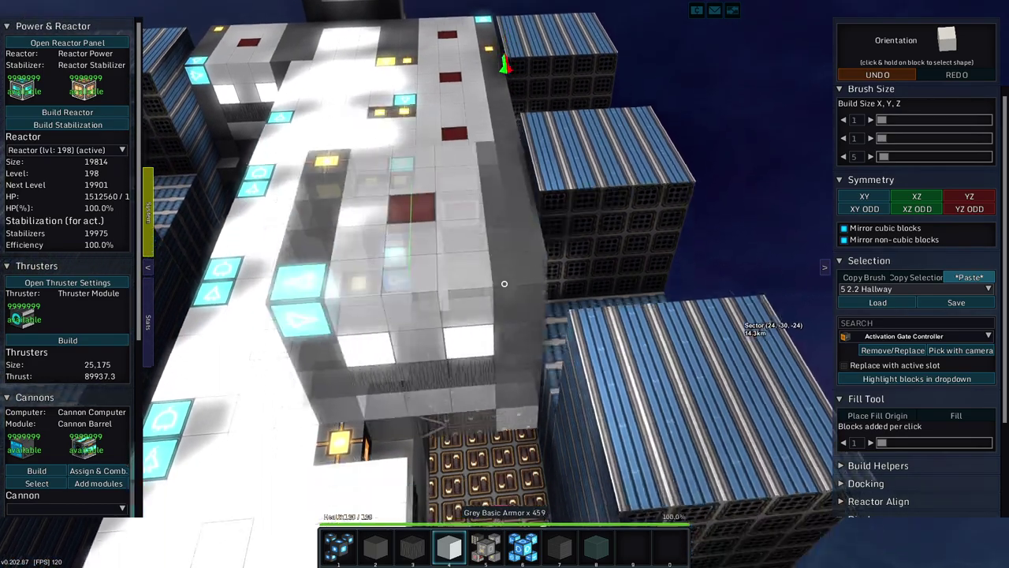
{"action": "key", "text": "w"}
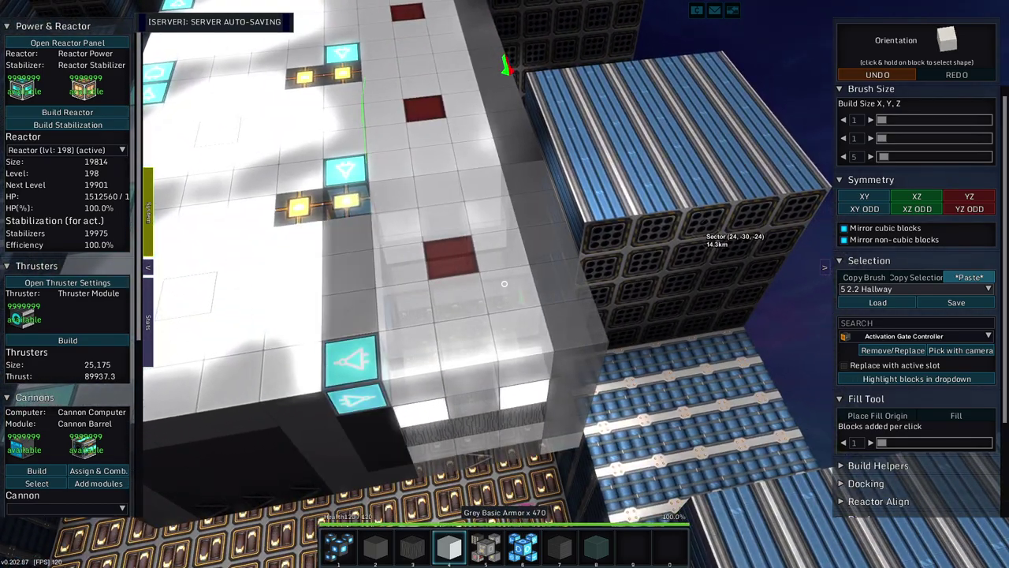
{"action": "key", "text": "w"}
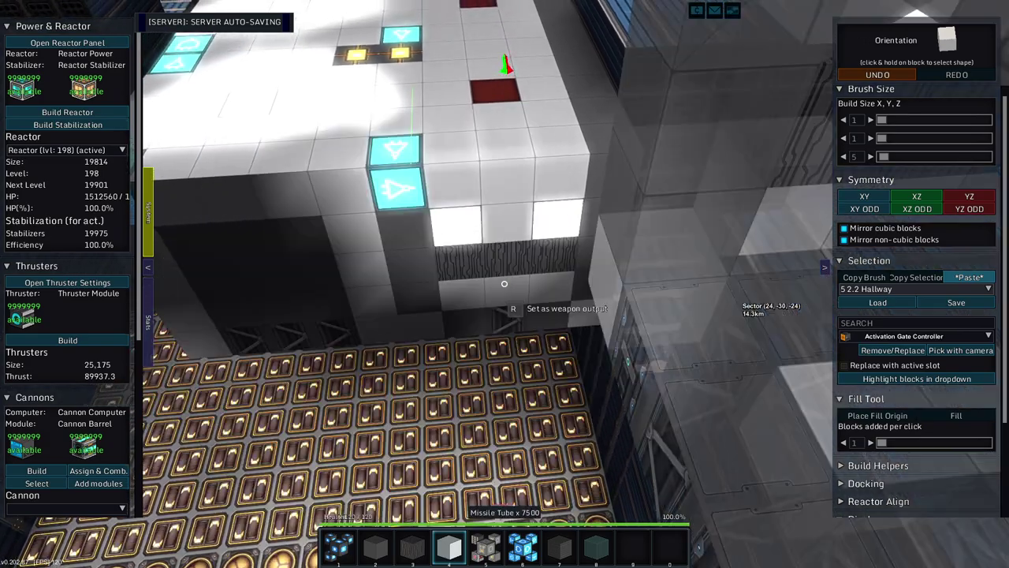
{"action": "key", "text": "s"}
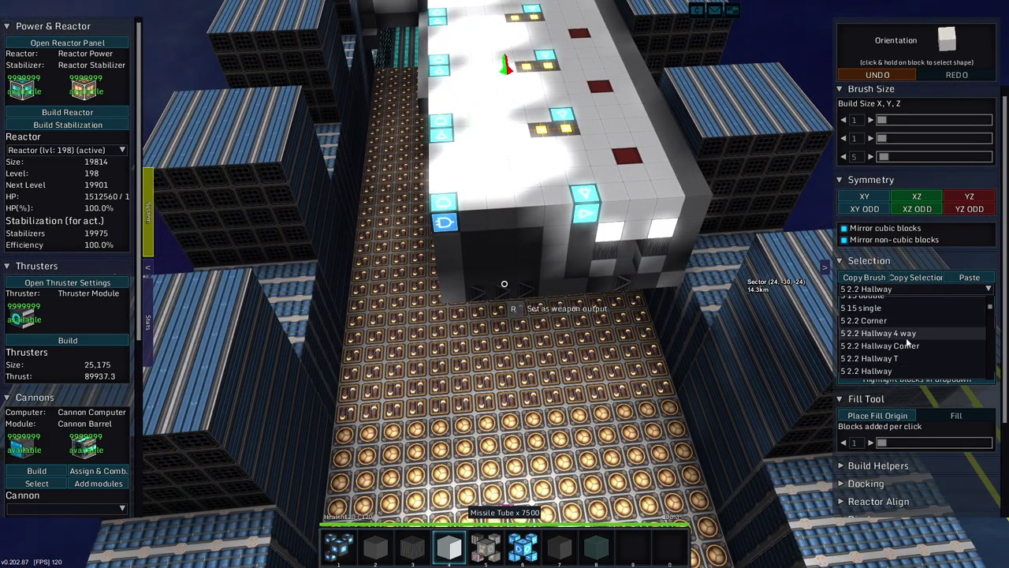
Step: Load the 5 2x3 Common template and preview its placement inside the ship
{"action": "scroll", "coordinate": [907, 338], "scroll_direction": "down", "scroll_amount": 4}
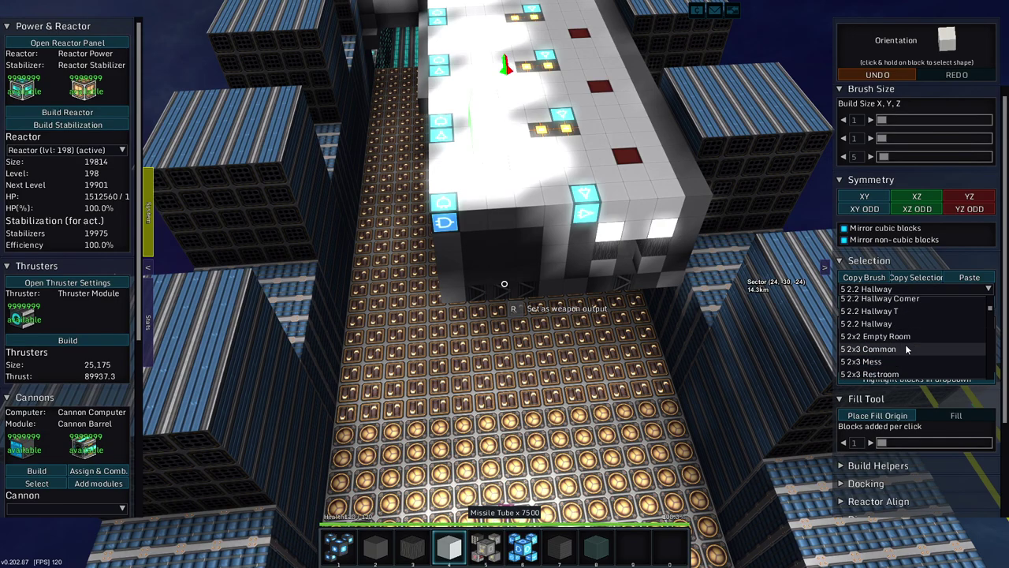
{"action": "left_click", "coordinate": [907, 350]}
{"action": "left_click", "coordinate": [969, 277]}
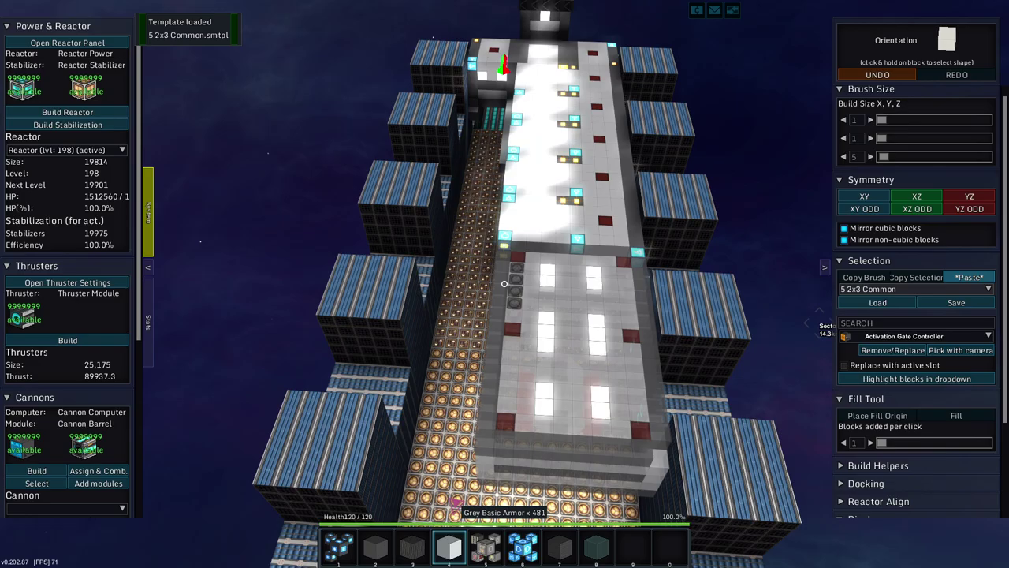
{"action": "key", "text": "w"}
{"action": "key", "text": "w"}
{"action": "key", "text": "w"}
{"action": "key", "text": "w"}
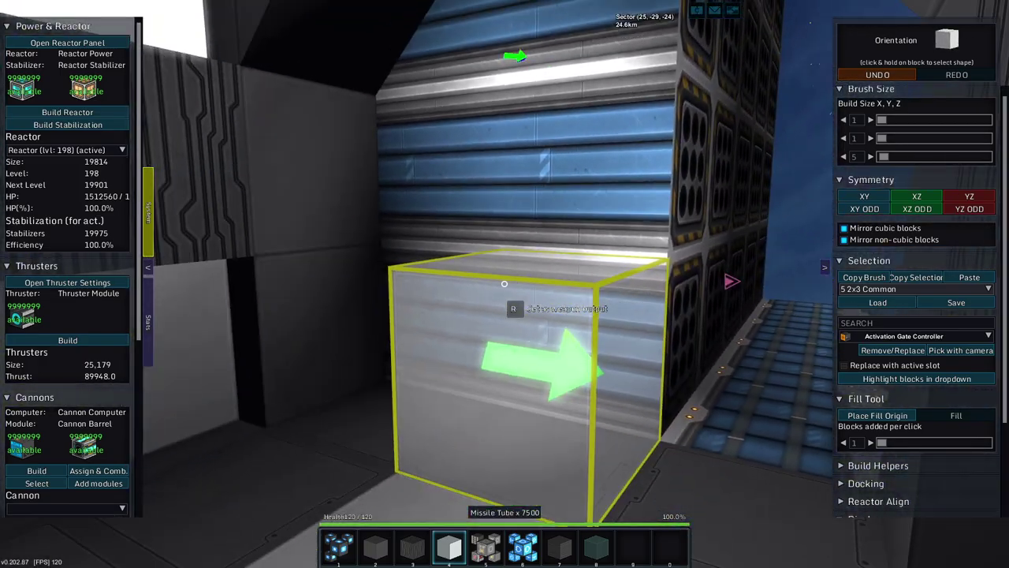
{"action": "key", "text": "w"}
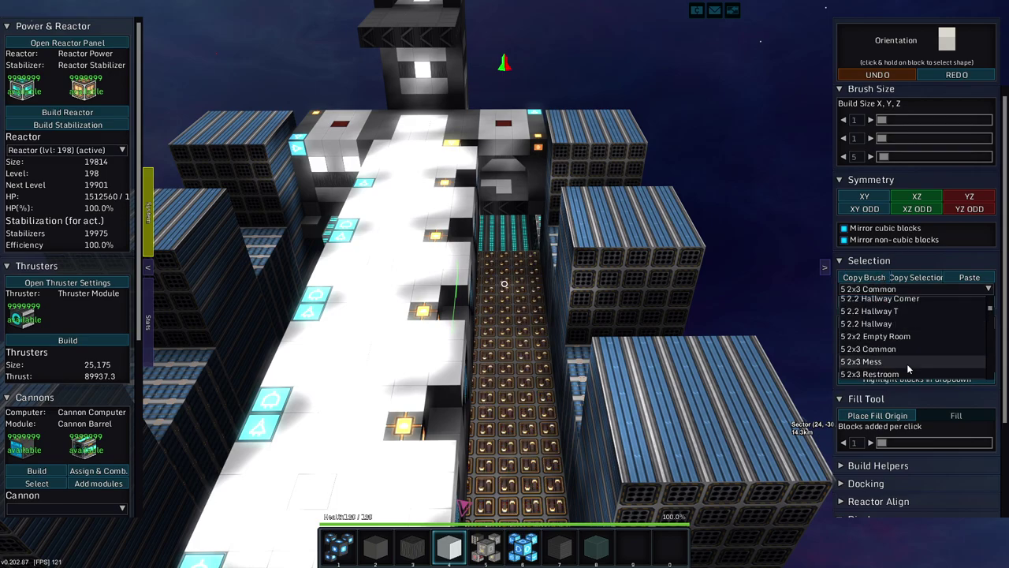
Step: Switch back to the 5 2.2 Hallway template and survey the reactor floor and thruster wall
{"action": "left_click", "coordinate": [892, 332]}
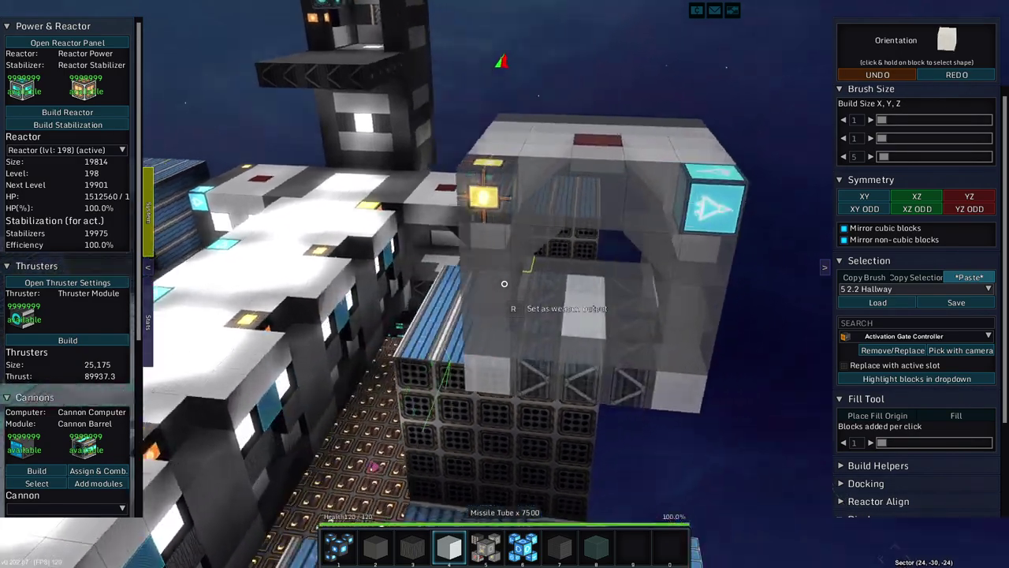
{"action": "key", "text": "w"}
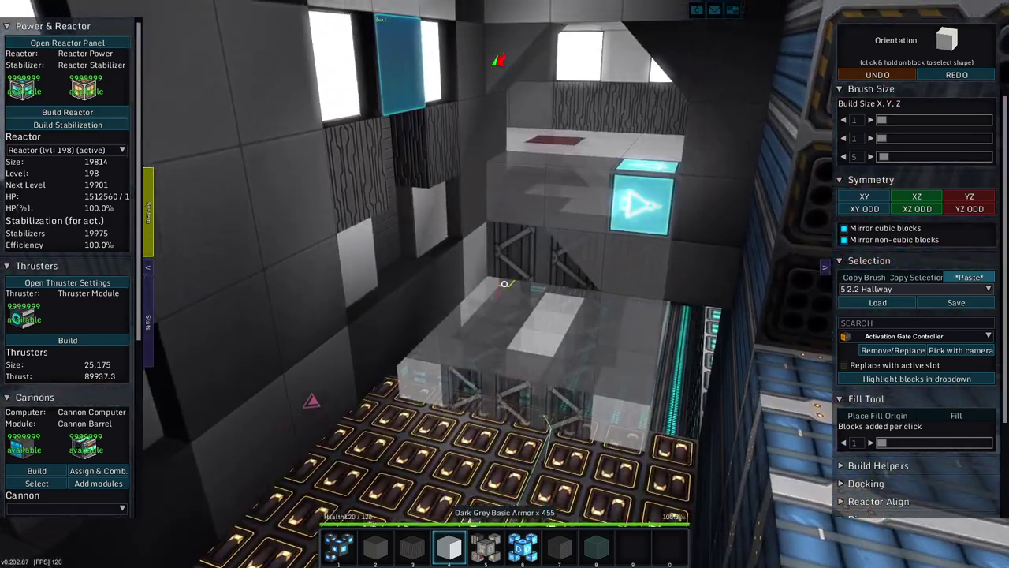
{"action": "key", "text": "w"}
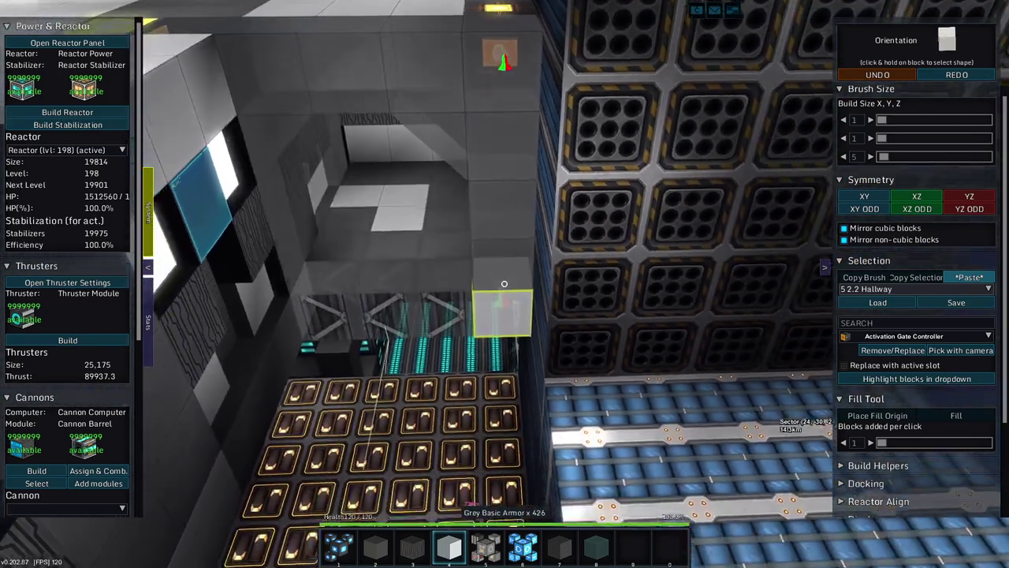
{"action": "key", "text": "s"}
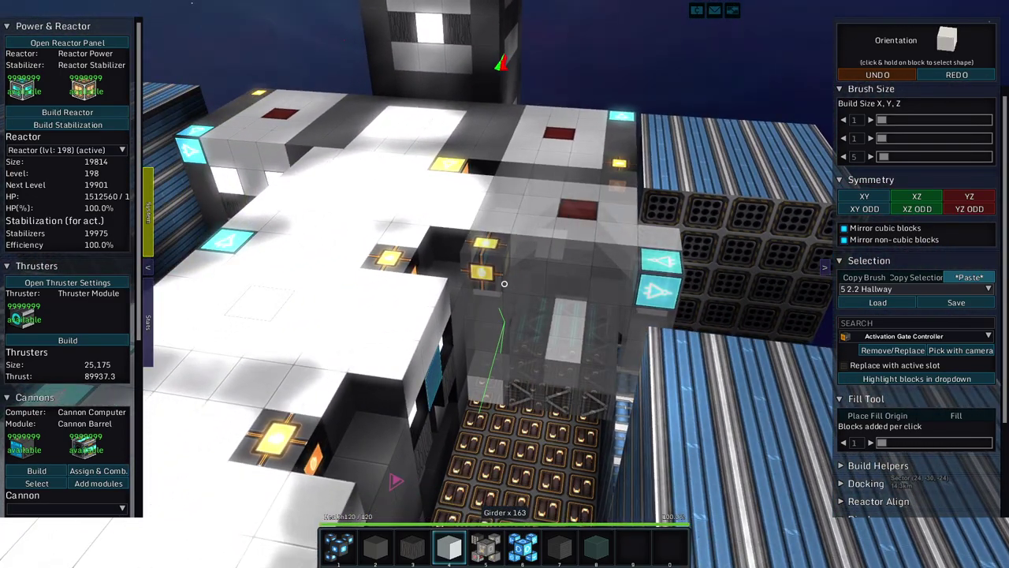
{"action": "key", "text": "w"}
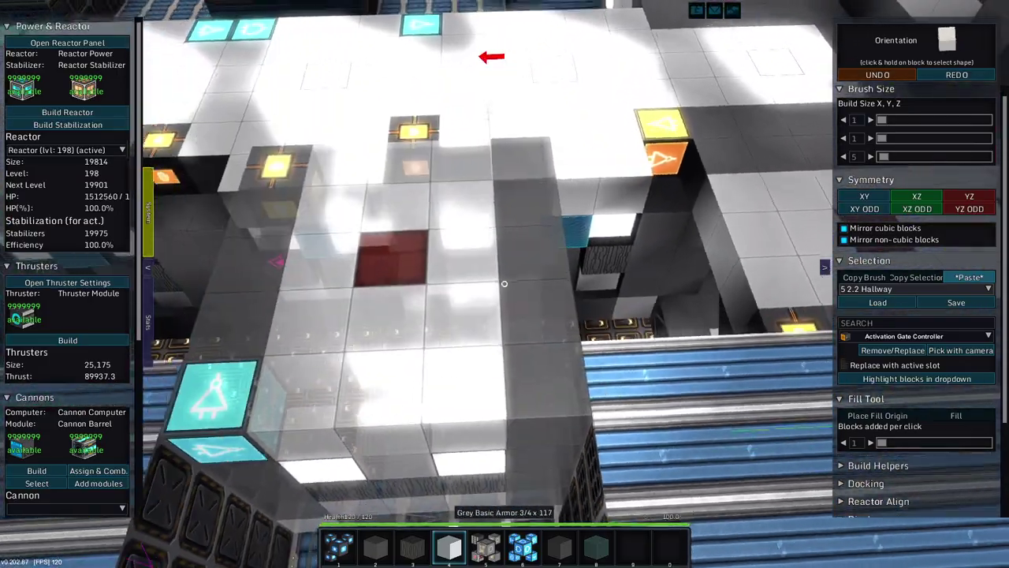
{"action": "key", "text": "w"}
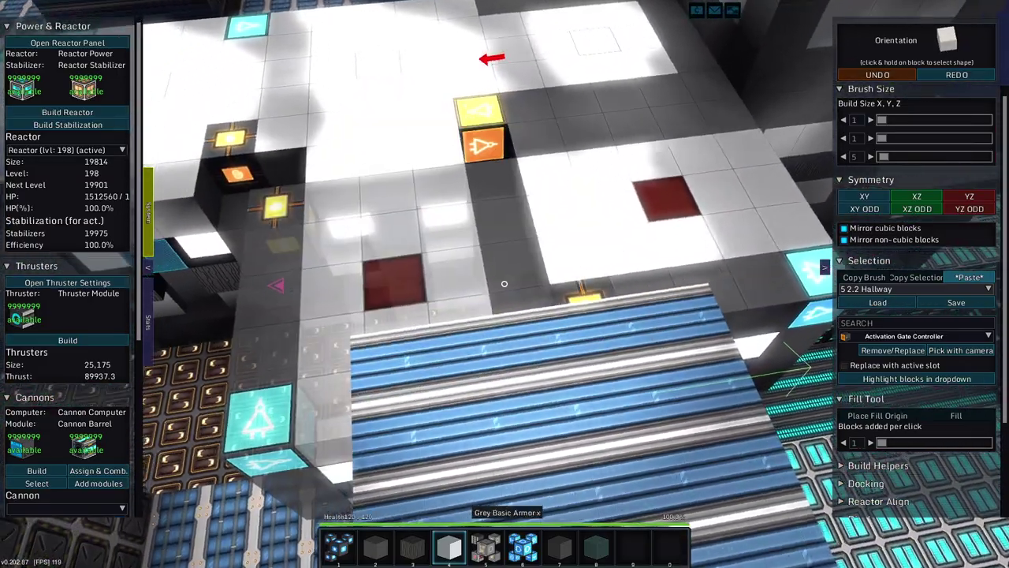
{"action": "key", "text": "s"}
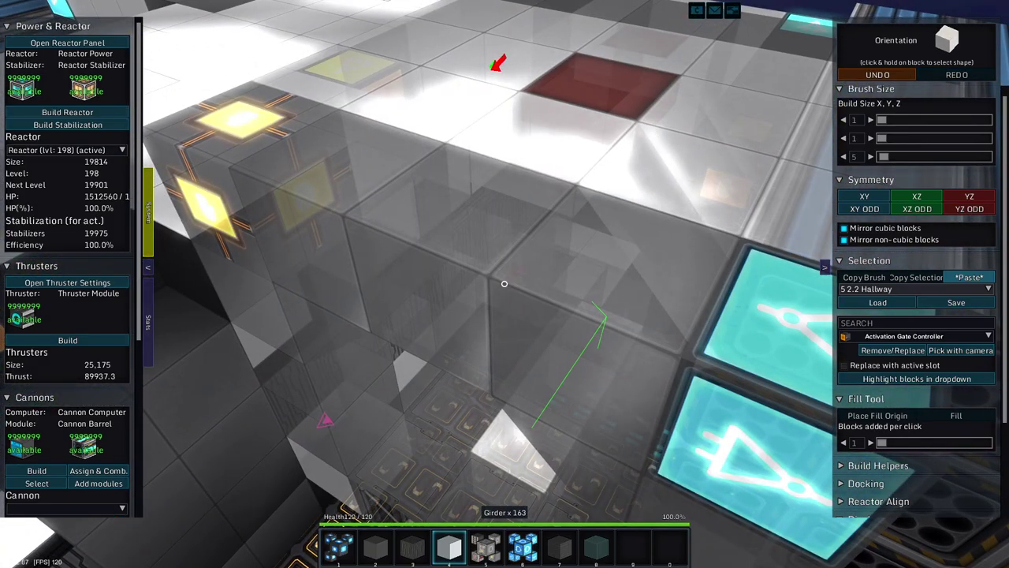
{"action": "key", "text": "s"}
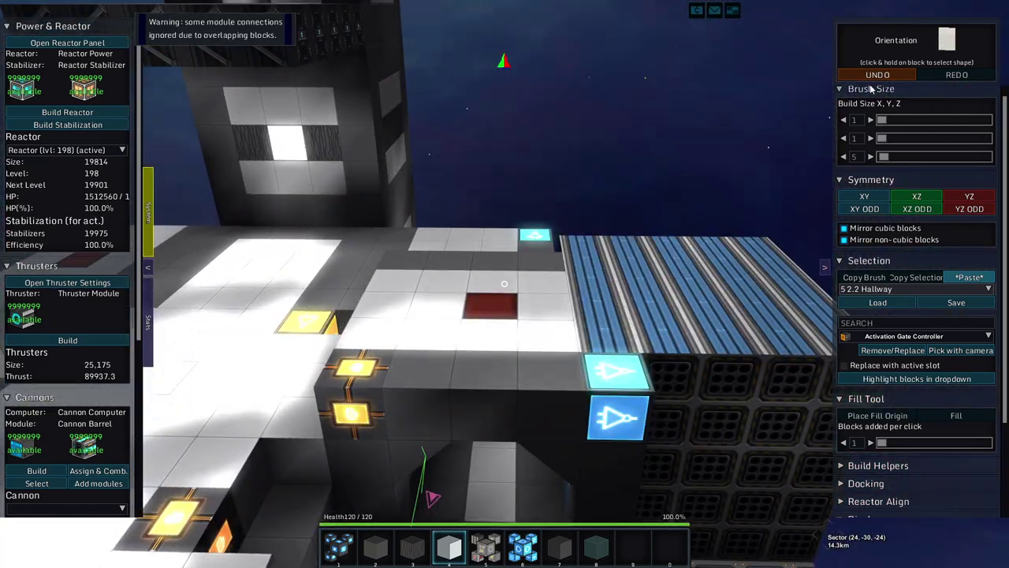
Step: Remove two grey armor blocks from the ceiling beneath the hallway
{"action": "key", "text": "w"}
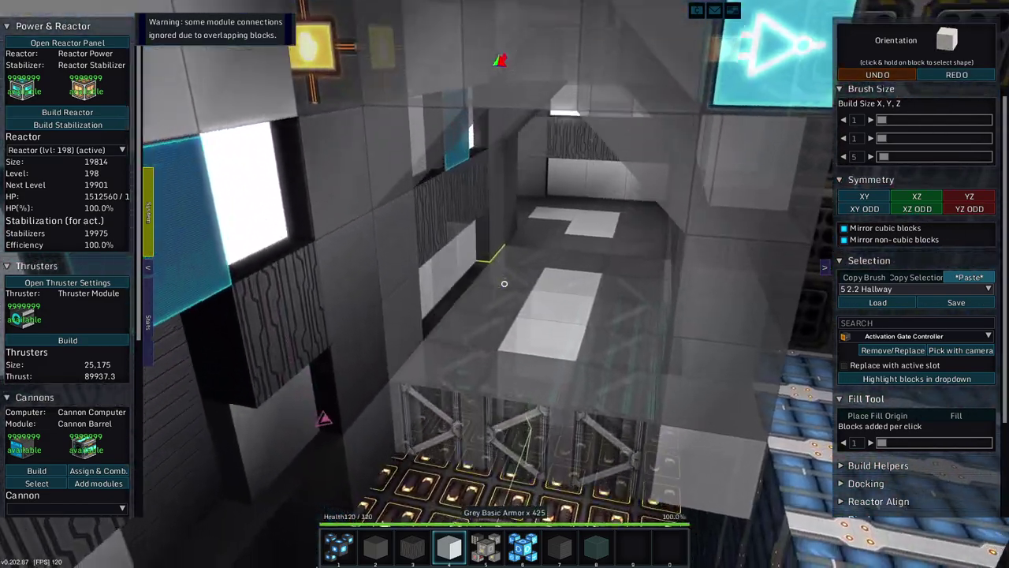
{"action": "key", "text": "w"}
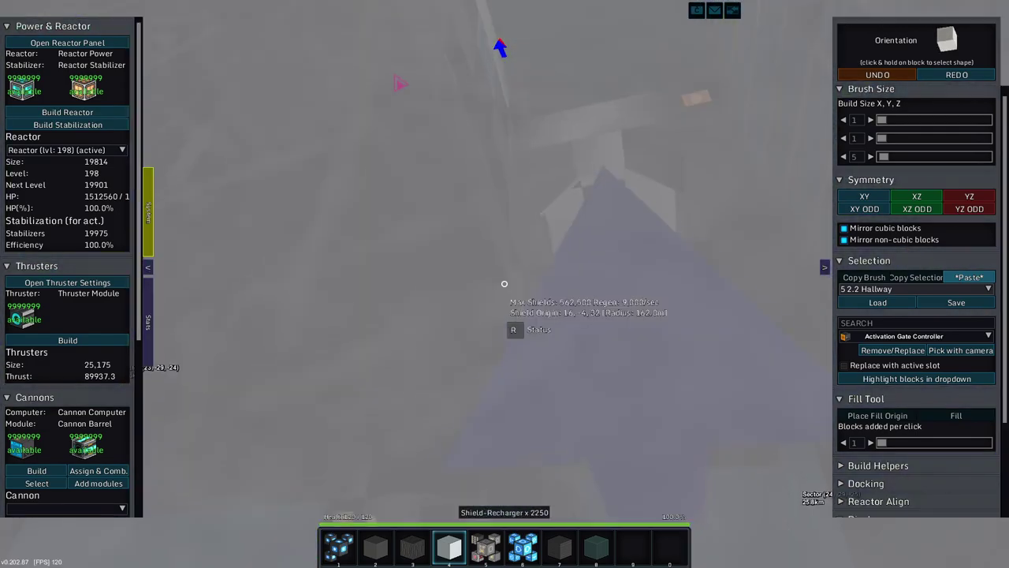
{"action": "key", "text": "w"}
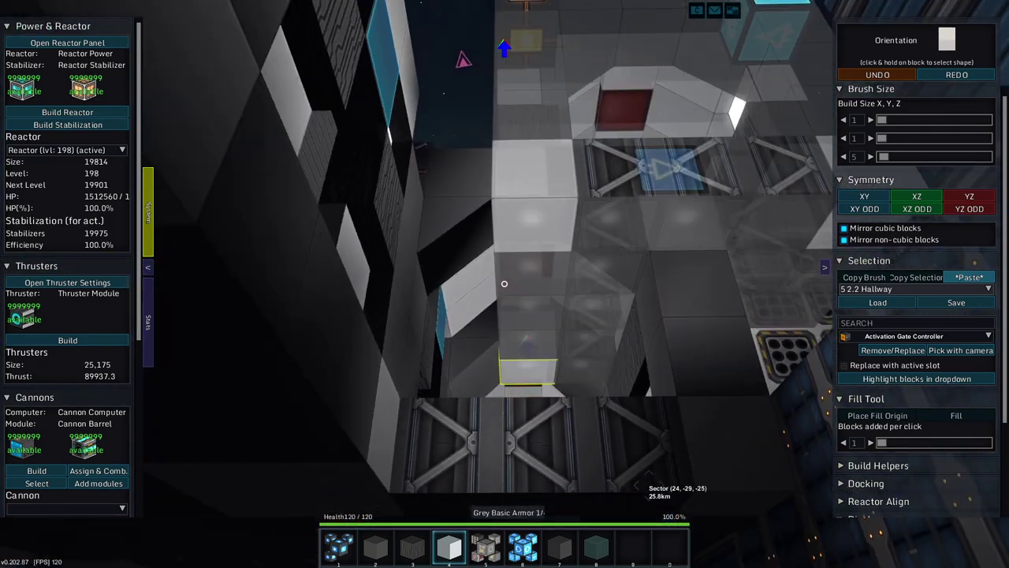
{"action": "key", "text": "s"}
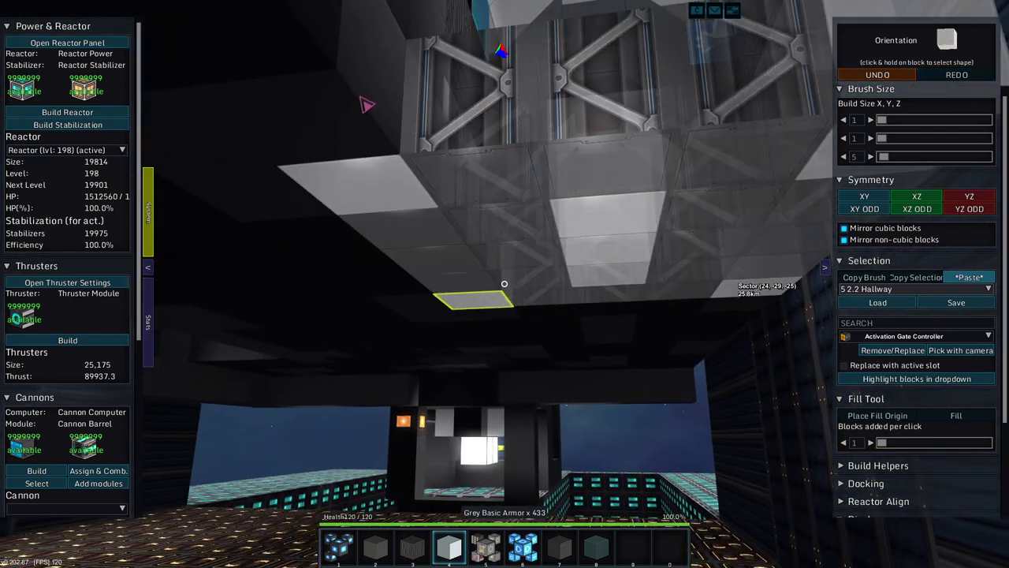
{"action": "key", "text": "w"}
{"action": "right_click", "coordinate": [504, 284]}
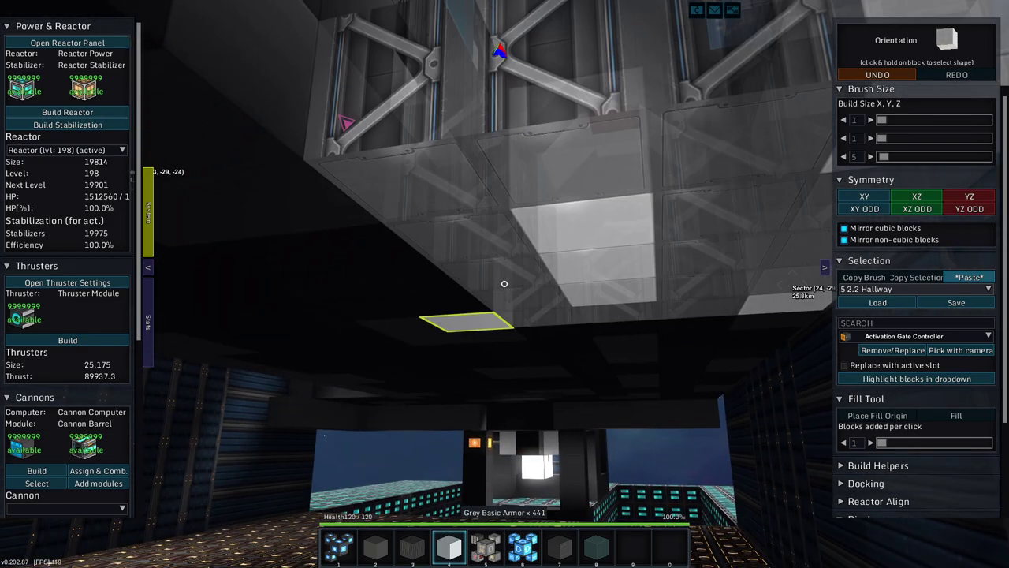
{"action": "key", "text": "w"}
{"action": "right_click", "coordinate": [505, 284]}
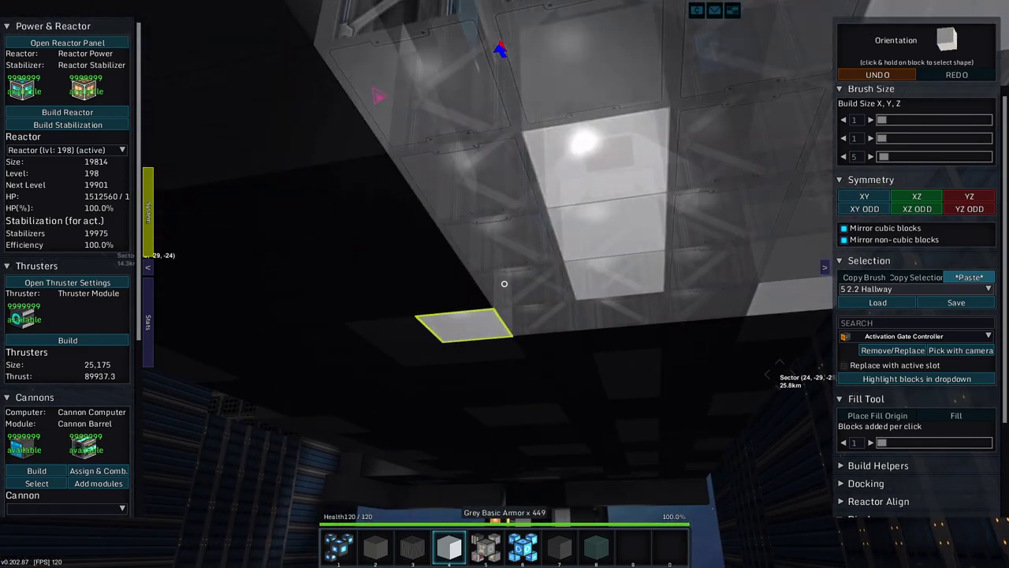
{"action": "key", "text": "a"}
{"action": "key", "text": "w"}
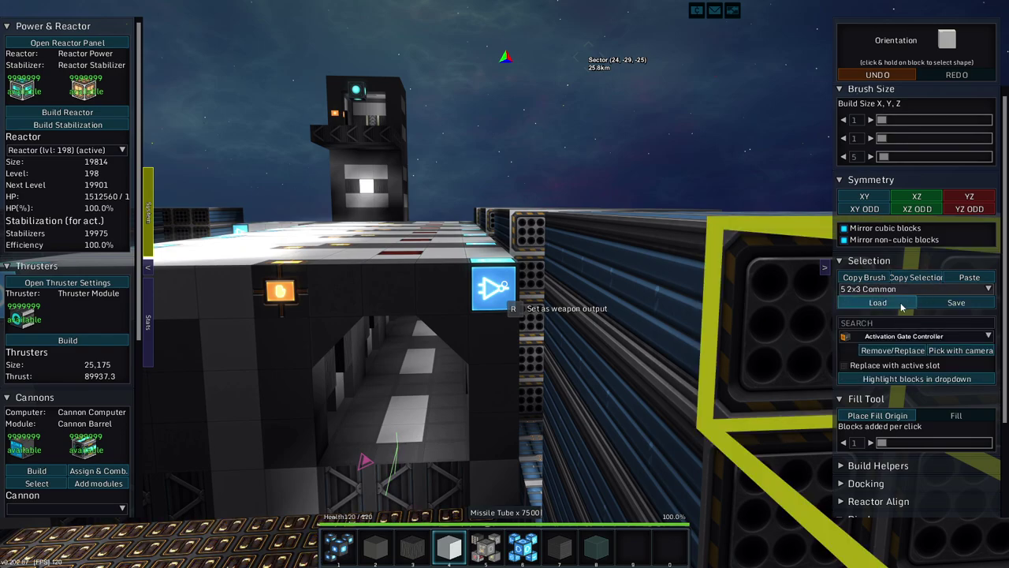
Step: Paste the 5 2x3 Common room template onto the deck beside the bunk corridor
{"action": "left_click", "coordinate": [968, 278]}
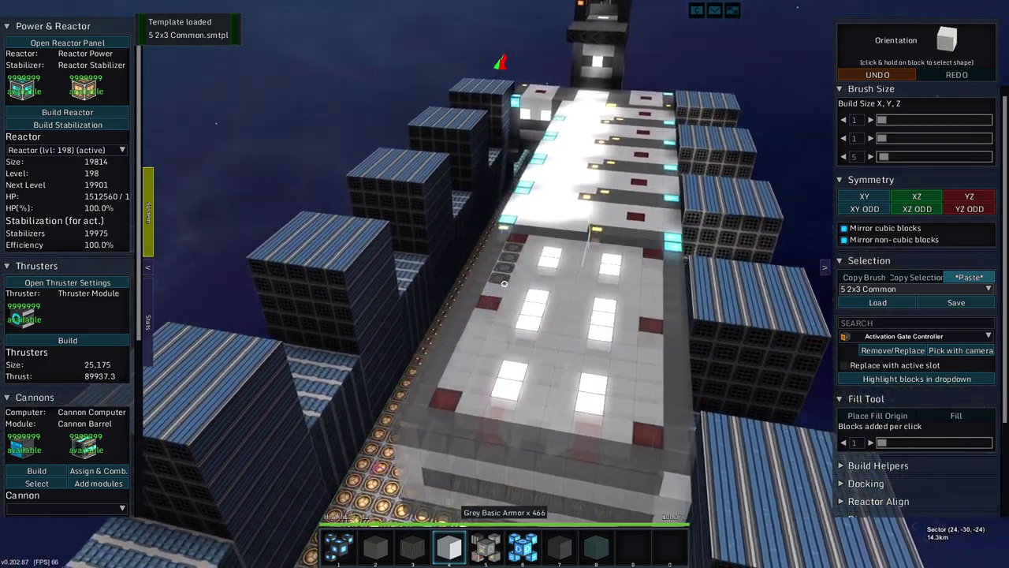
{"action": "key", "text": "w"}
{"action": "left_click", "coordinate": [504, 283]}
{"action": "key", "text": "w"}
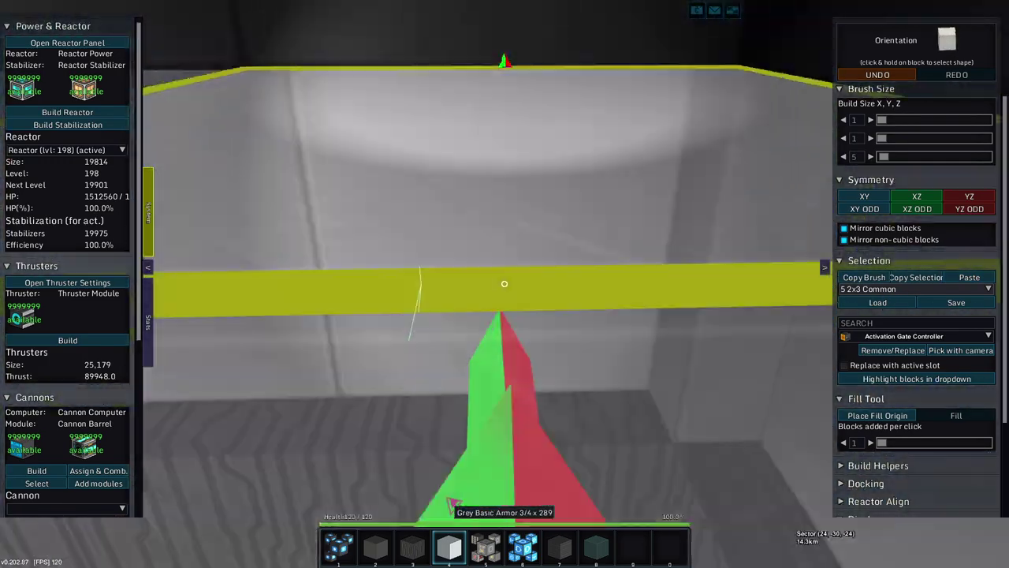
{"action": "key", "text": "w"}
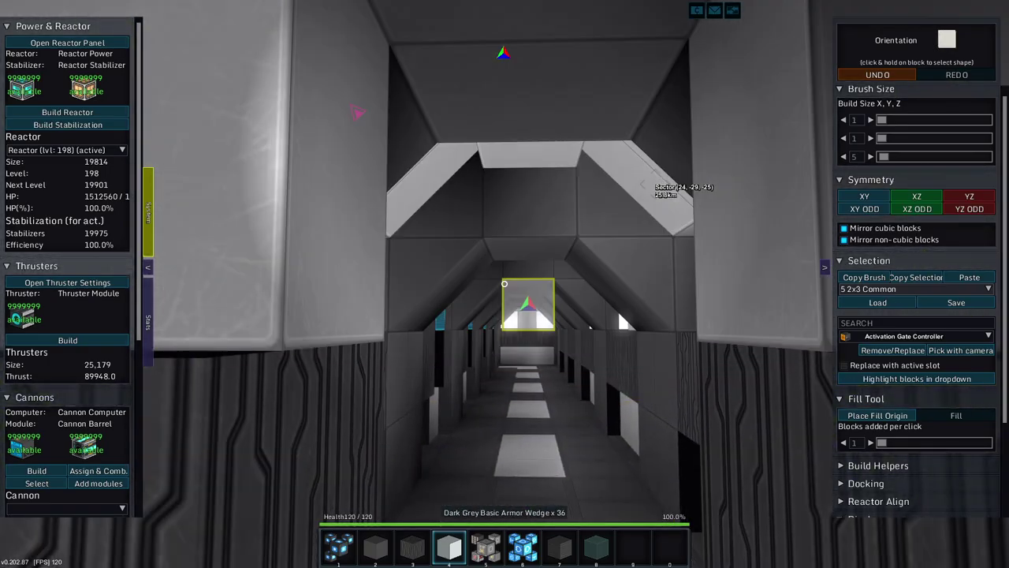
{"action": "key", "text": "w"}
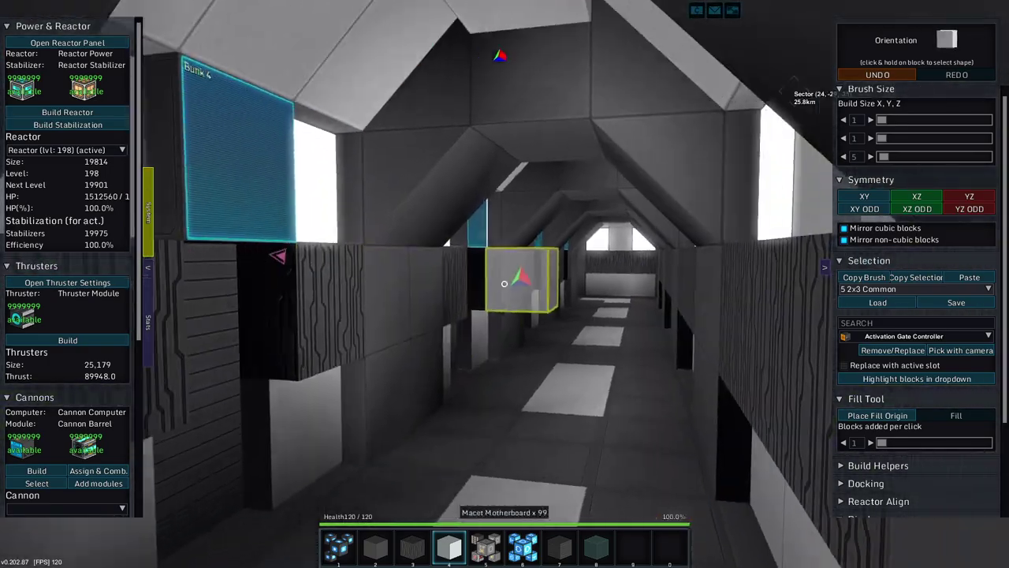
{"action": "key", "text": "w"}
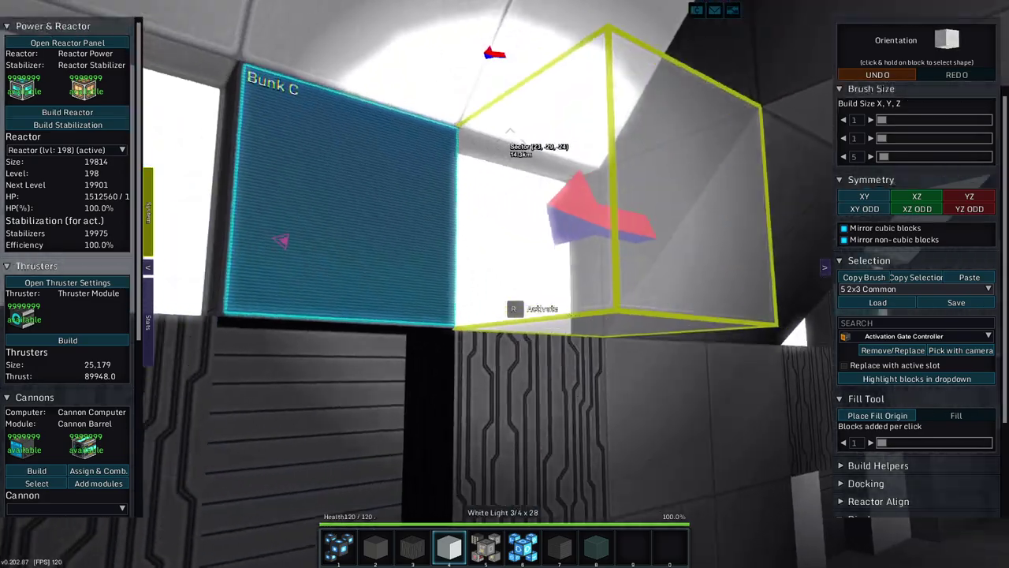
{"action": "key", "text": "w"}
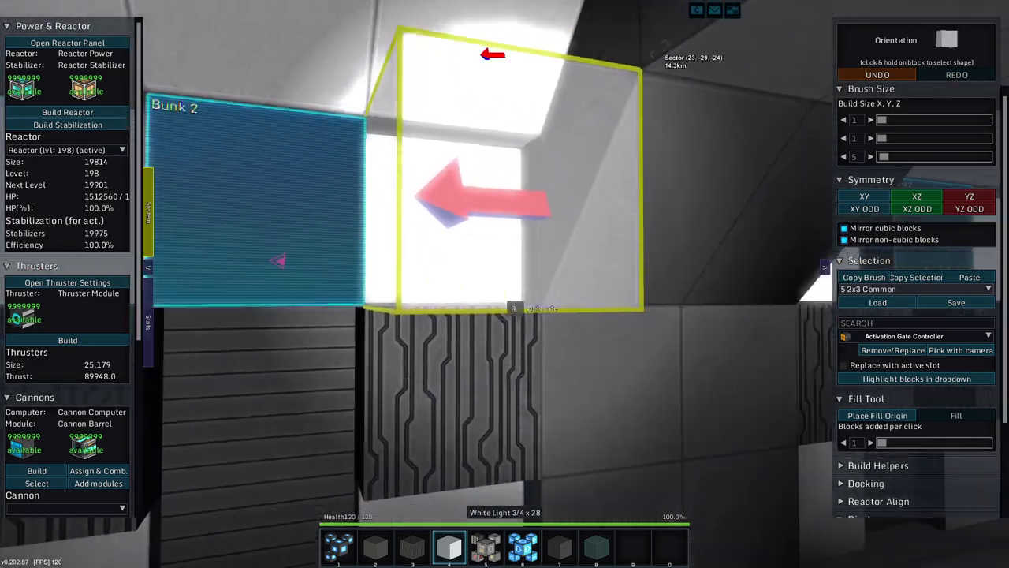
{"action": "key", "text": "w"}
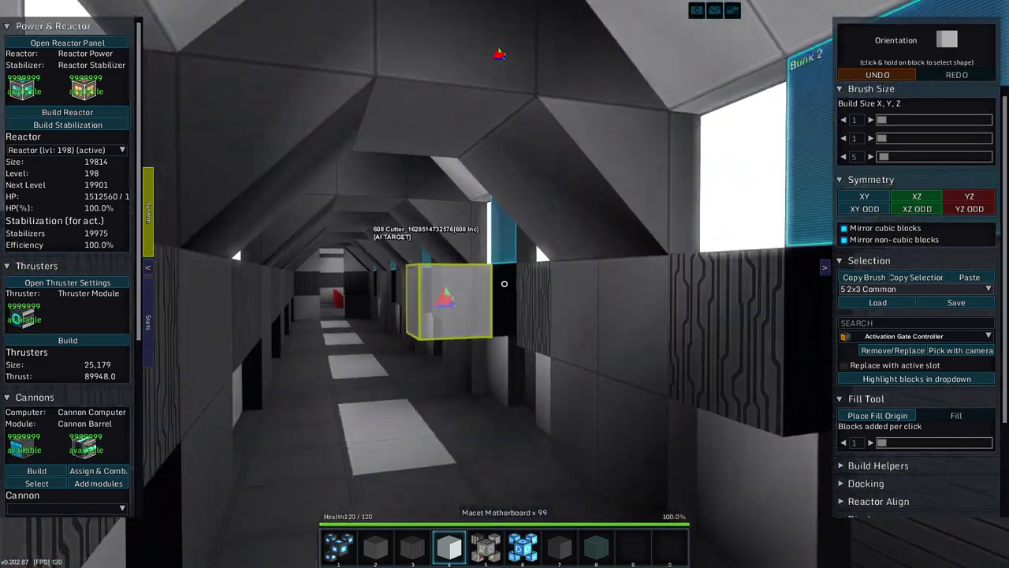
{"action": "key", "text": "w"}
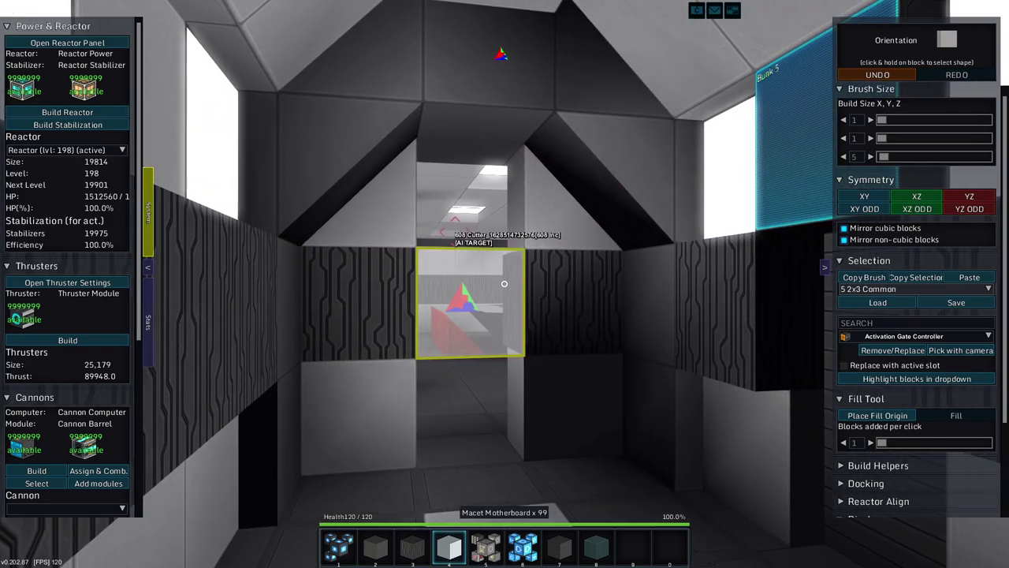
Step: Place a display module above the doorway and type 'Common Room' on its sign
{"action": "key", "text": "9"}
{"action": "key", "text": "w"}
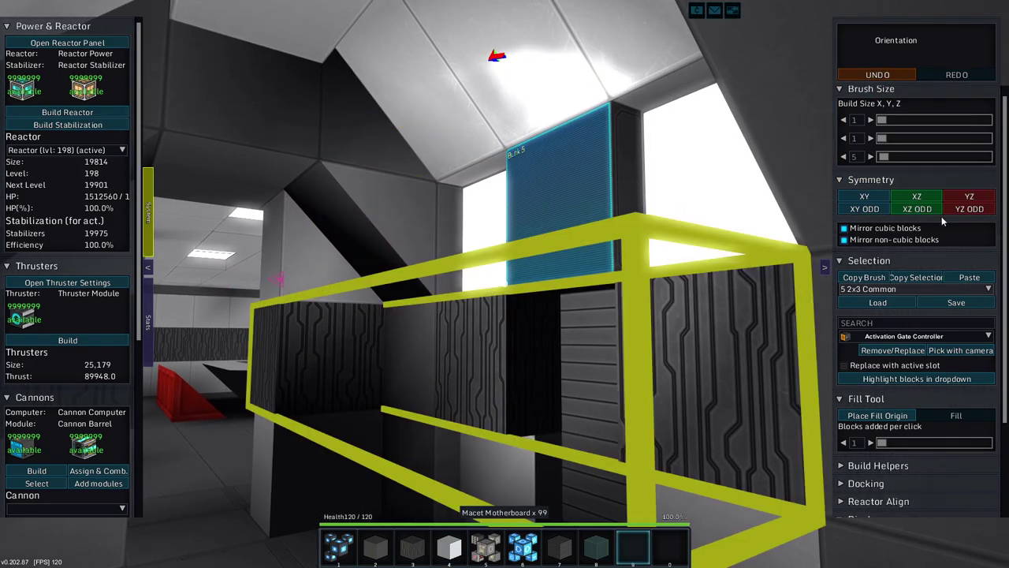
{"action": "key", "text": "w"}
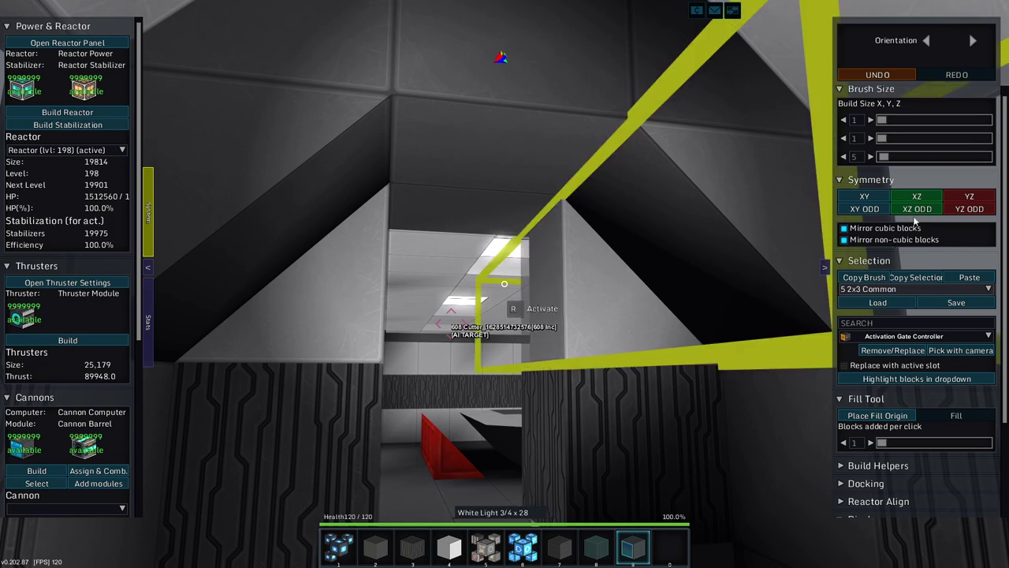
{"action": "key", "text": "s"}
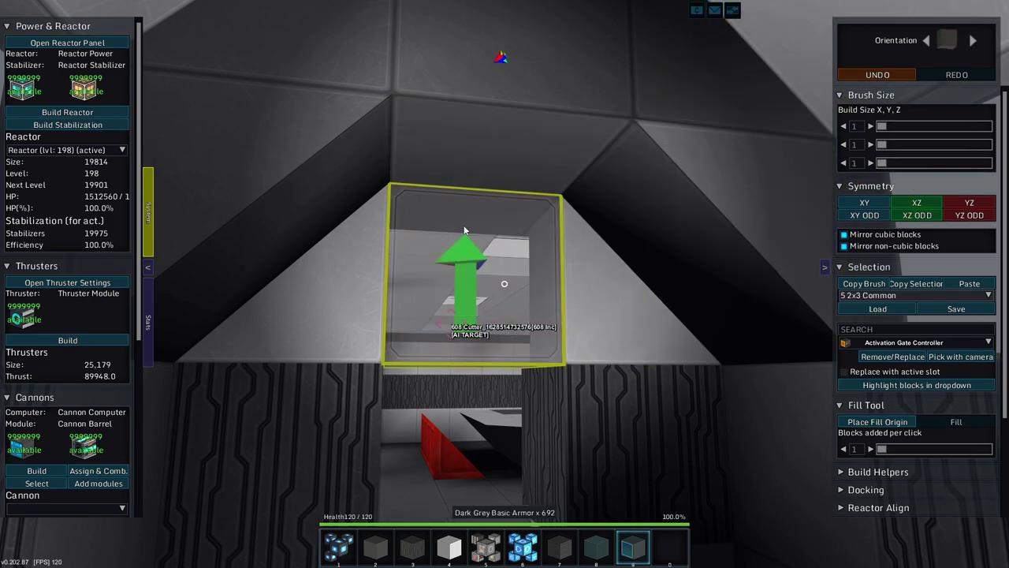
{"action": "left_click", "coordinate": [464, 225]}
{"action": "type", "text": "rCommon Room"}
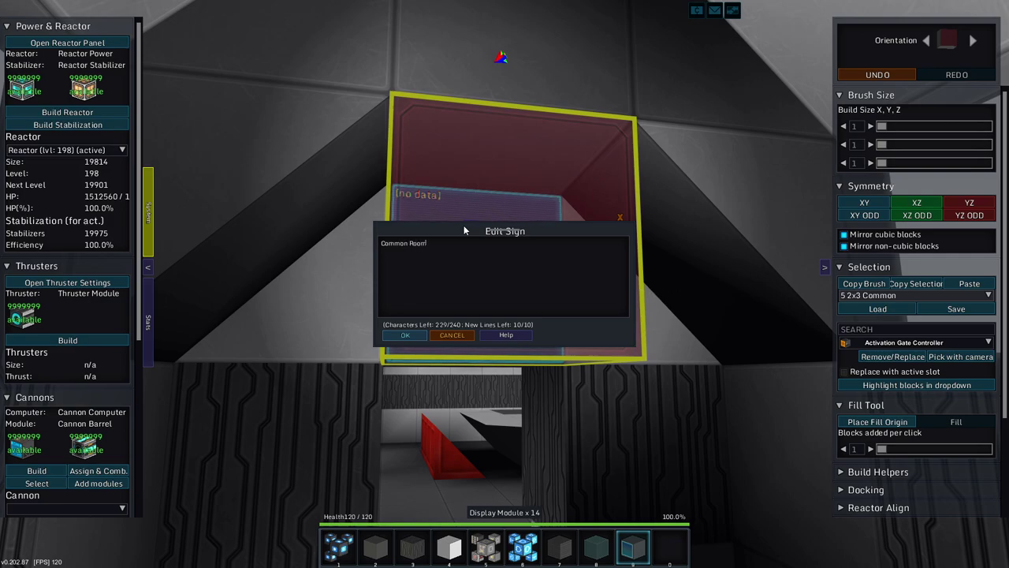
Step: Confirm the Common Room sign and browse the next block's shape options
{"action": "left_click", "coordinate": [405, 334]}
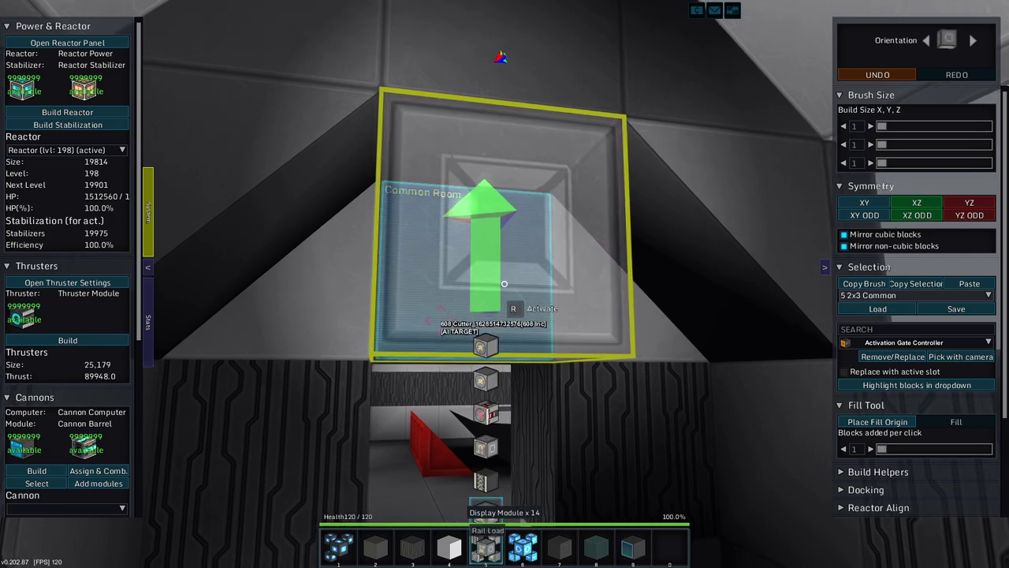
{"action": "key", "text": "7"}
{"action": "key", "text": "t"}
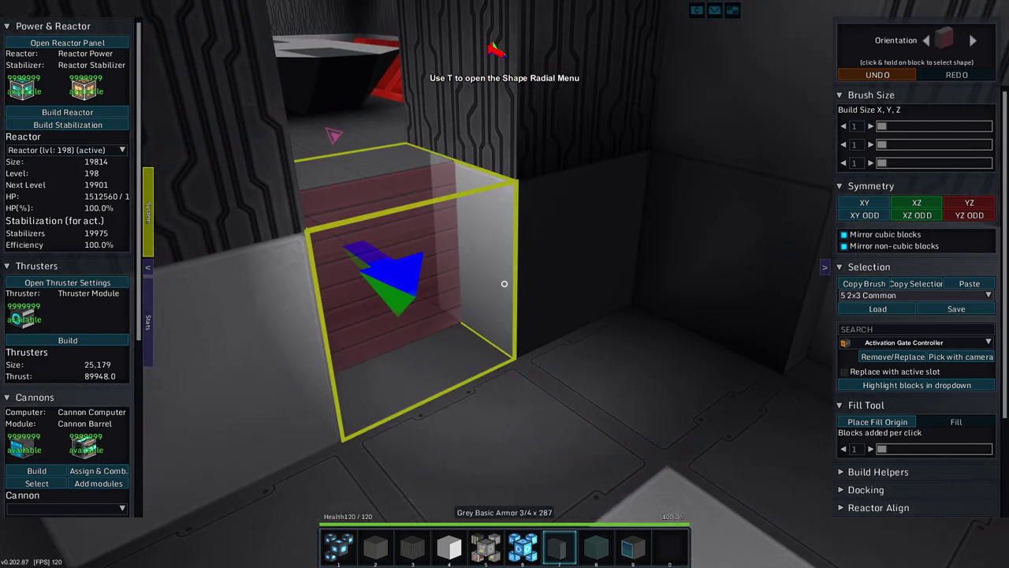
{"action": "key", "text": "t"}
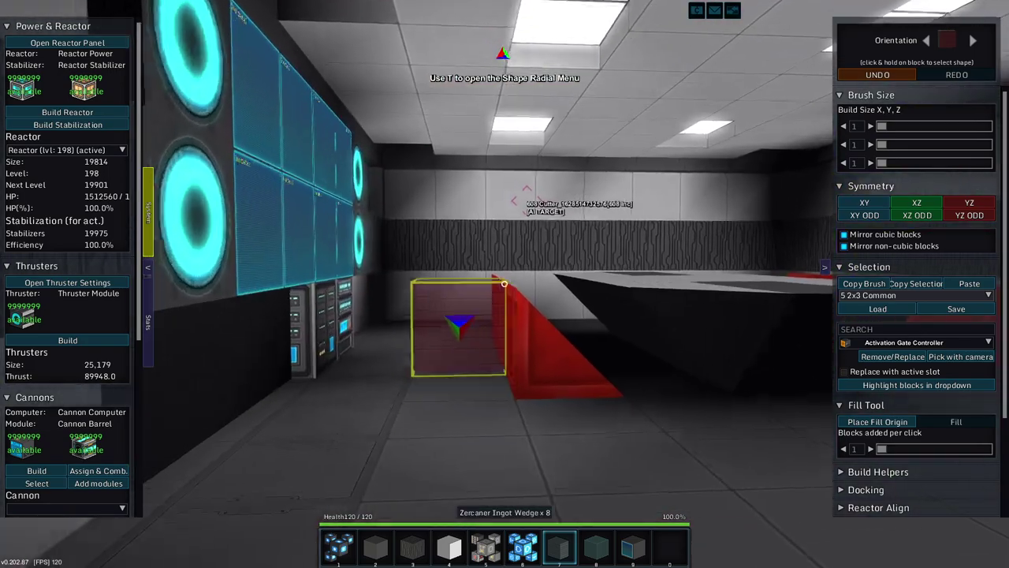
Step: Check the text on each display module on the wall, confirming one sign
{"action": "key", "text": "r"}
{"action": "key", "text": "Escape"}
{"action": "key", "text": "r"}
{"action": "key", "text": "Escape"}
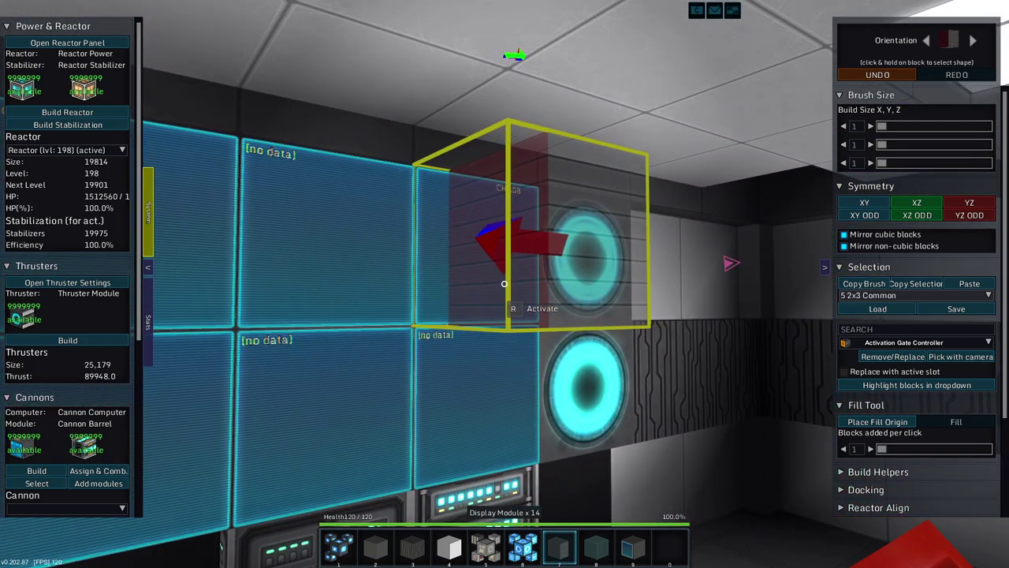
{"action": "key", "text": "r"}
{"action": "left_click", "coordinate": [402, 335]}
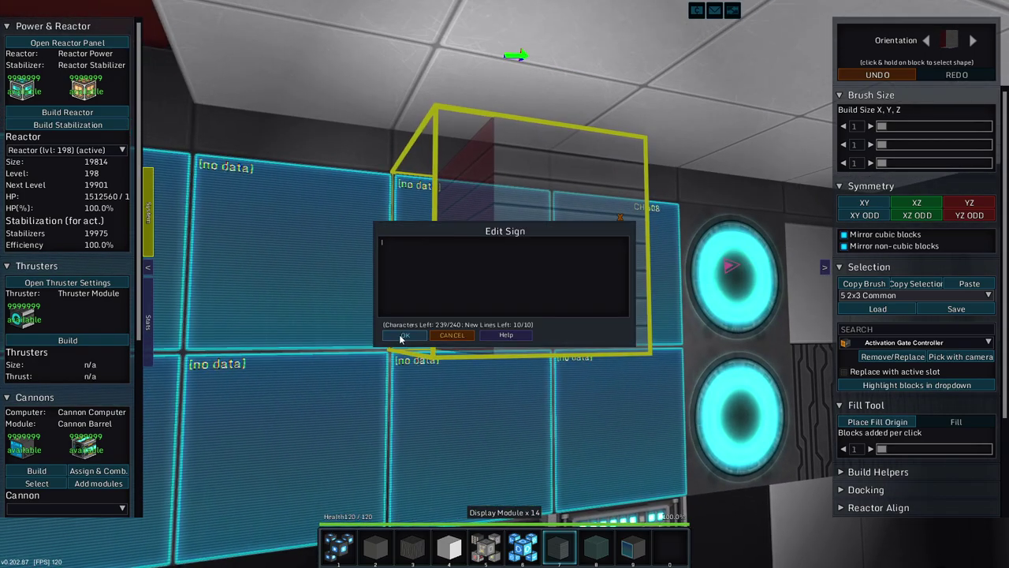
{"action": "left_click", "coordinate": [400, 337]}
{"action": "key", "text": "r"}
{"action": "key", "text": "Escape"}
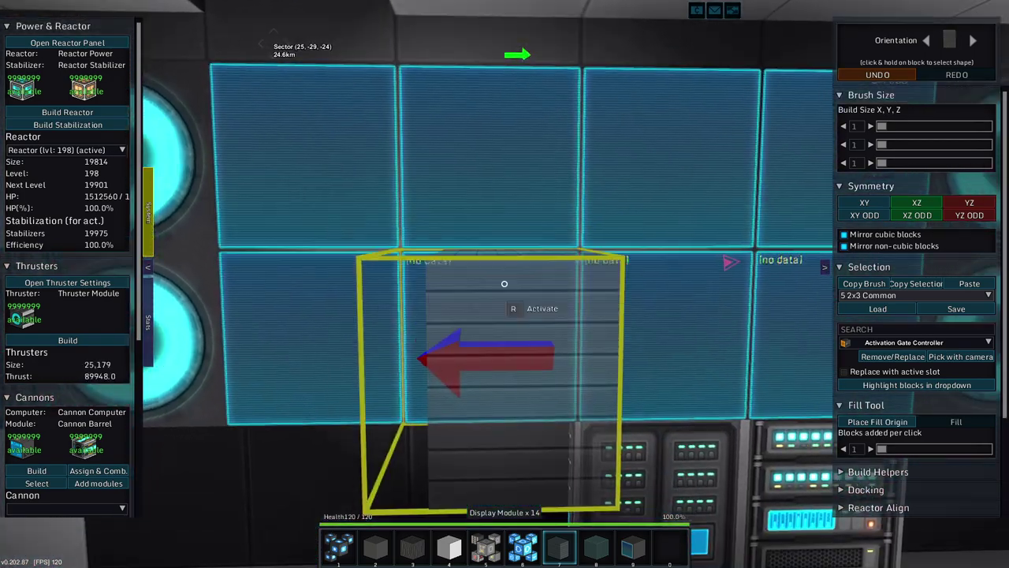
{"action": "key", "text": "r"}
{"action": "key", "text": "Escape"}
Step: Fly out of the hull and circle low over the 608 Cutter's white deck
{"action": "key", "text": "s"}
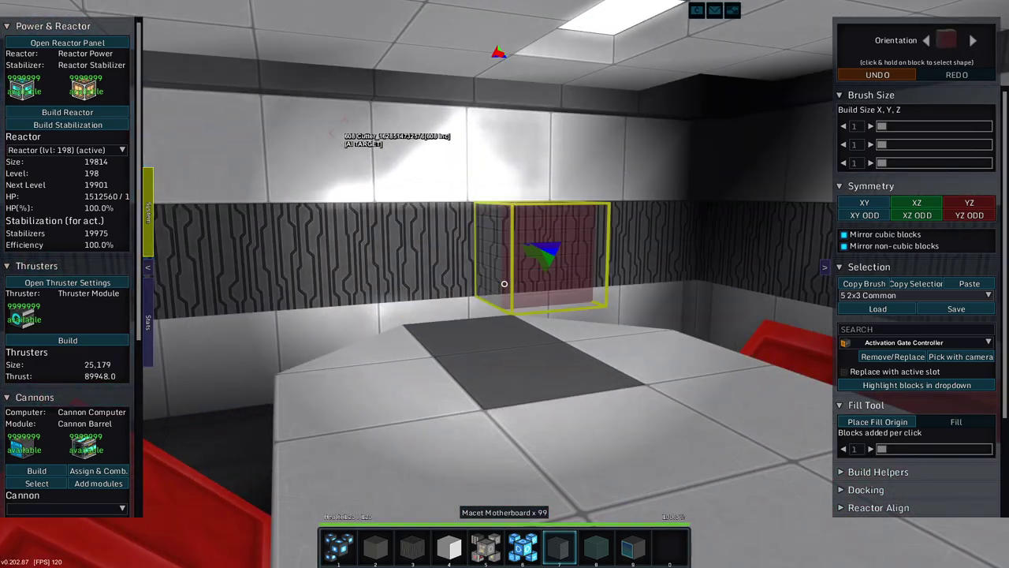
{"action": "key", "text": "s"}
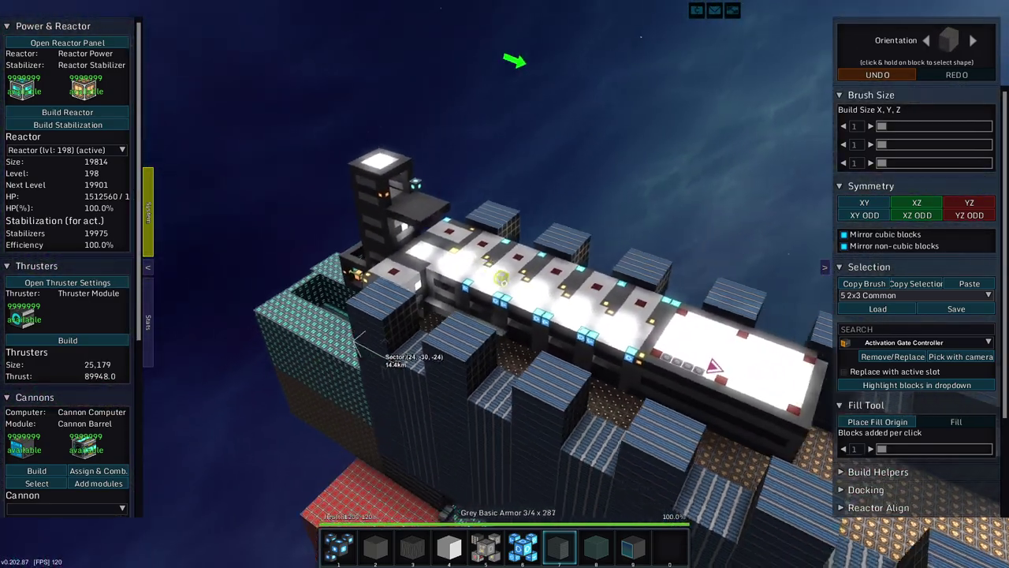
{"action": "key", "text": "a"}
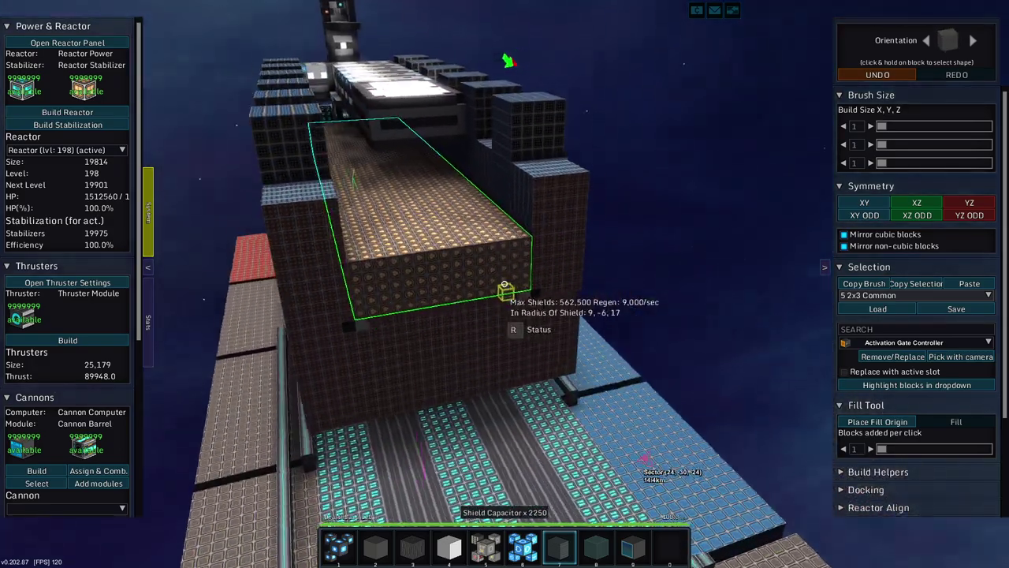
{"action": "key", "text": "w"}
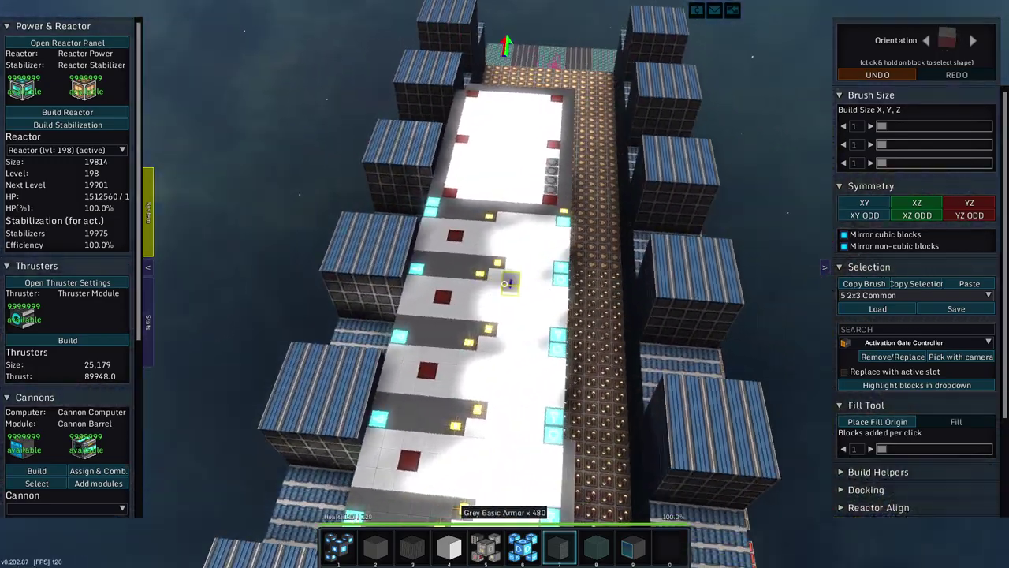
{"action": "key", "text": "w"}
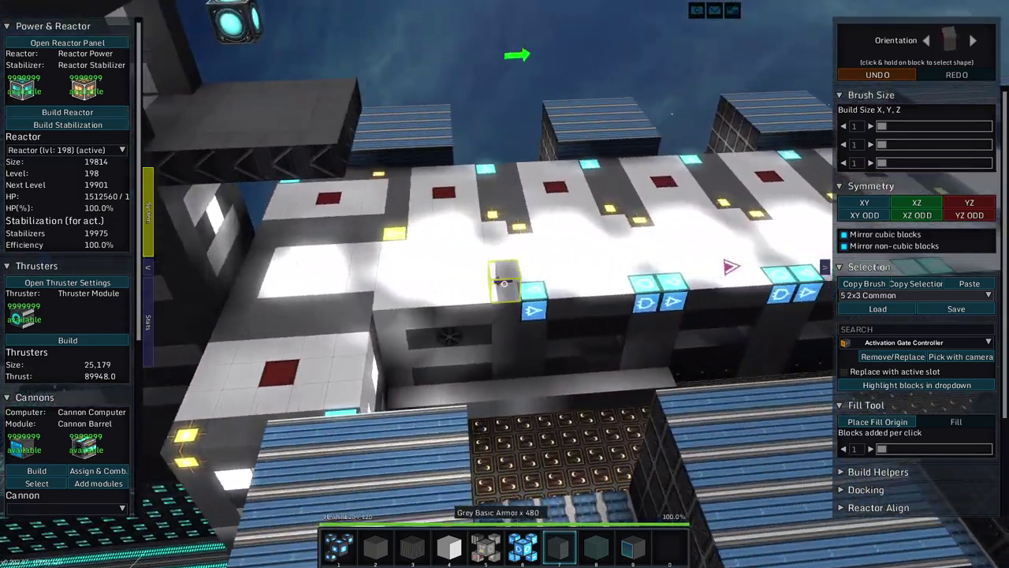
{"action": "key", "text": "w"}
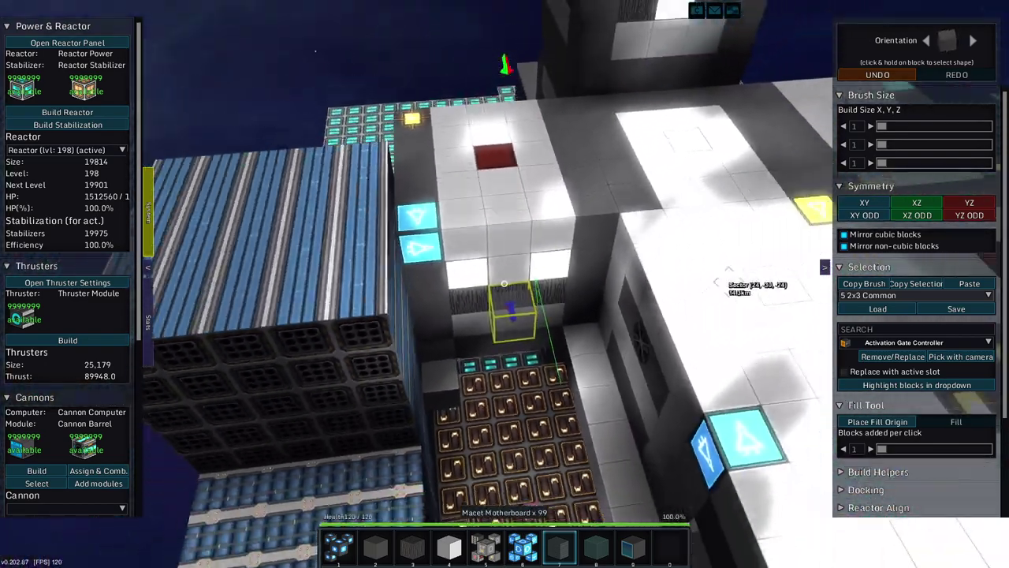
Step: Toggle the room's Small Activator off and back on to confirm its wiring responds
{"action": "key", "text": "w"}
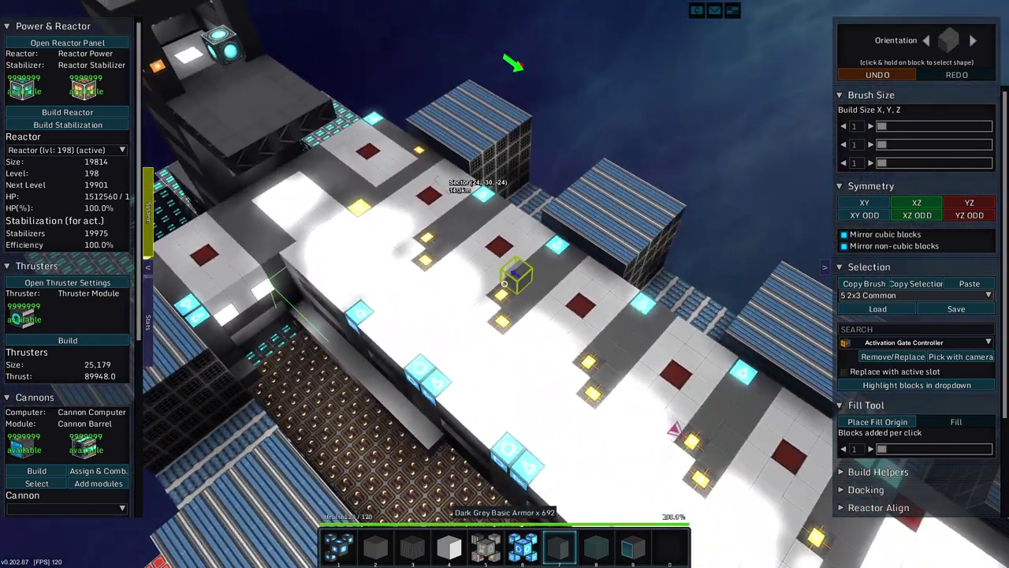
{"action": "key", "text": "w"}
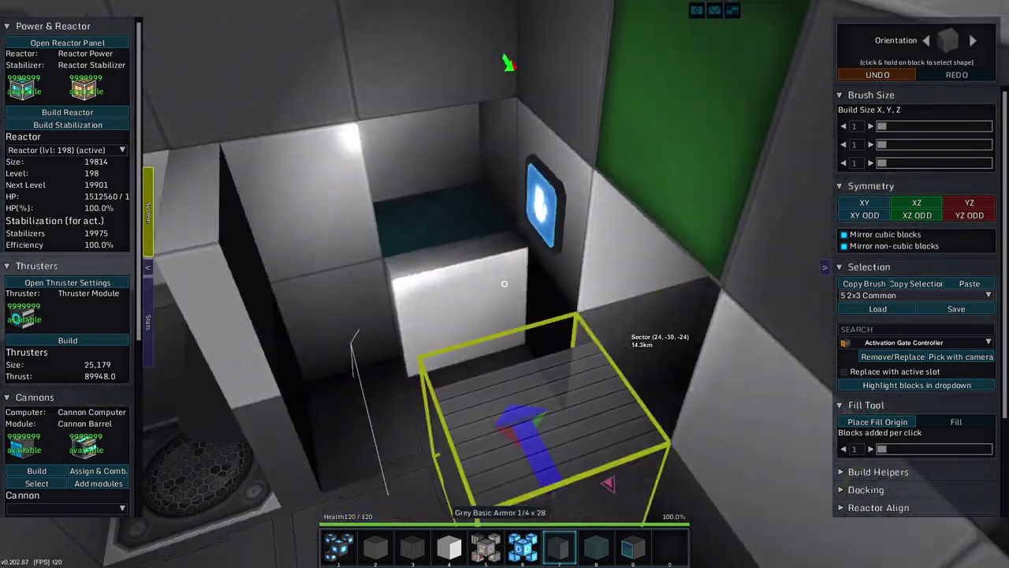
{"action": "key", "text": "s"}
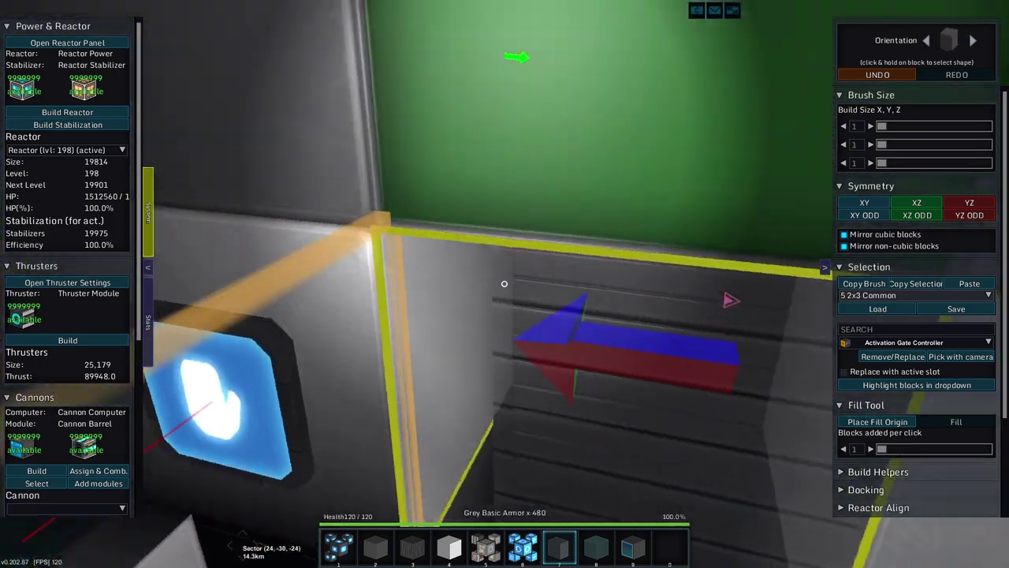
{"action": "key", "text": "s"}
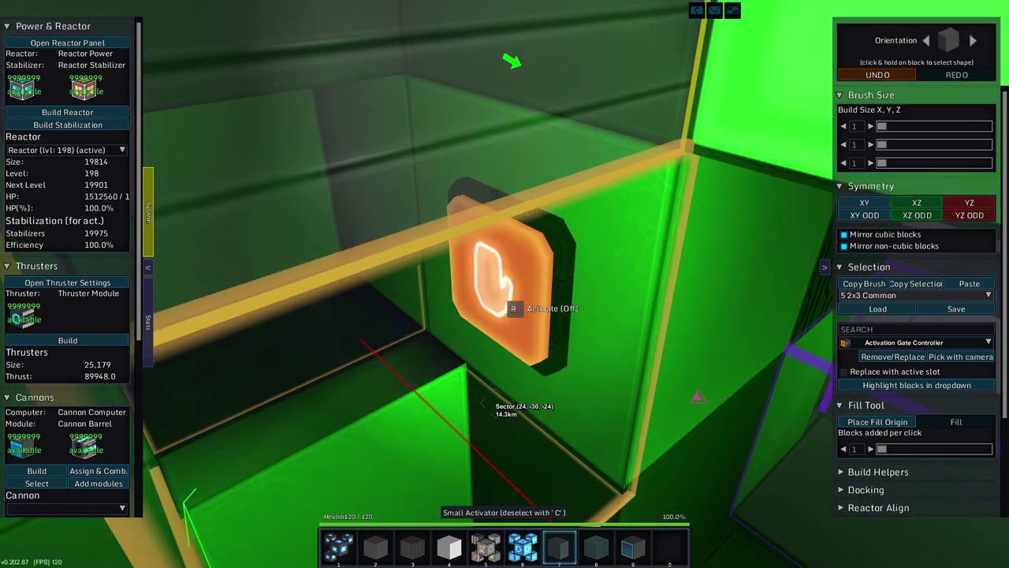
{"action": "key", "text": "r"}
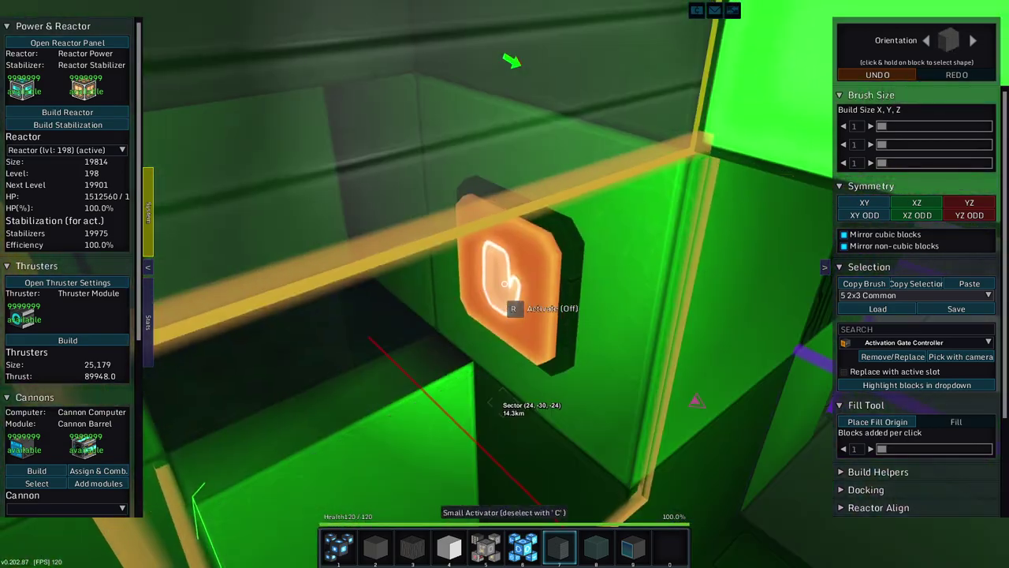
{"action": "key", "text": "r"}
{"action": "key", "text": "r"}
{"action": "key", "text": "r"}
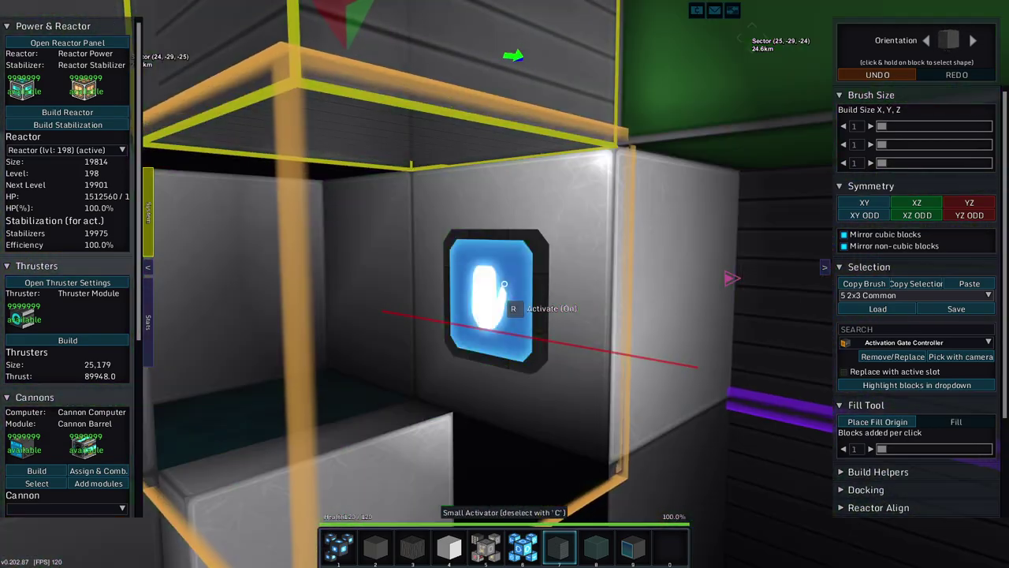
{"action": "key", "text": "r"}
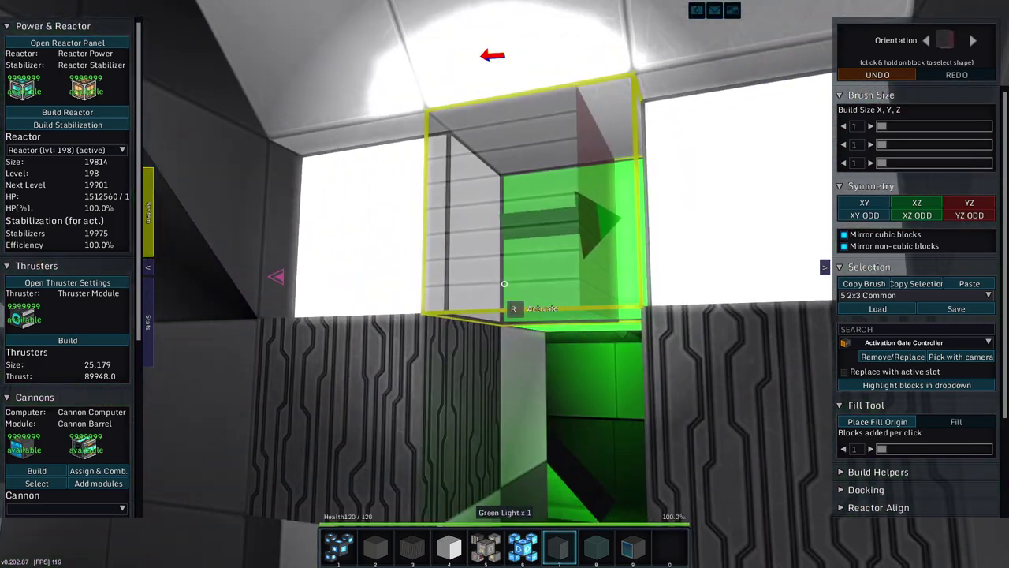
Step: Put Metal Grill in an empty hotbar slot and choose its Metal Grill 1/2 shape
{"action": "key", "text": "i"}
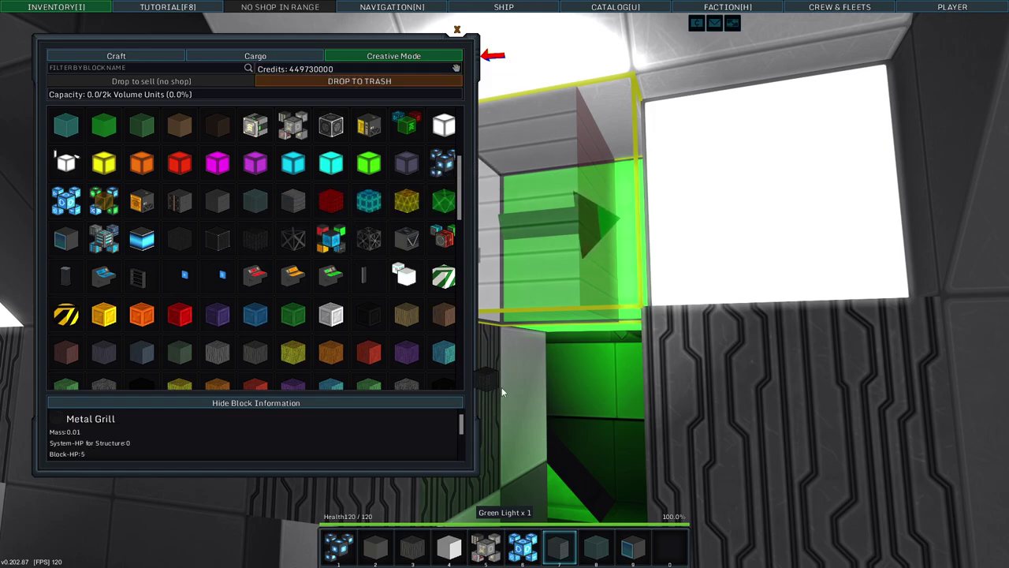
{"action": "left_click", "coordinate": [672, 546]}
{"action": "key", "text": "i"}
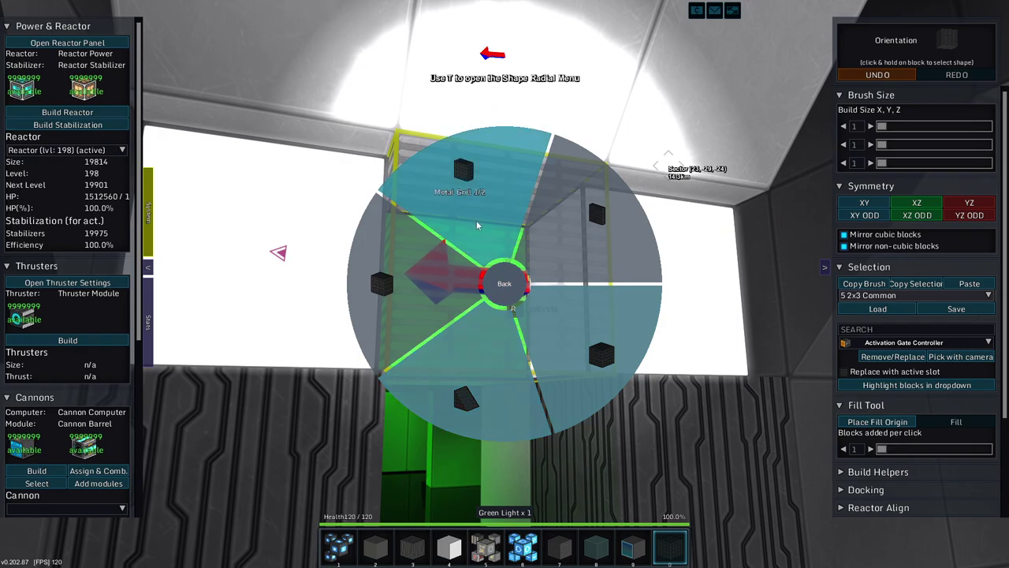
{"action": "left_click", "coordinate": [475, 223]}
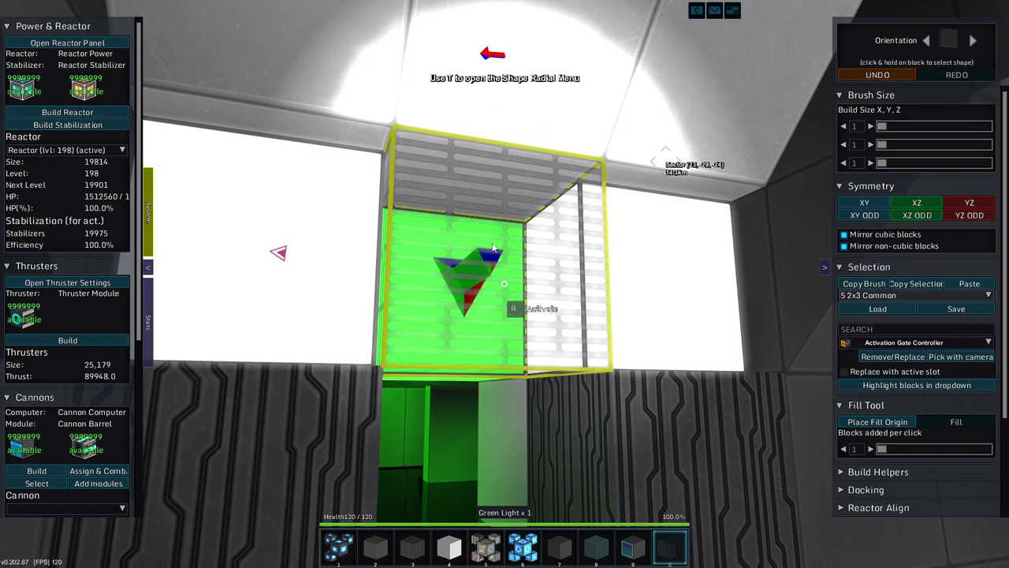